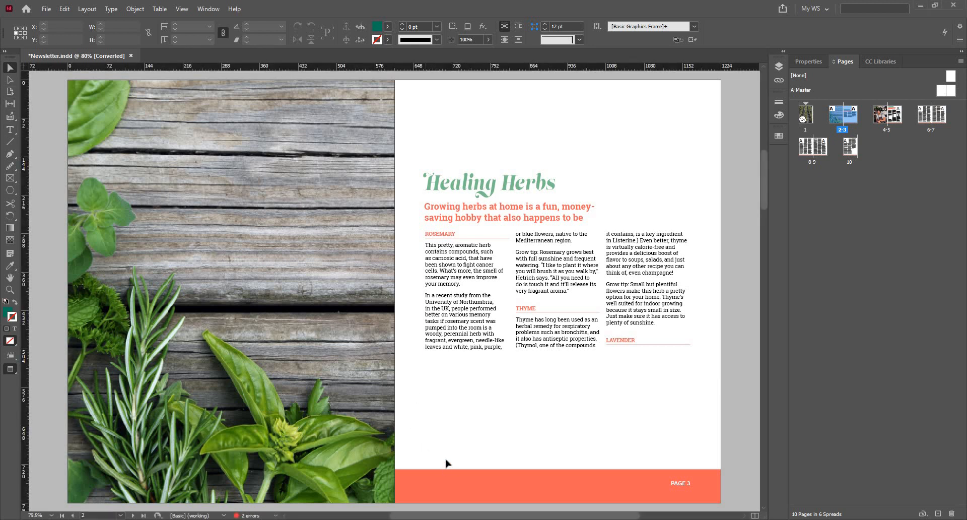
Draw a green rectangle about 251 by 52 pt on page 3, below the article's first columns.
click(12, 189)
click(54, 204)
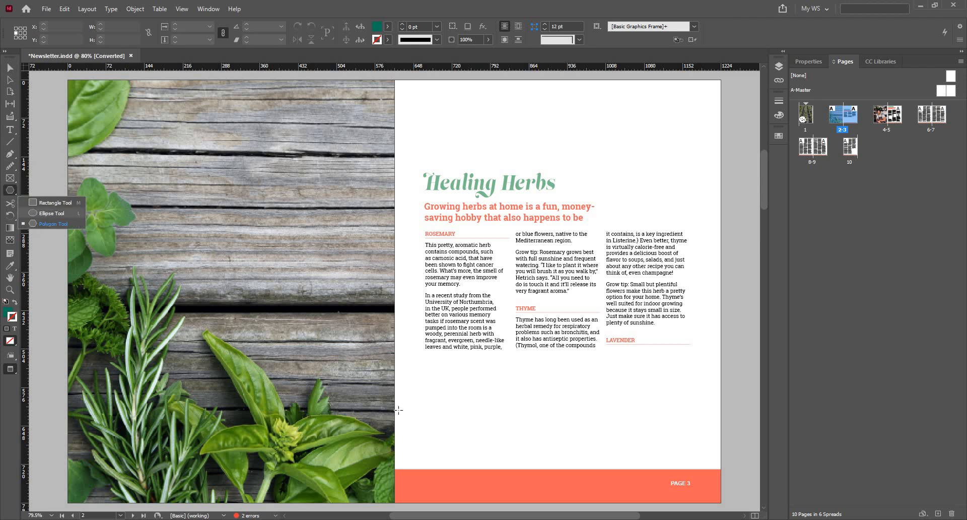
drag(415, 421, 549, 449)
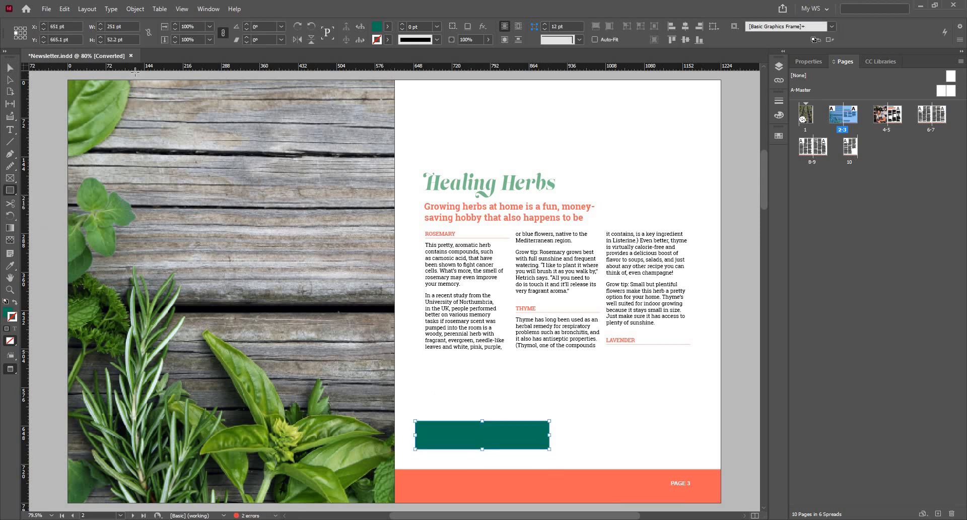
Set the green rectangle's width to 30 cm.
click(128, 25)
text(30cm)
key(Tab)
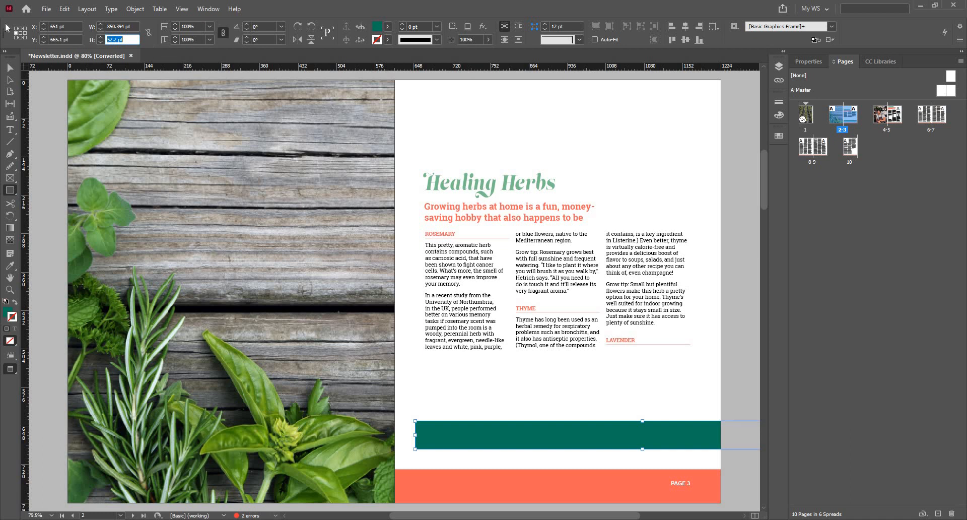
Set the green rectangle's width to 30 mm and reselect it with the Selection tool.
key(shift+Tab)
text(30)
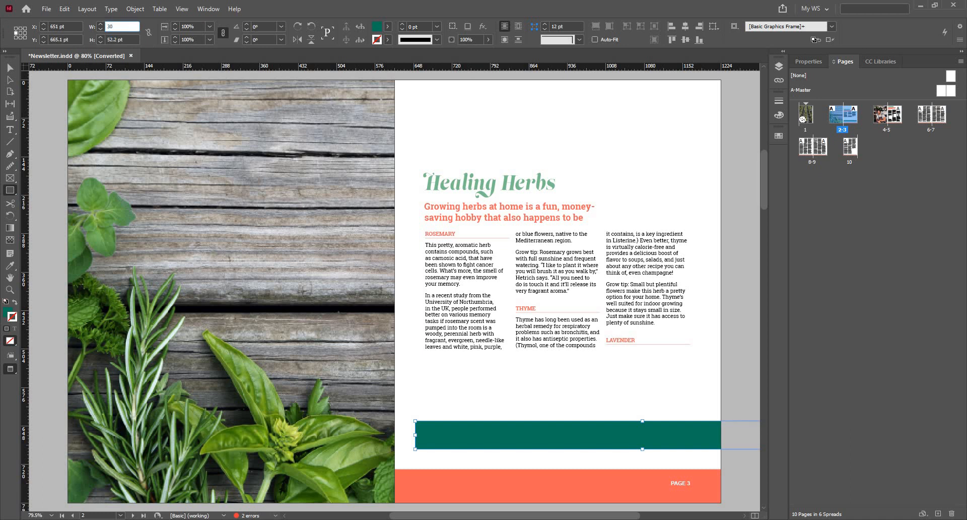
text(mm)
key(Tab)
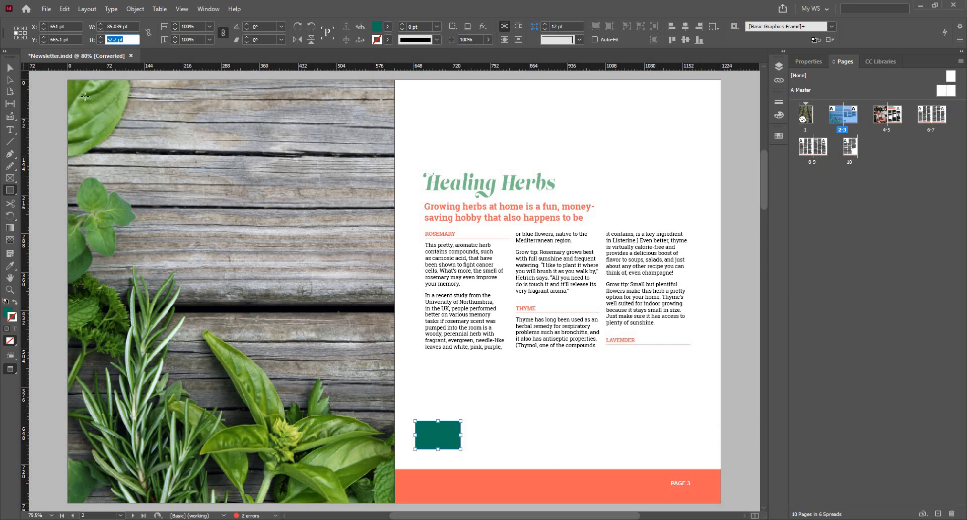
click(10, 68)
click(475, 402)
click(431, 431)
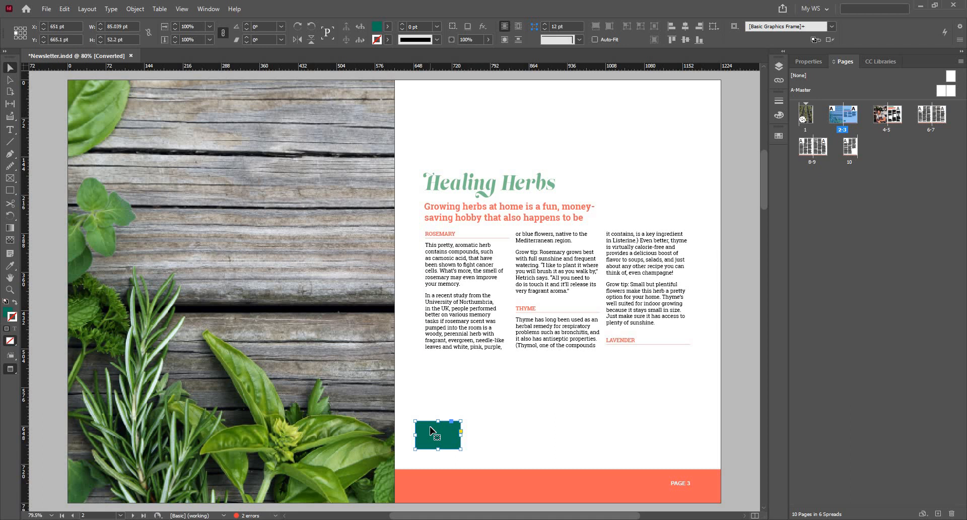
Start setting up a new document with a page width of 200 cm.
click(47, 10)
mouse_move(194, 21)
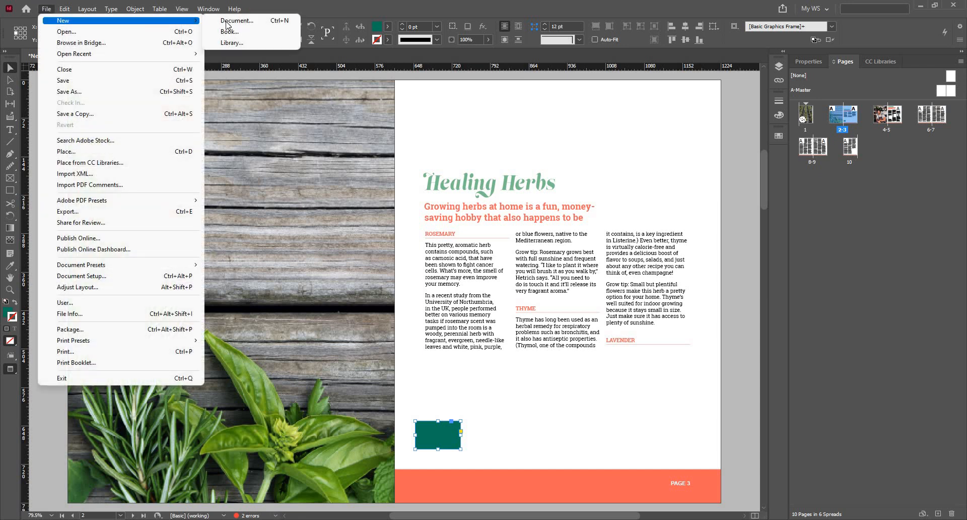
click(226, 20)
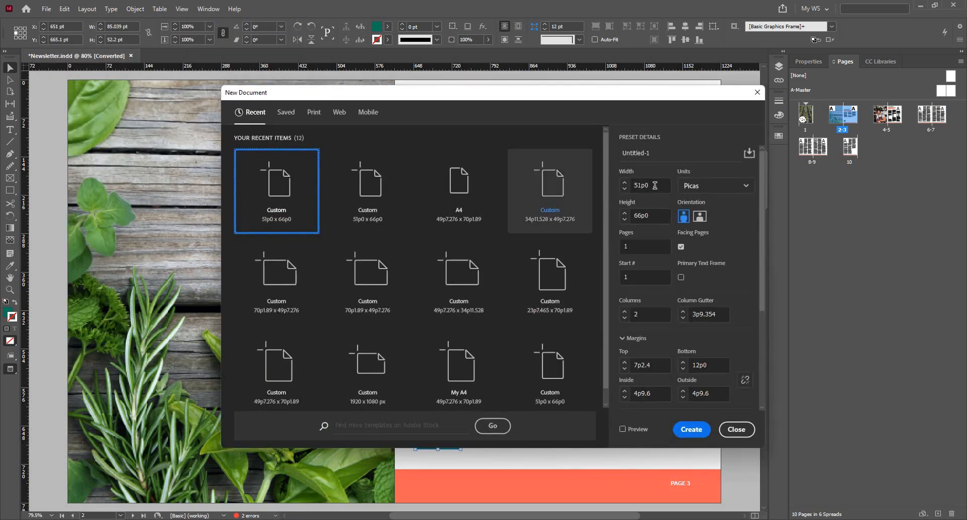
text(2)
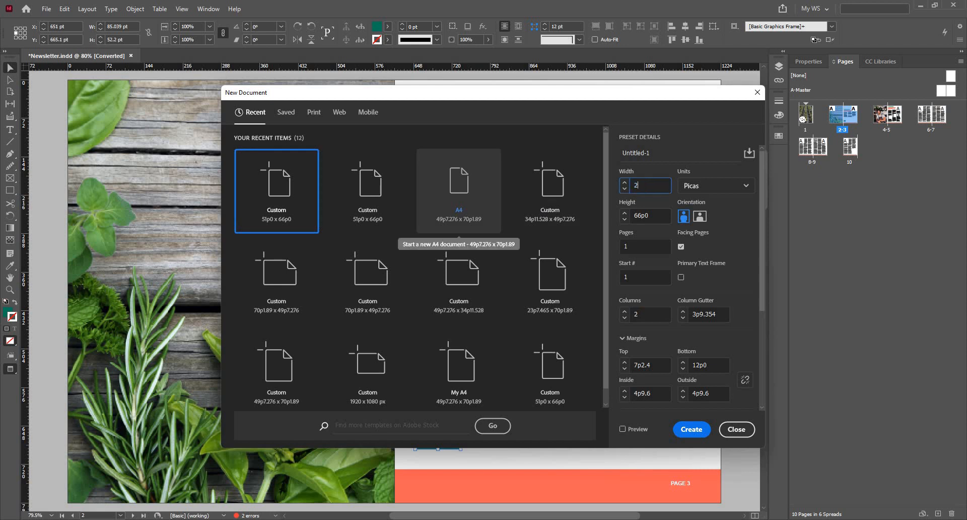
text(00 cm)
key(Tab)
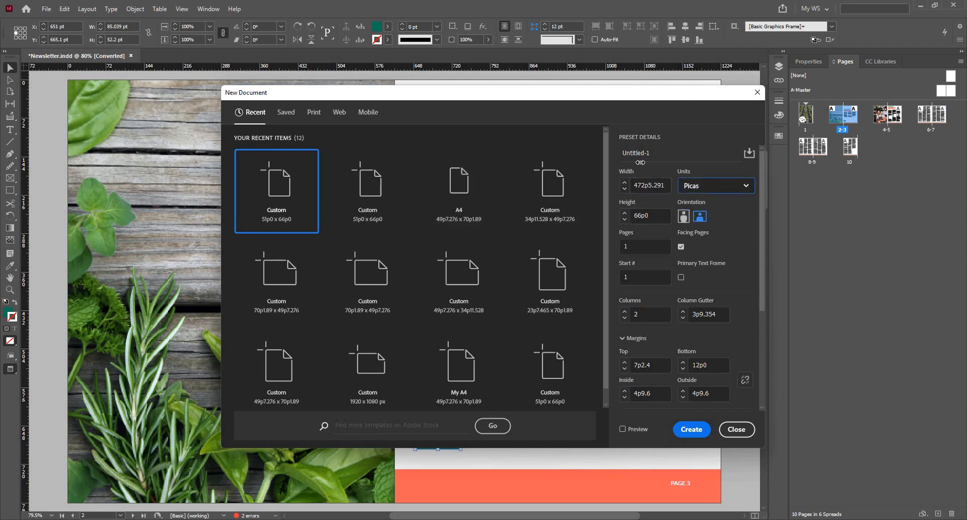
Try Millimeters, Ciceros and Centimeters as the new document's units, and close the setup without creating it.
click(715, 186)
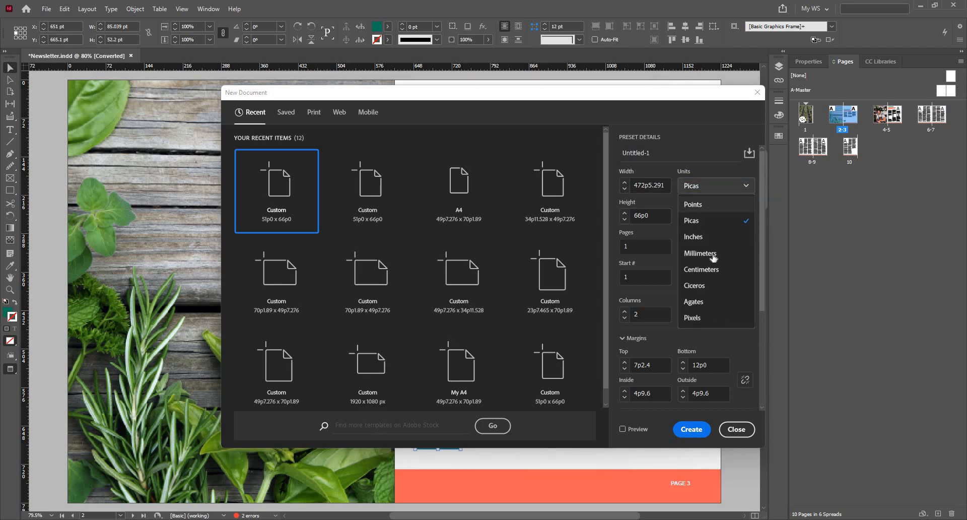
click(713, 254)
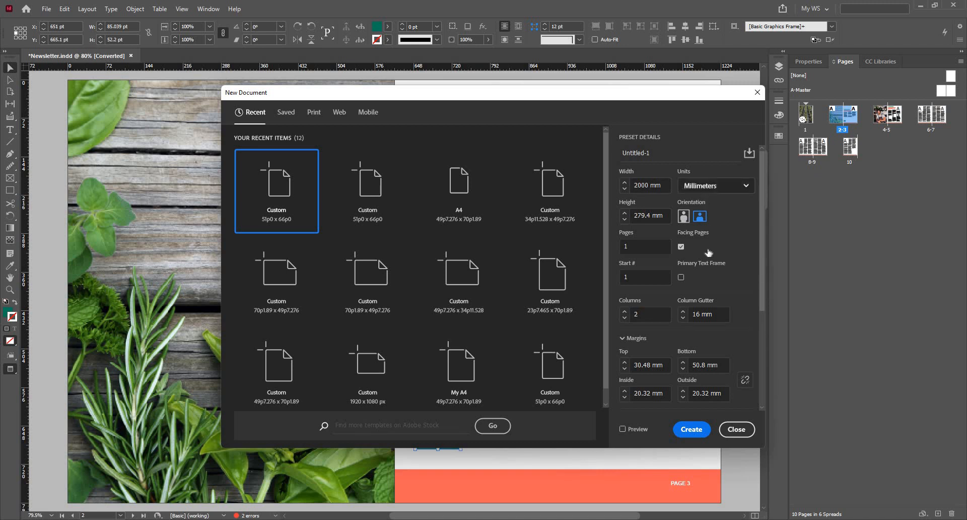
click(710, 281)
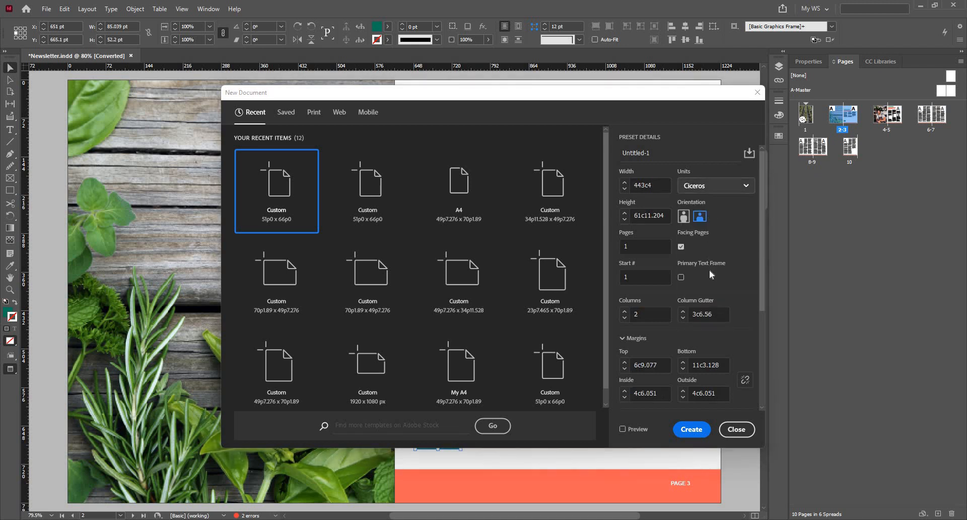
click(700, 269)
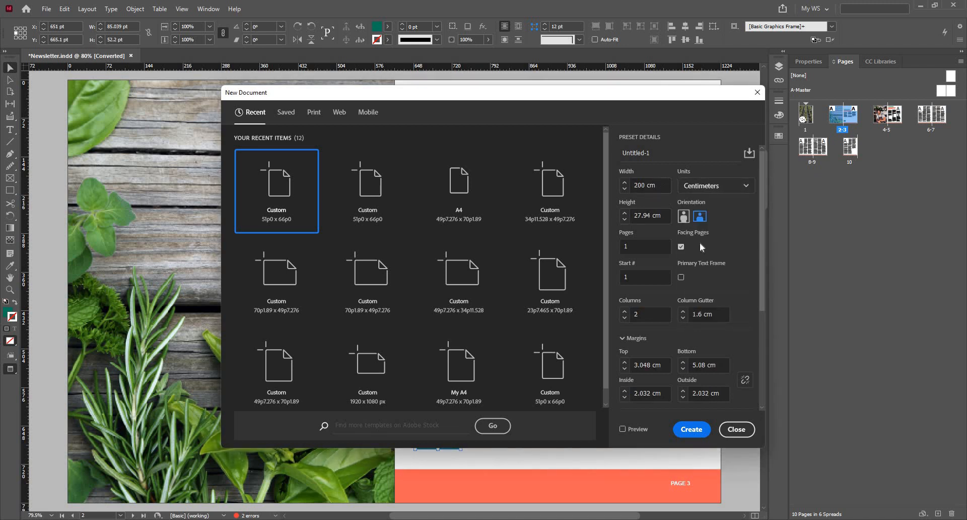
click(726, 429)
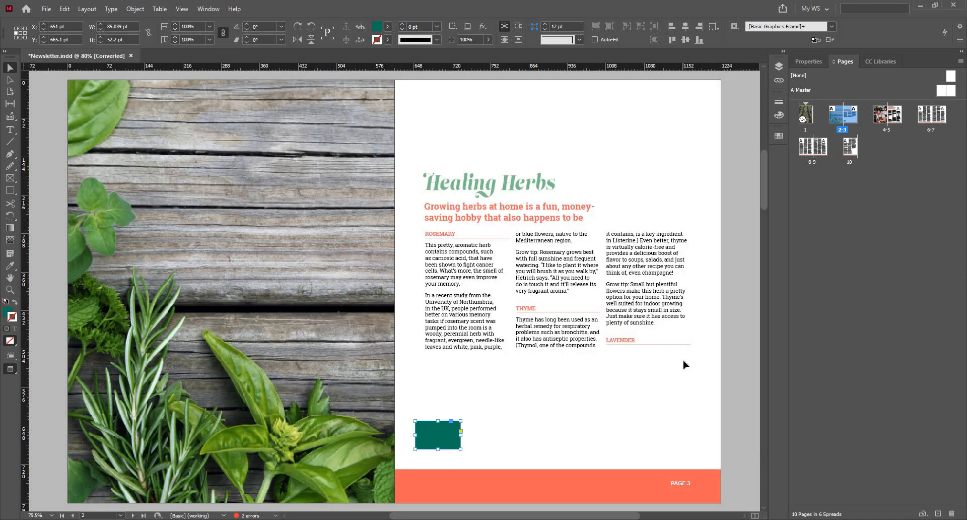
Set the green rectangle's height to 1 inch (72 pt).
click(455, 456)
click(428, 432)
key(ctrl+6)
text(1)
key(Return)
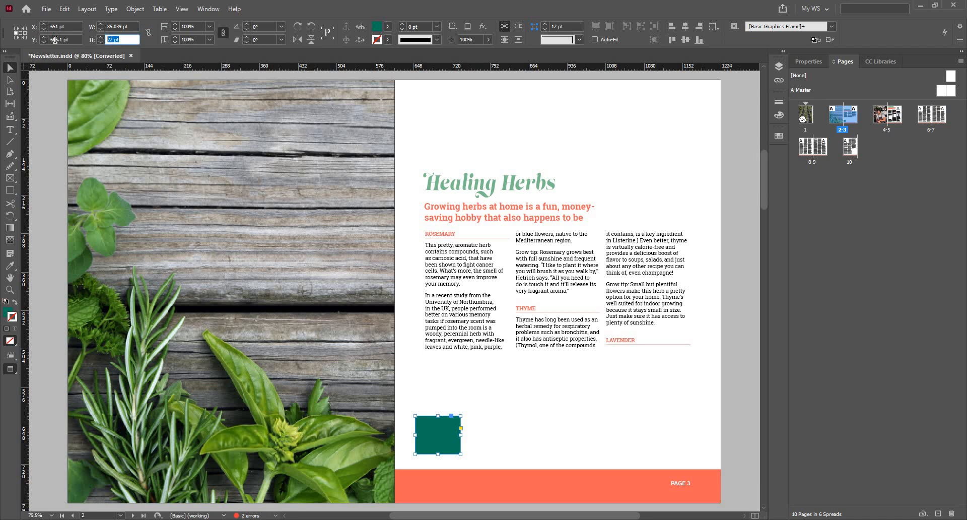
Set the green rectangle's height to 0.7 in and deselect it.
text(0.7in)
key(Return)
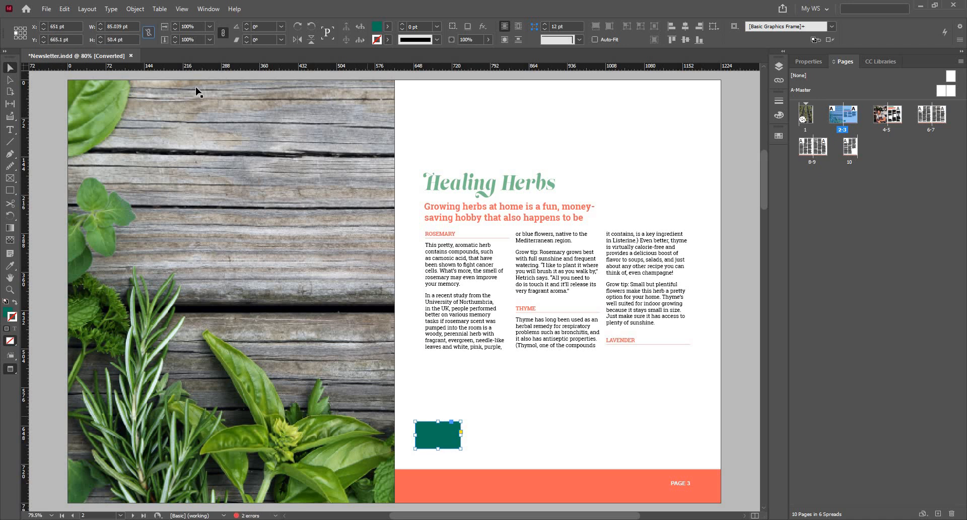
click(466, 418)
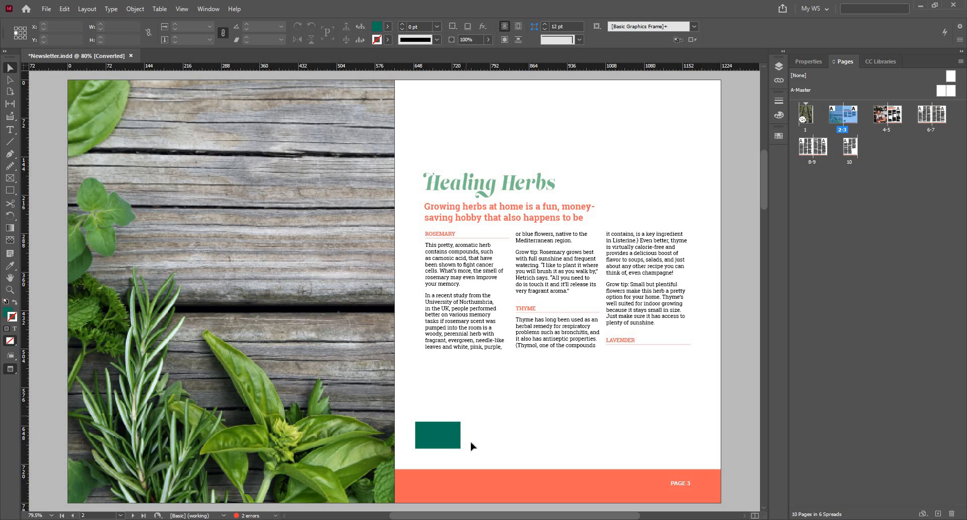
Halve the green rectangle's width by appending /2 to its current value.
click(441, 437)
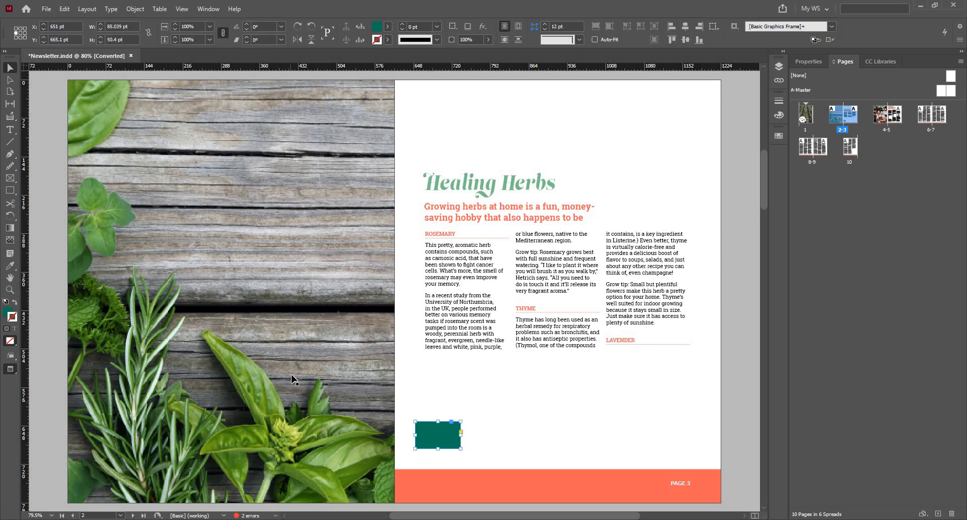
click(132, 26)
text(/2)
key(Tab)
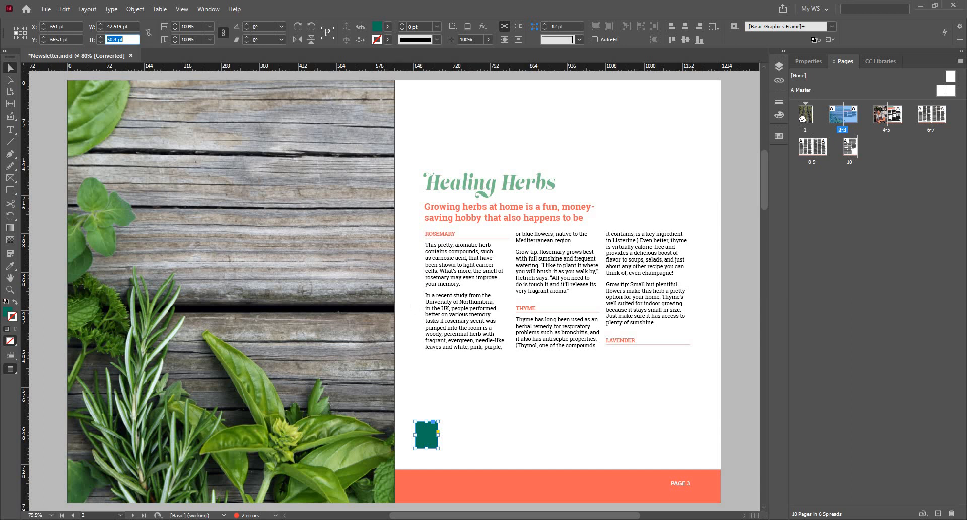
Triple the green rectangle's width by appending *3 to its current value, and deselect it.
click(134, 26)
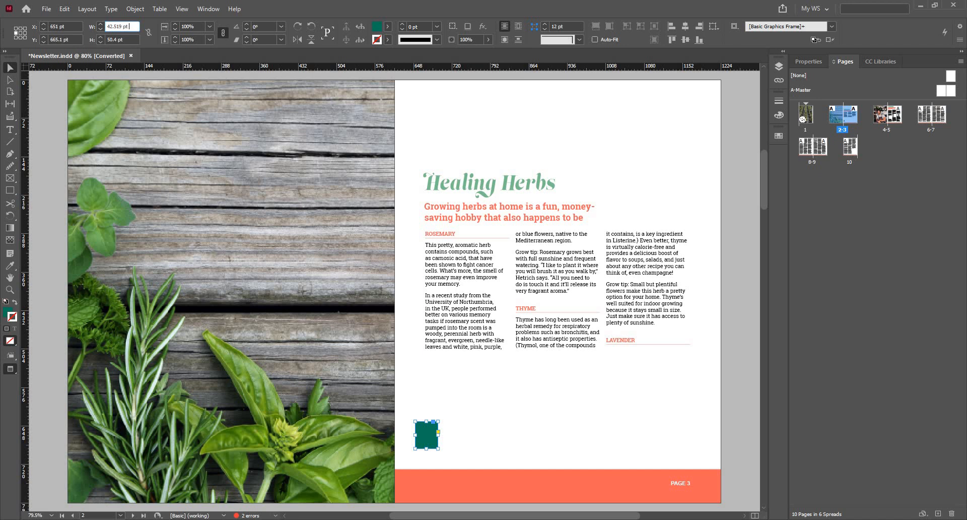
text(*3)
key(Return)
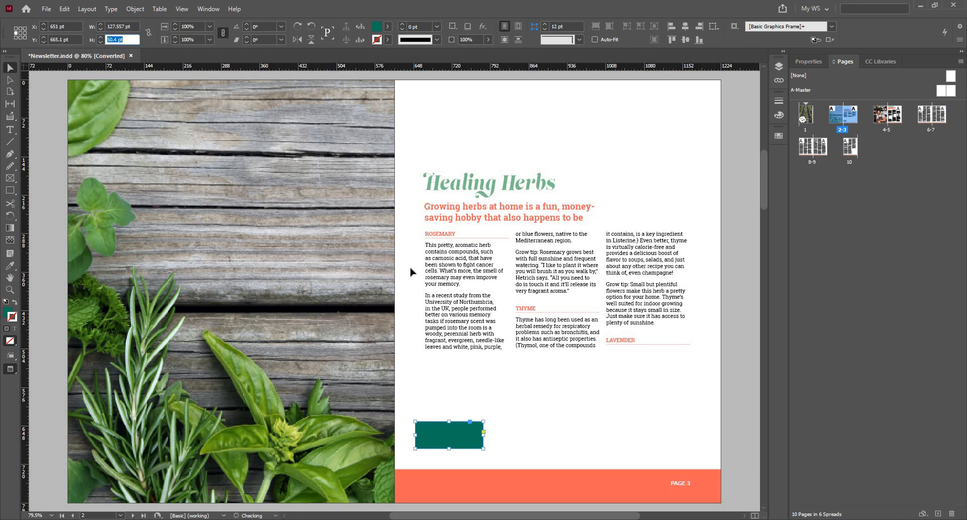
key(ctrl+shift+a)
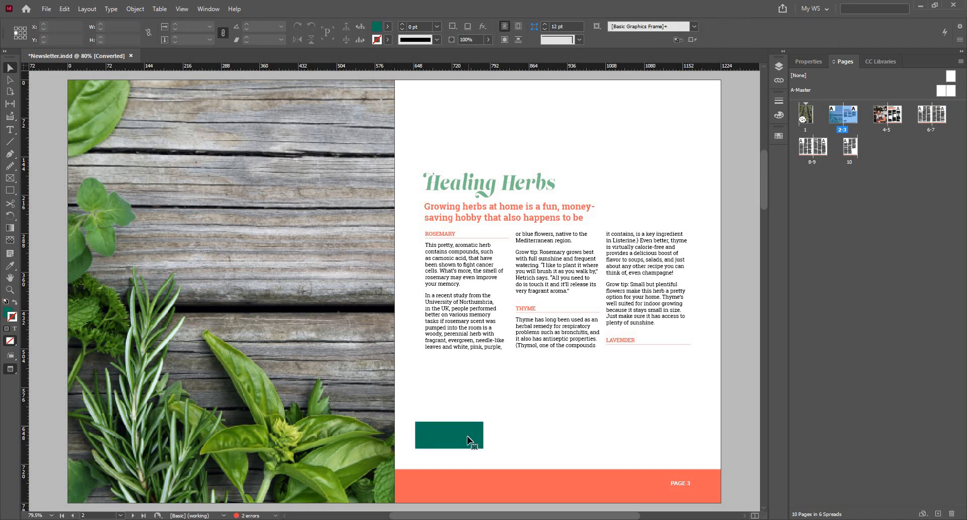
Lock the green rectangle and unlock everything on the spread again.
click(469, 440)
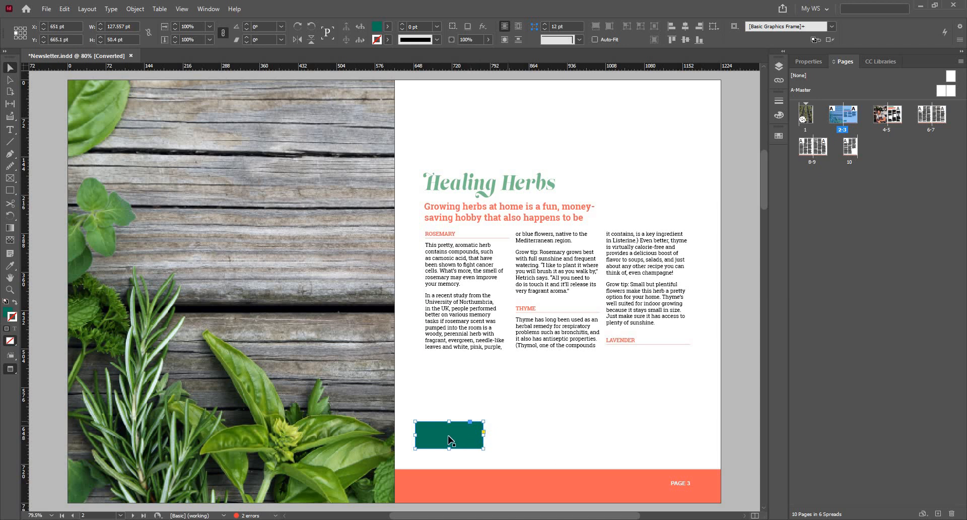
key(ctrl+l)
key(ctrl+alt+l)
Try selecting the herb photo, the page number and the article text, and reselect the green rectangle.
click(278, 297)
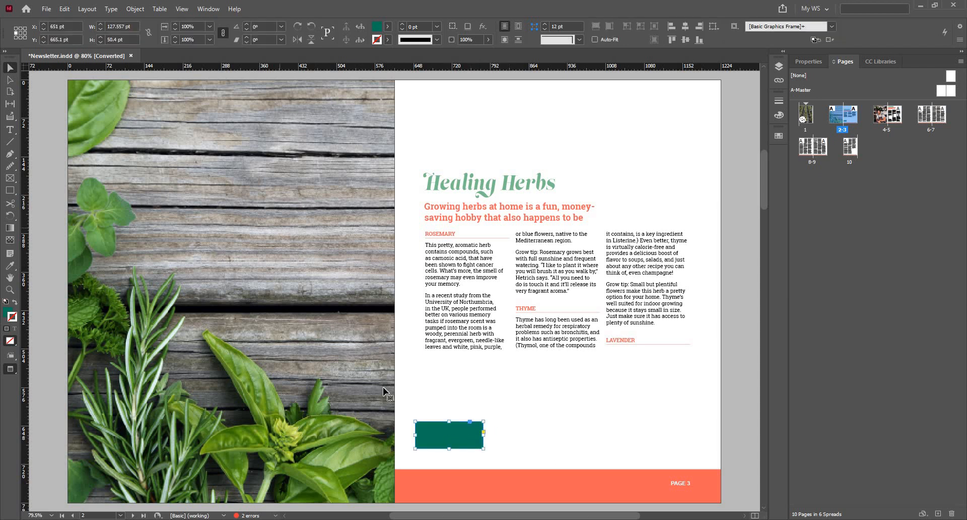
click(682, 483)
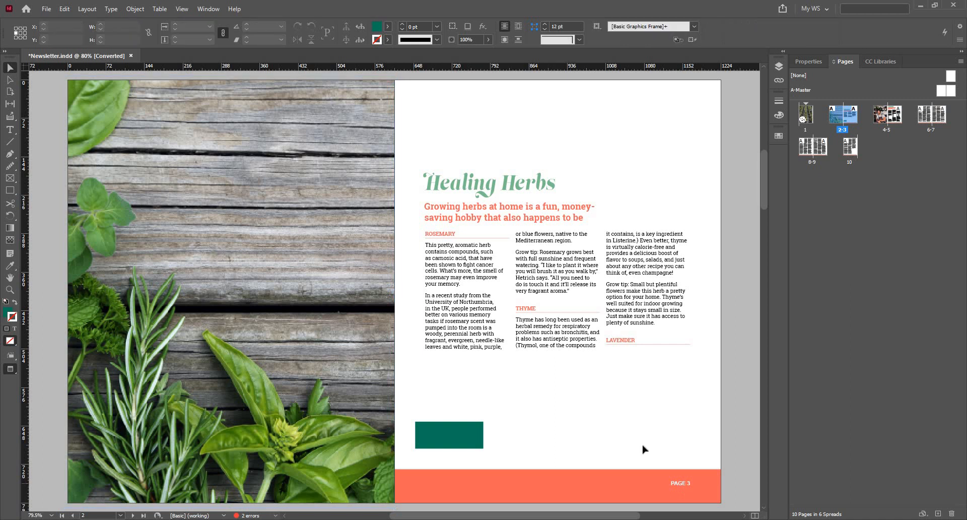
click(525, 348)
click(479, 438)
Open the recent file 04 Long Document.indd and skip replacing its missing fonts.
click(46, 9)
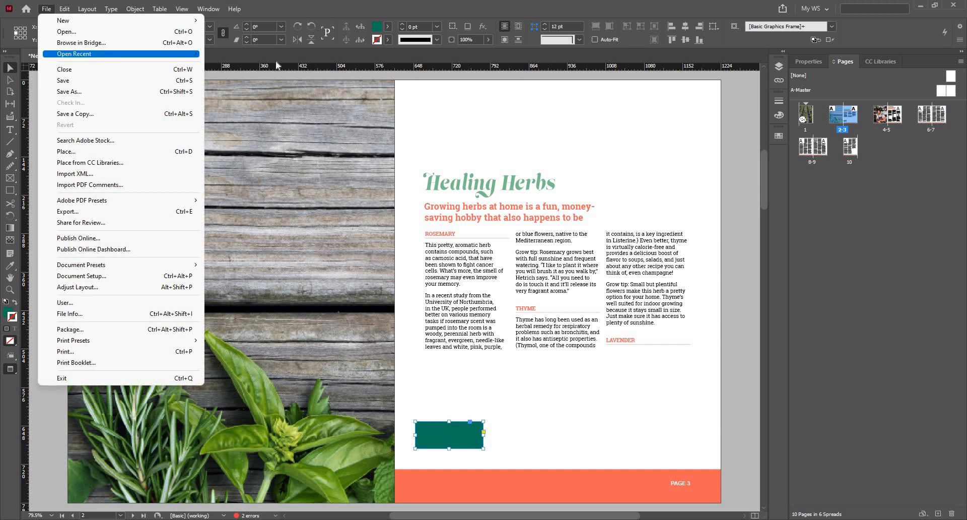
mouse_move(102, 55)
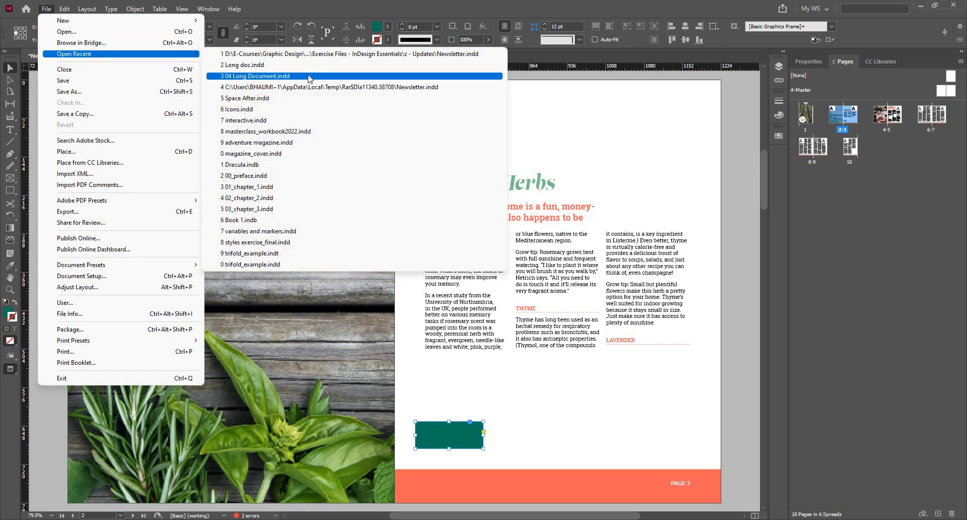
click(307, 75)
click(543, 297)
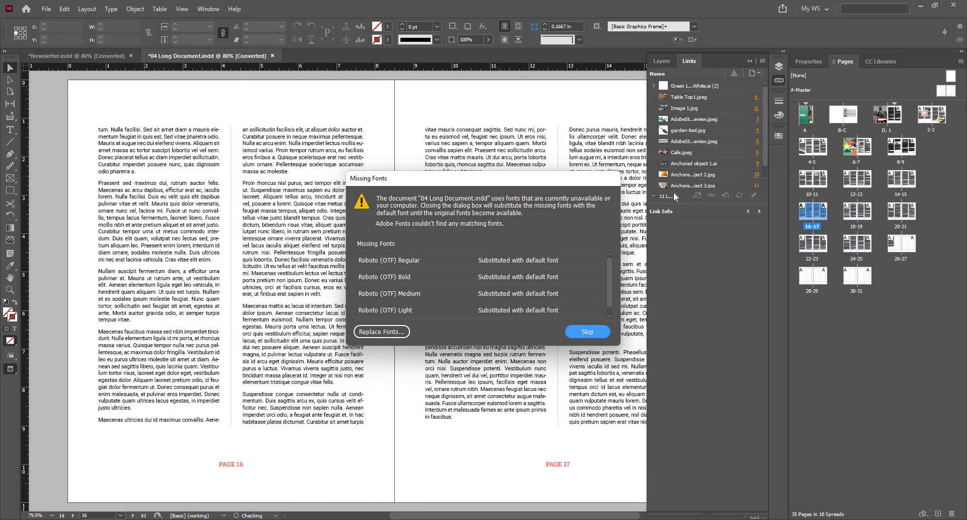
key(Return)
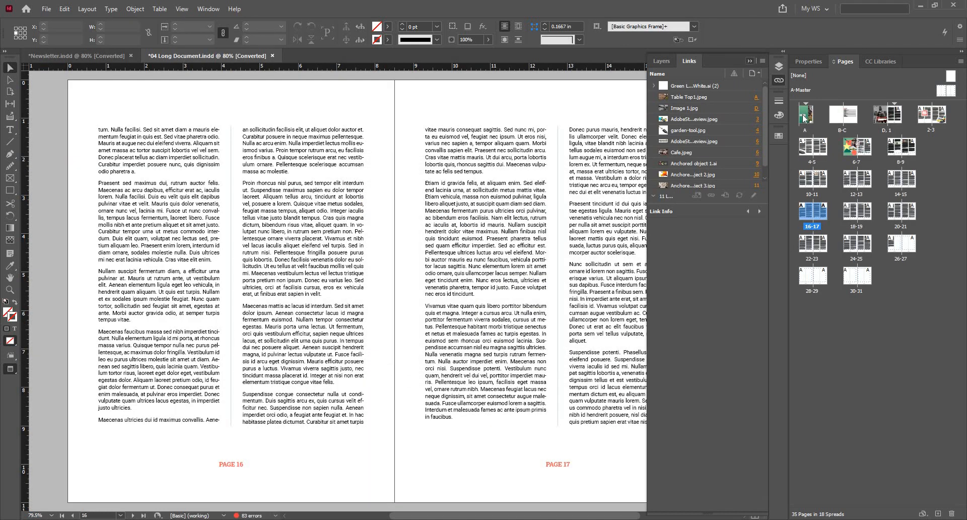
Go to cover page A and set the display performance to High Quality Display.
double_click(804, 116)
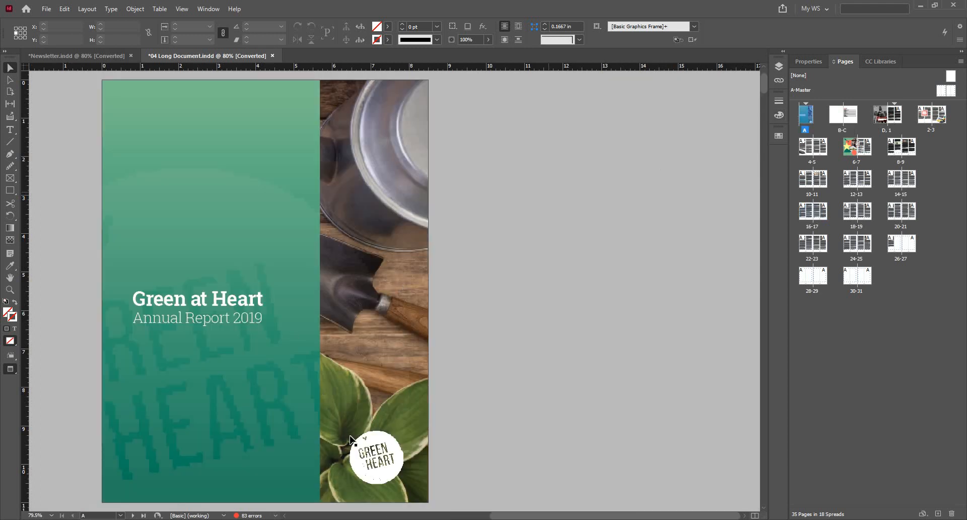
click(386, 471)
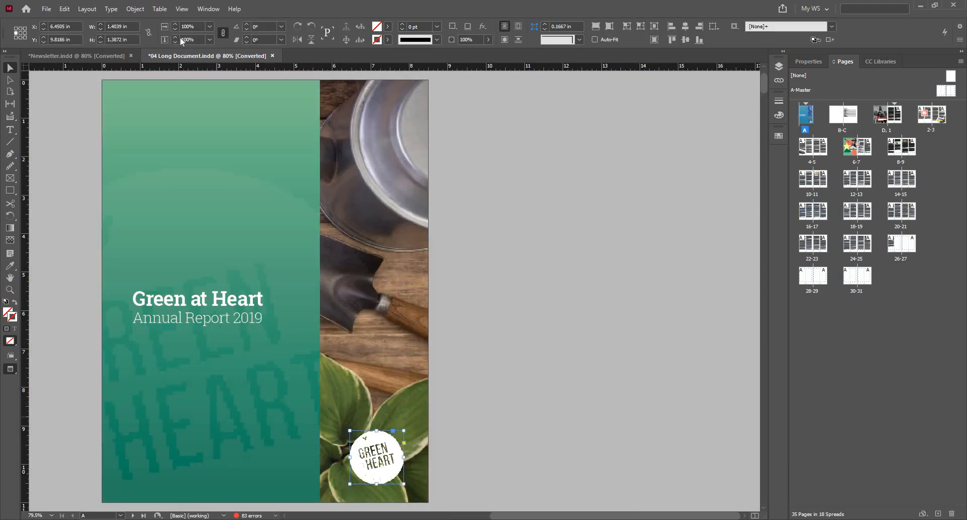
click(182, 9)
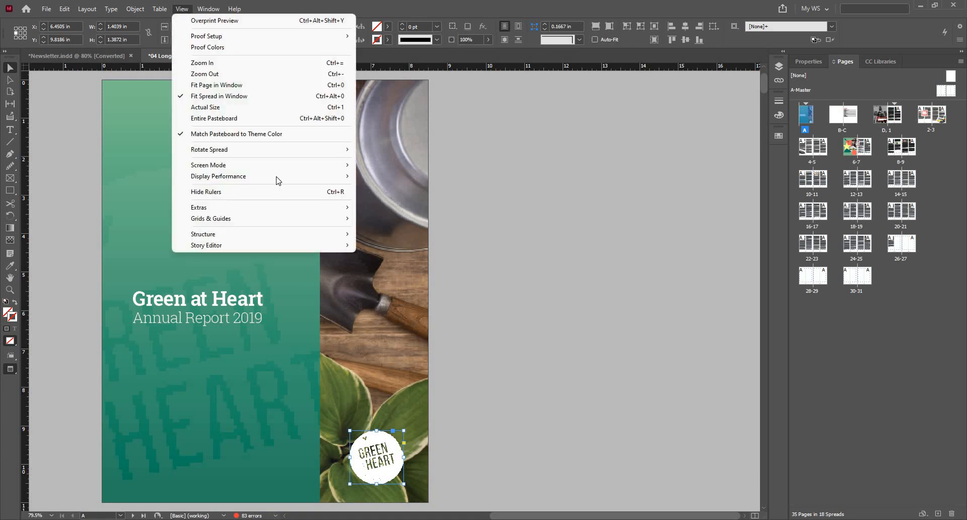
mouse_move(279, 177)
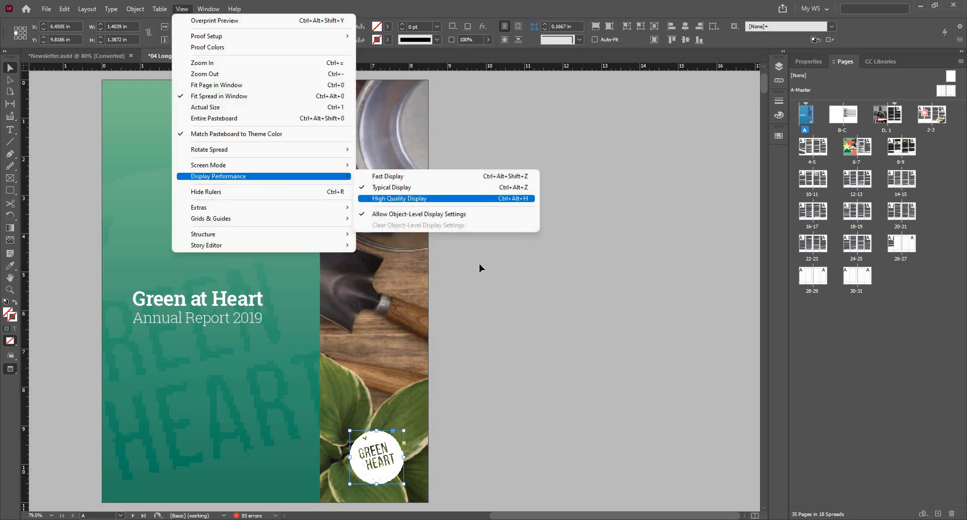
click(413, 198)
drag(199, 254, 443, 278)
Move the round Green Heart logo beside the cover title on the green area and scale it down to about 0.9 in wide.
click(778, 66)
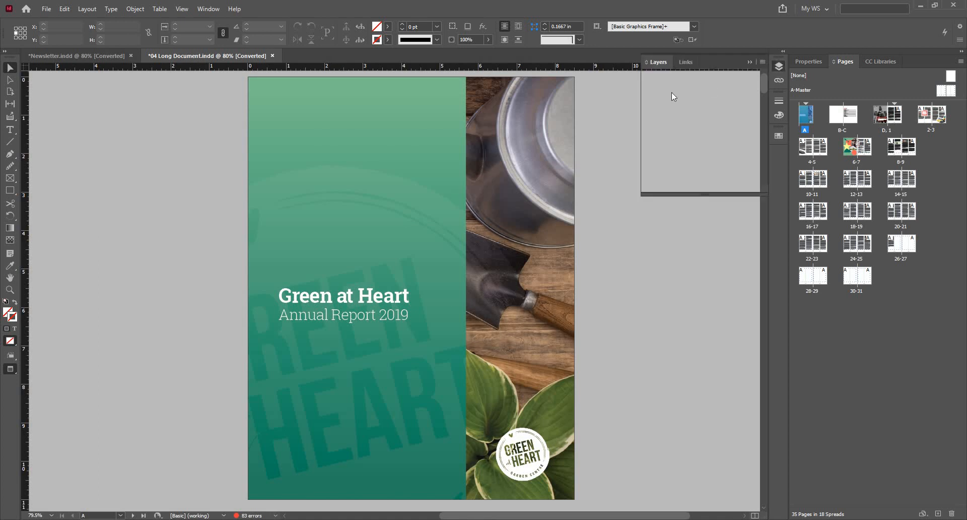
drag(536, 443, 450, 347)
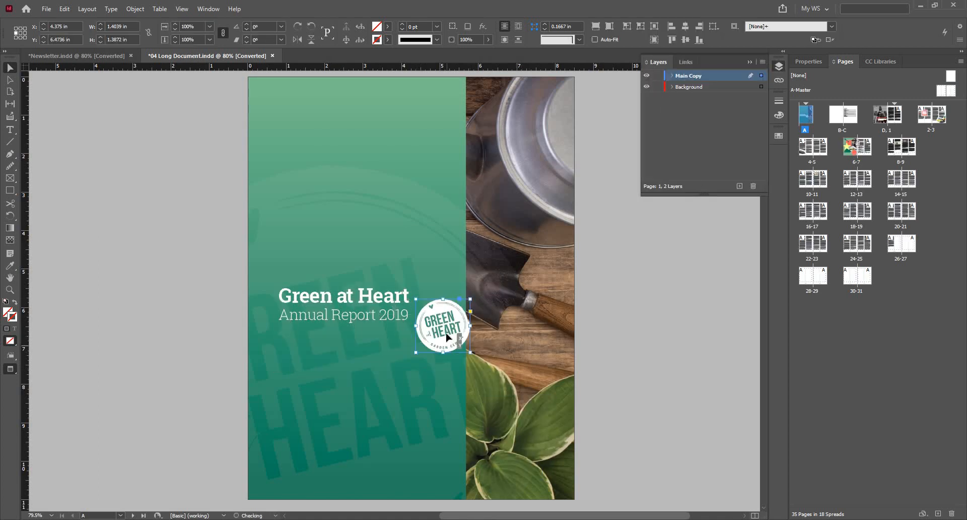
mouse_move(430, 316)
mouse_down()
mouse_move(418, 288)
mouse_move(437, 323)
mouse_move(421, 311)
mouse_move(438, 315)
mouse_up()
scroll(422, 311, up, 2)
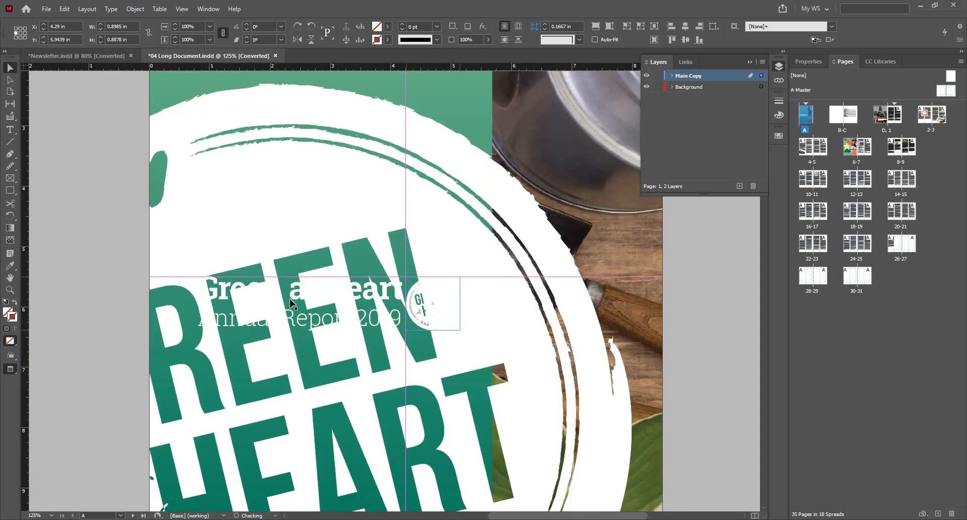
Try selecting the title frame and the large faded logo behind it, and undo a trial move of the title frame.
click(328, 321)
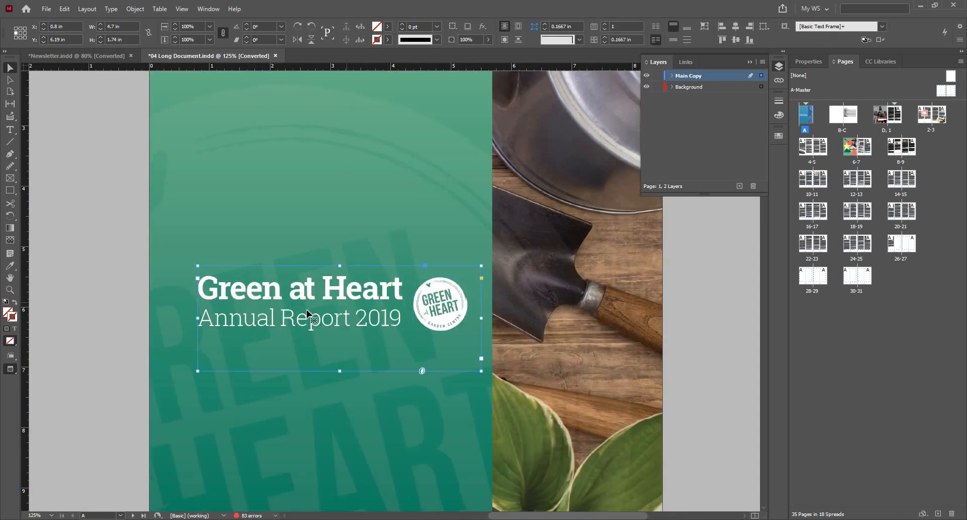
click(373, 301)
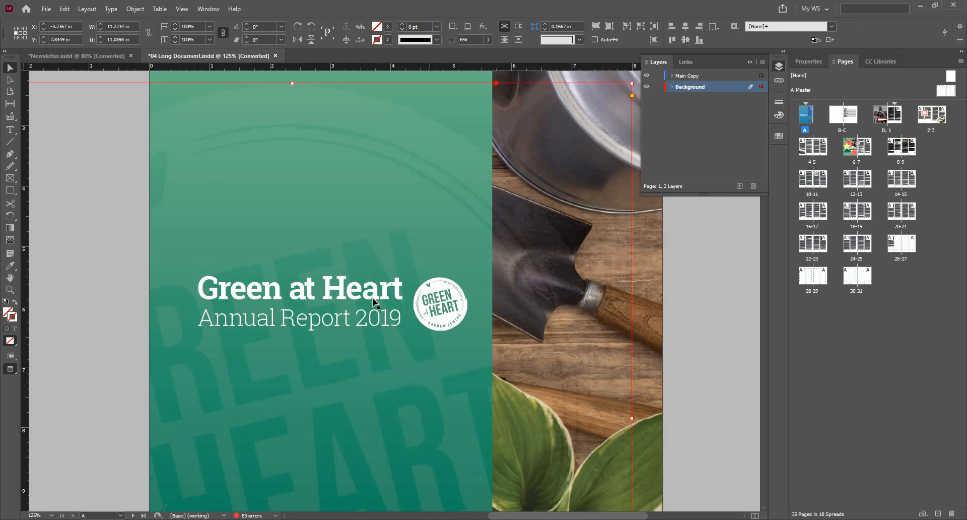
click(433, 304)
drag(358, 308, 360, 353)
key(ctrl+z)
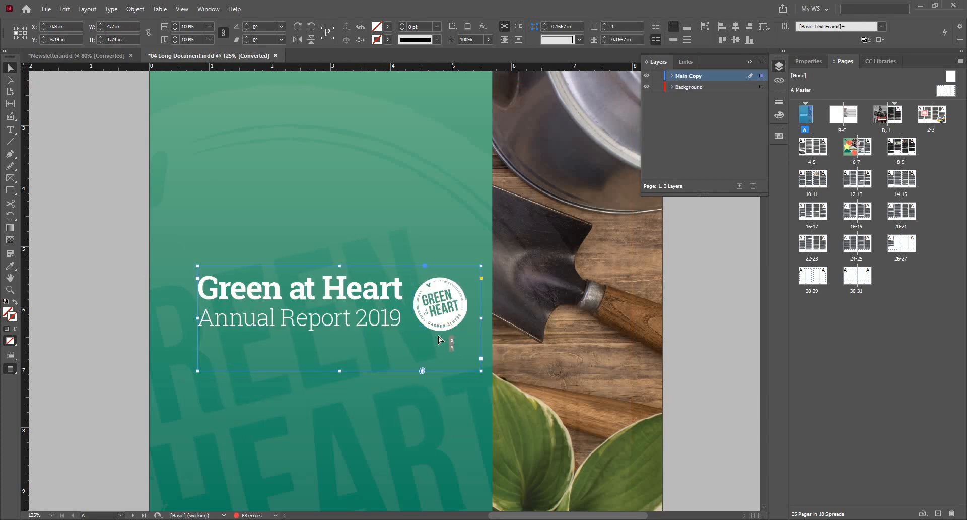
Move the small logo onto the end of the cover title and cycle the selection through the stacked objects back to the logo.
drag(437, 318, 385, 321)
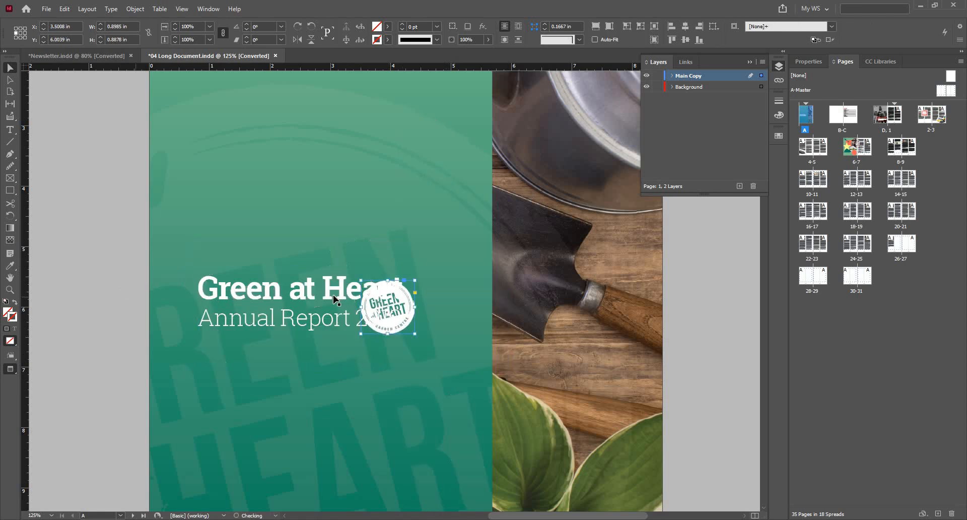
click(341, 300)
click(378, 304)
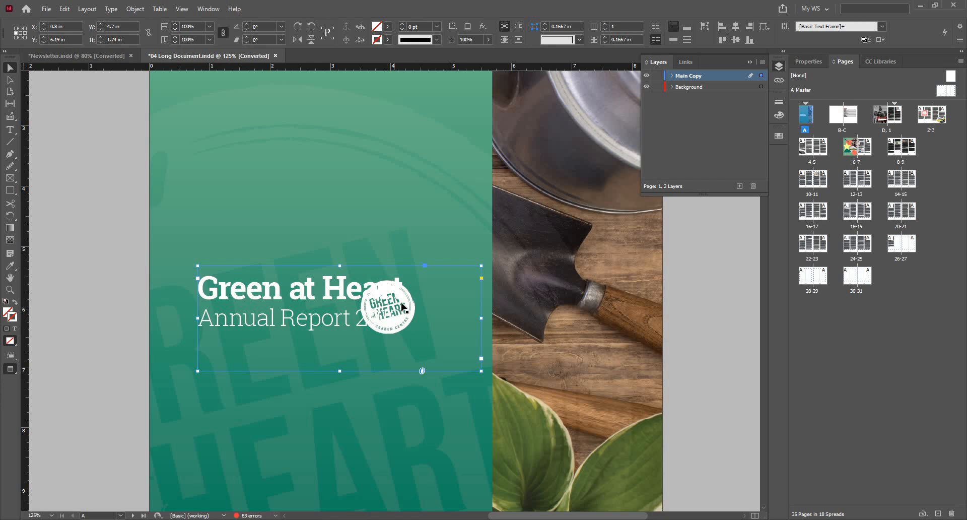
click(404, 298)
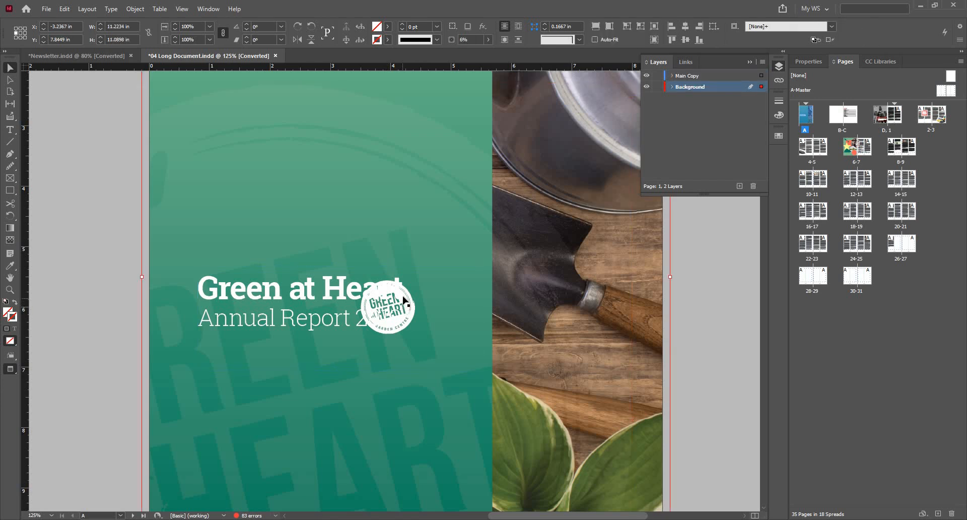
click(406, 301)
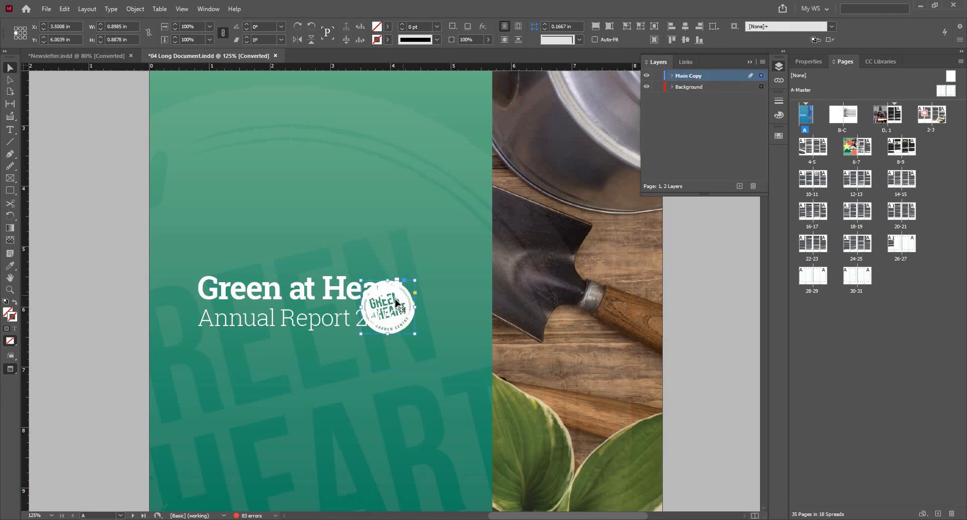
Shift the small logo slightly, undo the move, and select the title text frame lying beneath it.
drag(402, 310, 429, 312)
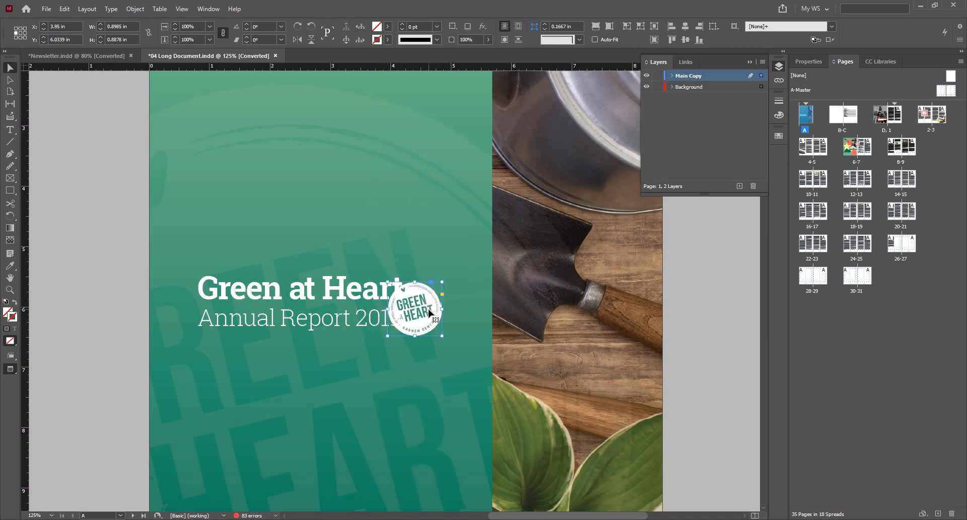
key(ctrl+z)
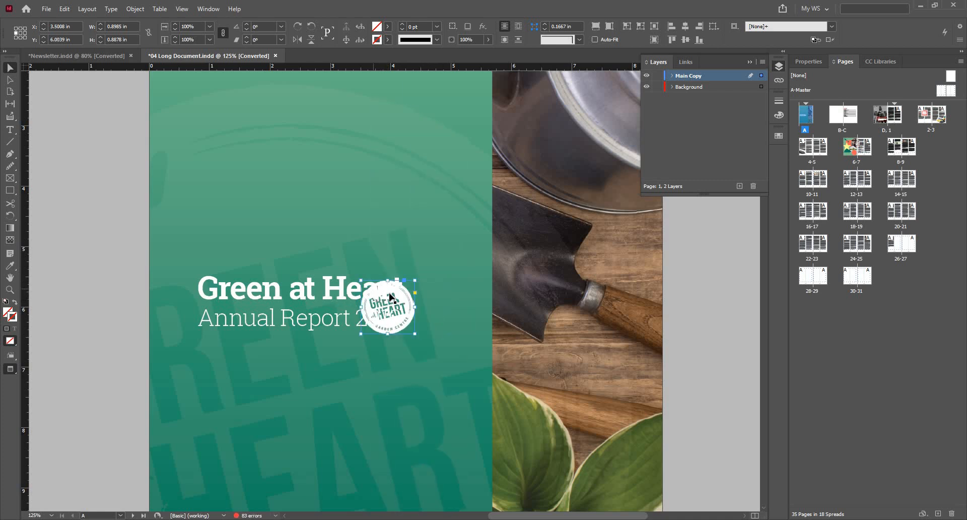
ctrl+click(397, 294)
ctrl+click(398, 294)
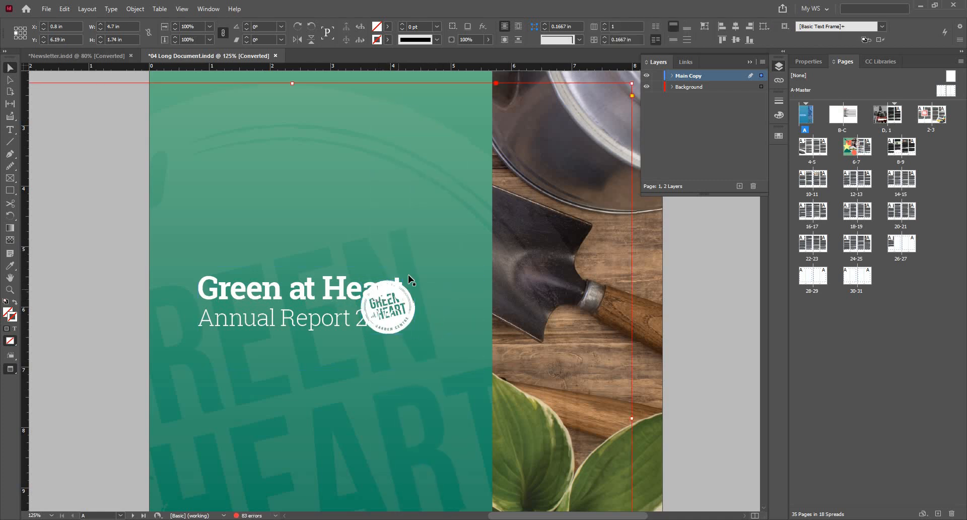
Select the full-page green gradient background frame, undo a trial move of it, and deselect everything.
key(ctrl+minus)
key(ctrl+minus)
drag(358, 218, 394, 244)
click(408, 120)
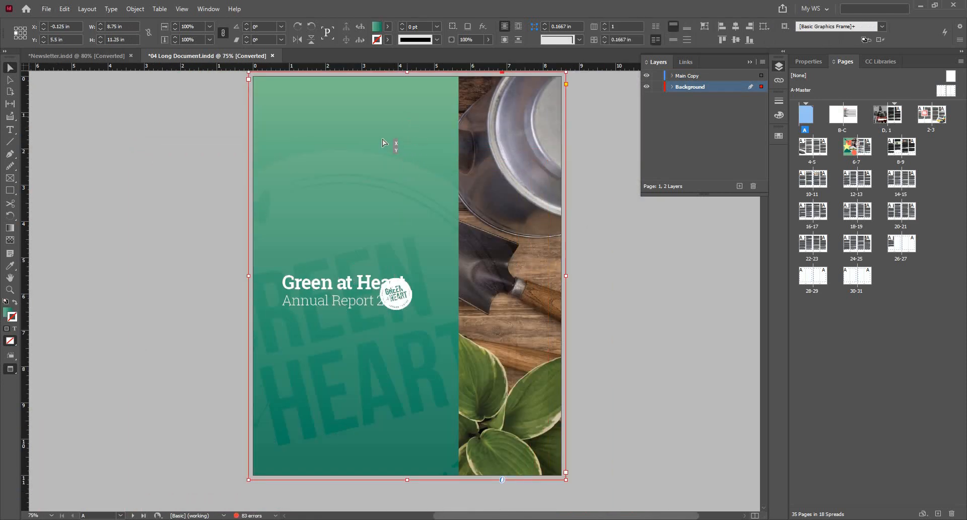
drag(382, 140, 391, 127)
key(ctrl+z)
ctrl+click(399, 302)
key(ctrl+shift+a)
Create a text frame of about 4.84 by 1.98 in above the cover title and fill it with placeholder text.
key(ctrl+equal)
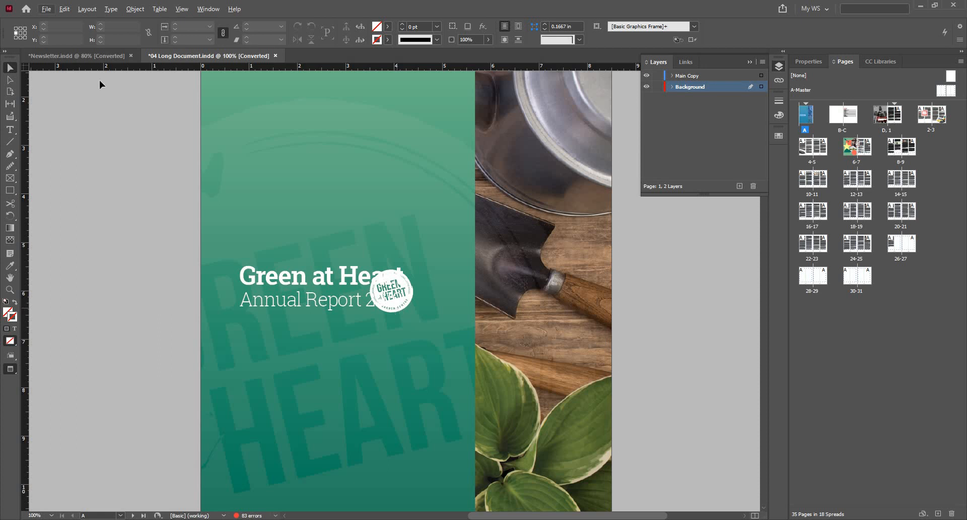
key(t)
drag(155, 120, 323, 208)
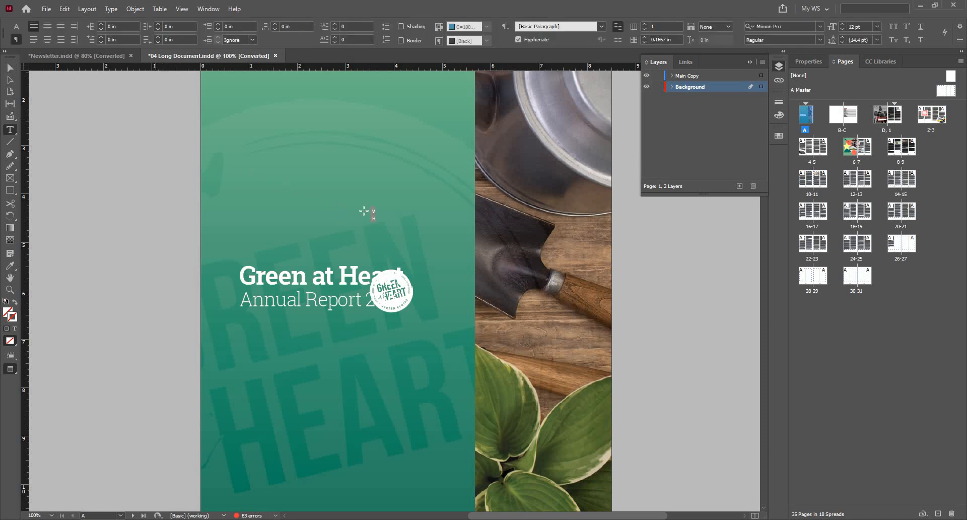
drag(389, 215, 389, 215)
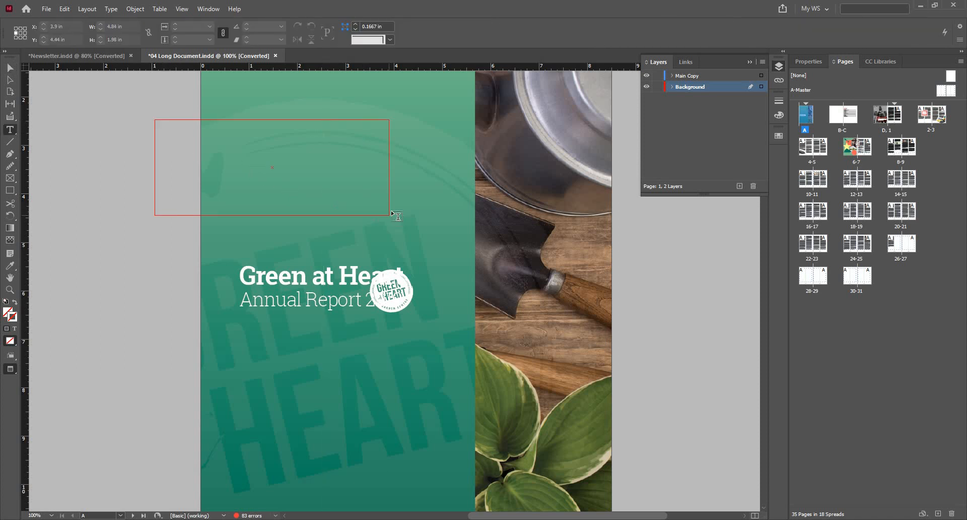
click(112, 10)
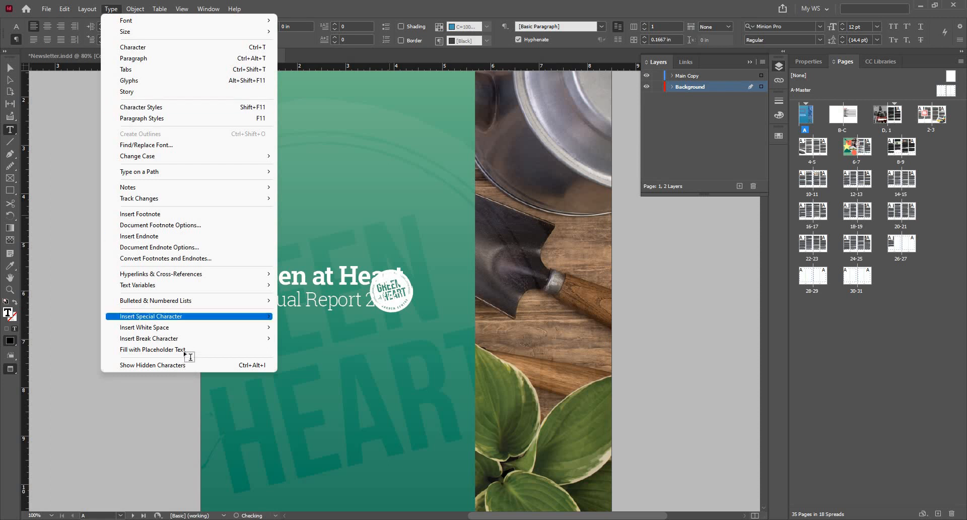
click(185, 350)
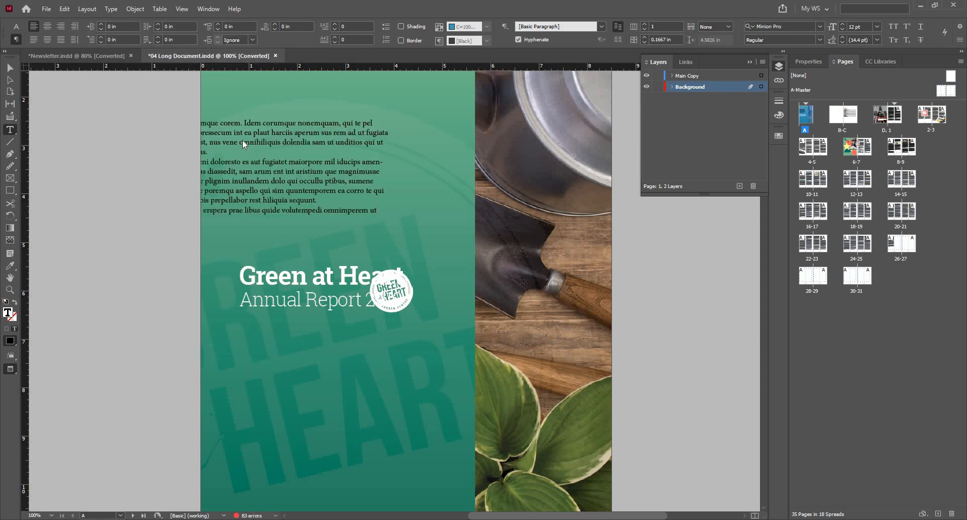
Alternate between editing the placeholder text and selecting its frame, and move the frame fully onto the green area of the cover.
key(Escape)
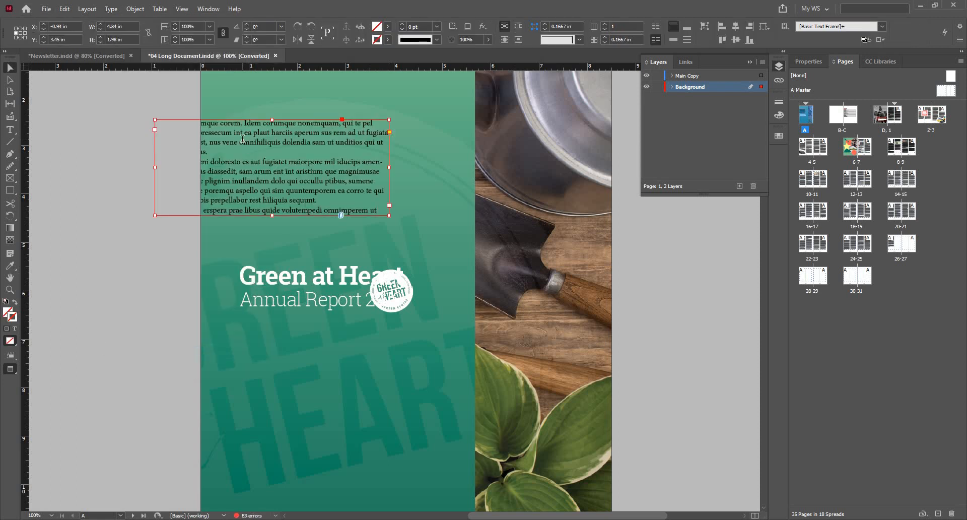
double_click(243, 139)
key(ctrl+a)
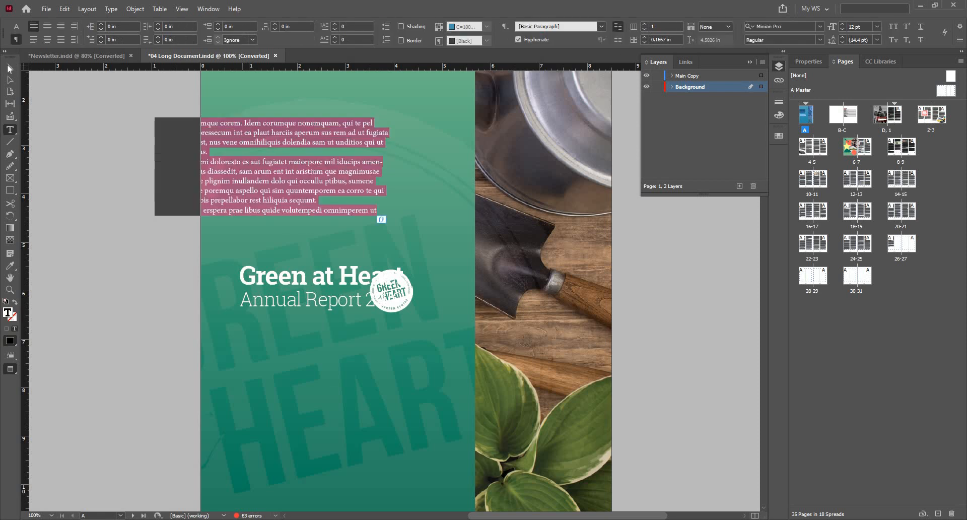
key(Escape)
drag(263, 144, 340, 146)
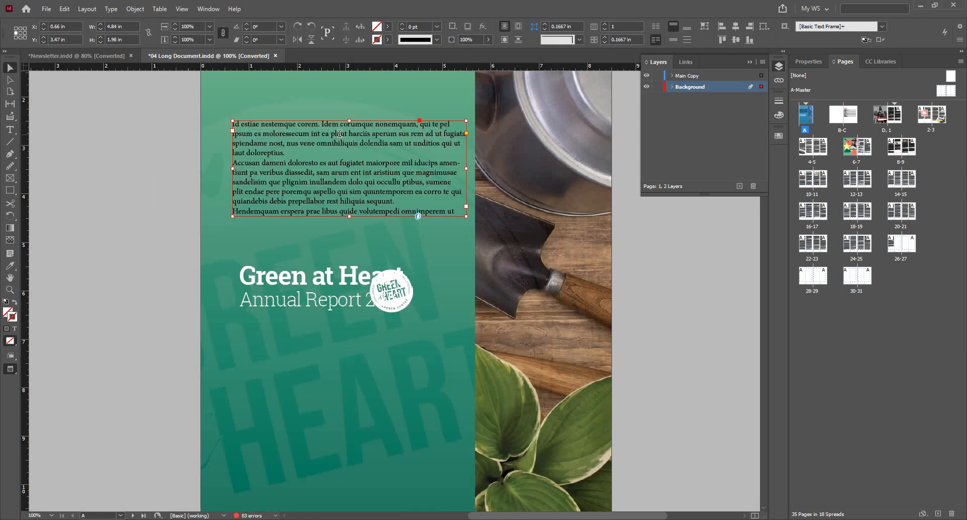
click(10, 129)
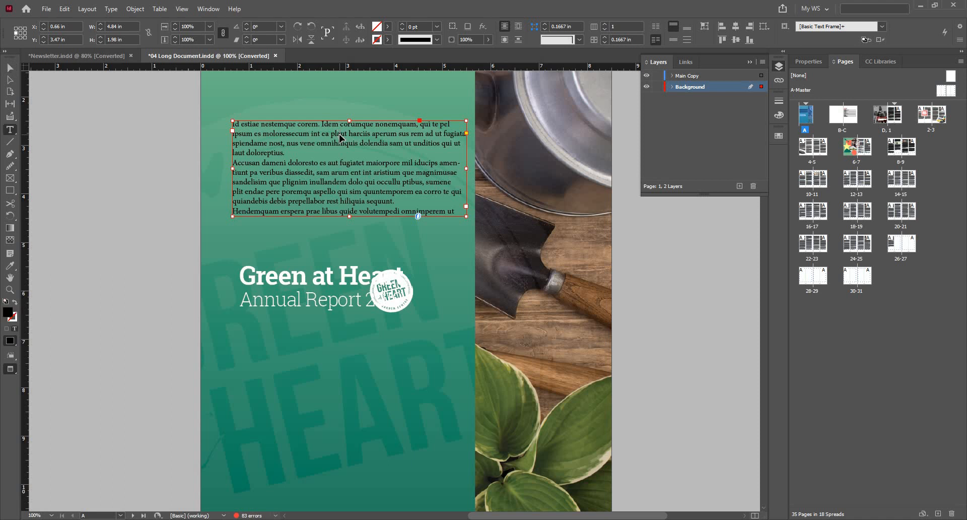
click(10, 67)
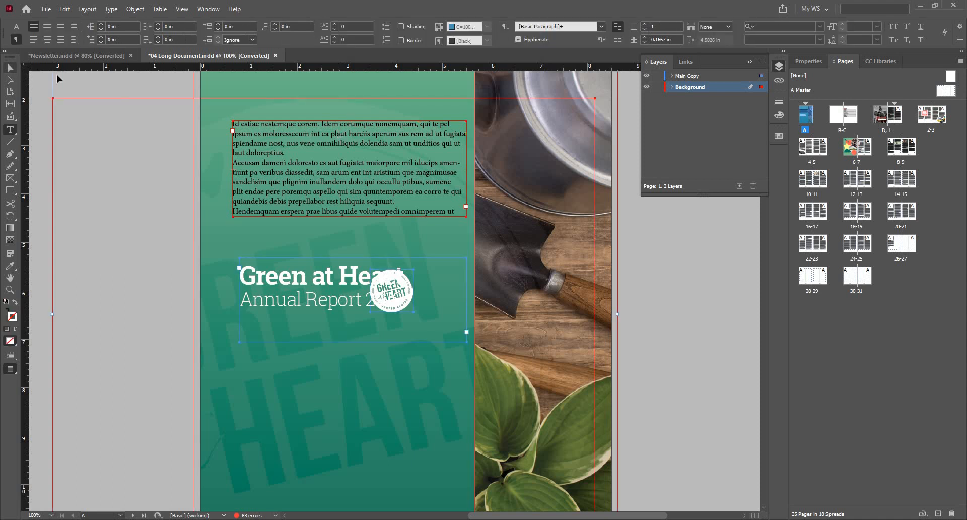
Transfer the placeholder text frame from the cover to Newsletter.indd and place it below the article columns on page 3.
click(331, 145)
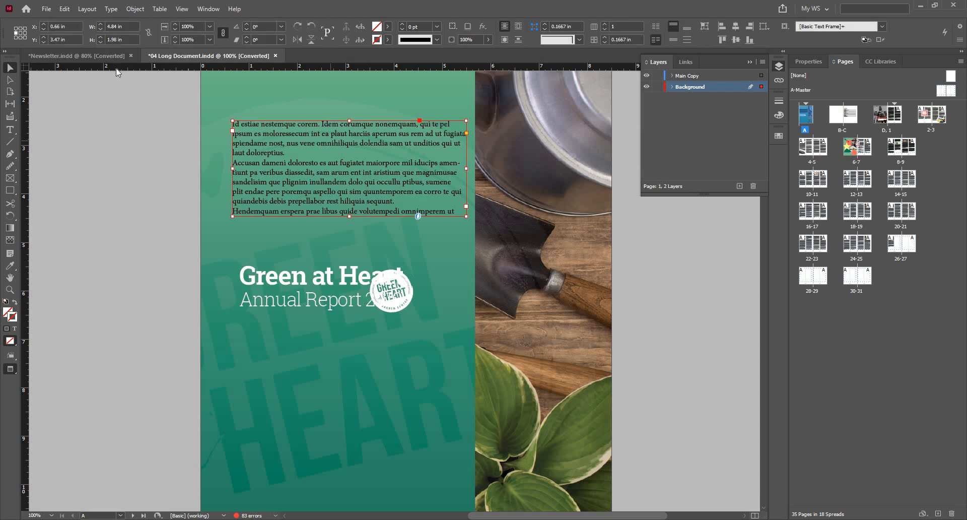
key(Delete)
key(ctrl+Tab)
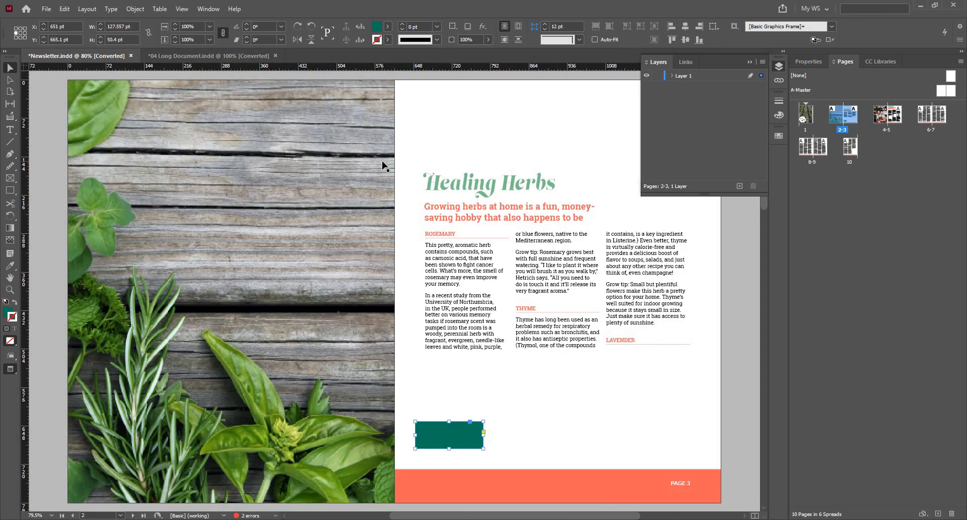
key(ctrl+v)
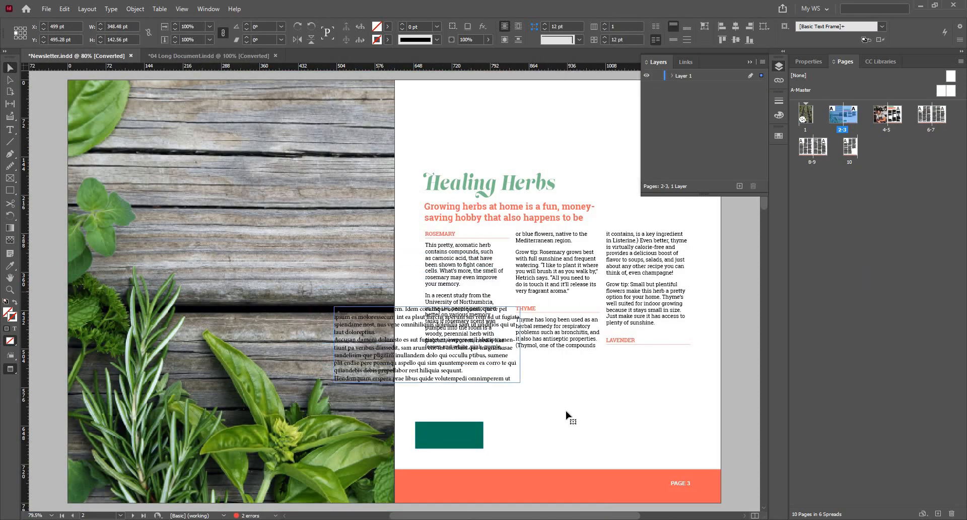
drag(382, 324, 546, 381)
Select all the text in the pasted frame and enlarge it stepwise to 20 pt.
key(ctrl+=)
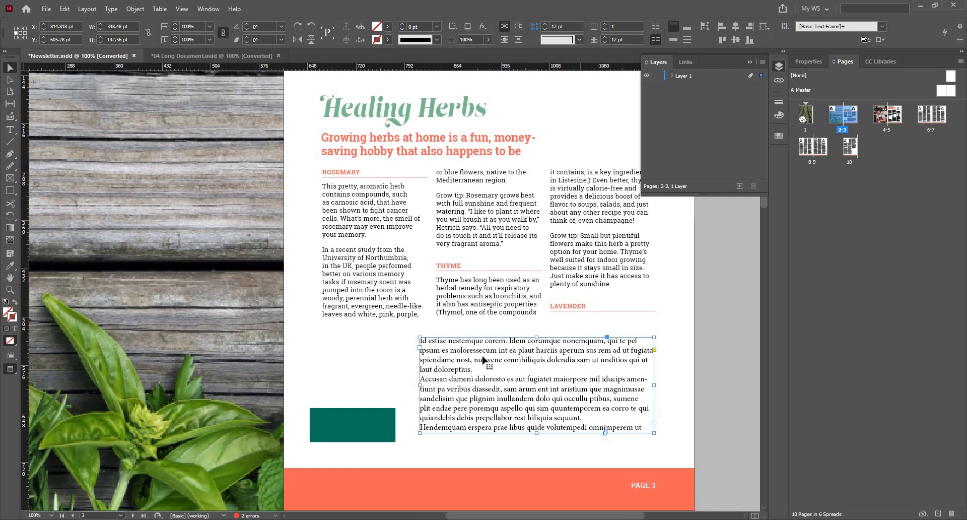
double_click(482, 360)
key(ctrl+a)
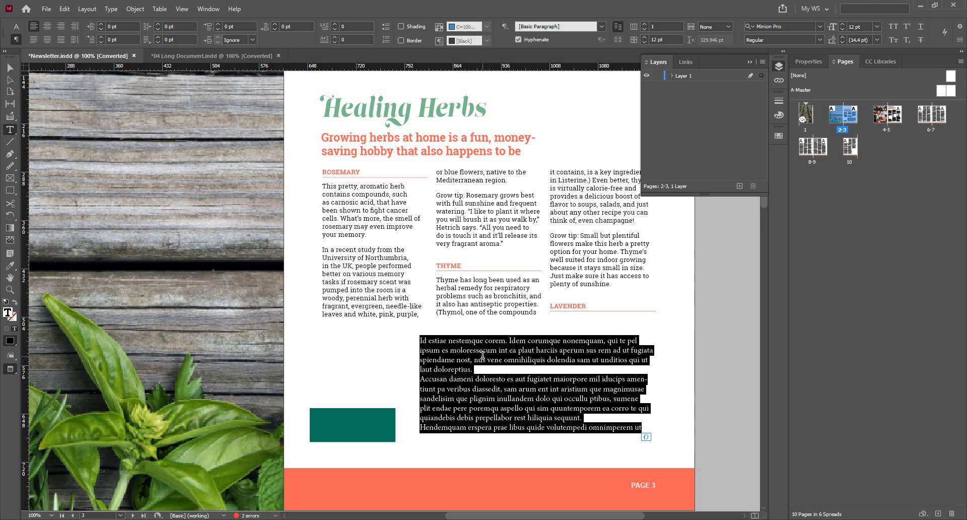
key(ctrl+shift+period)
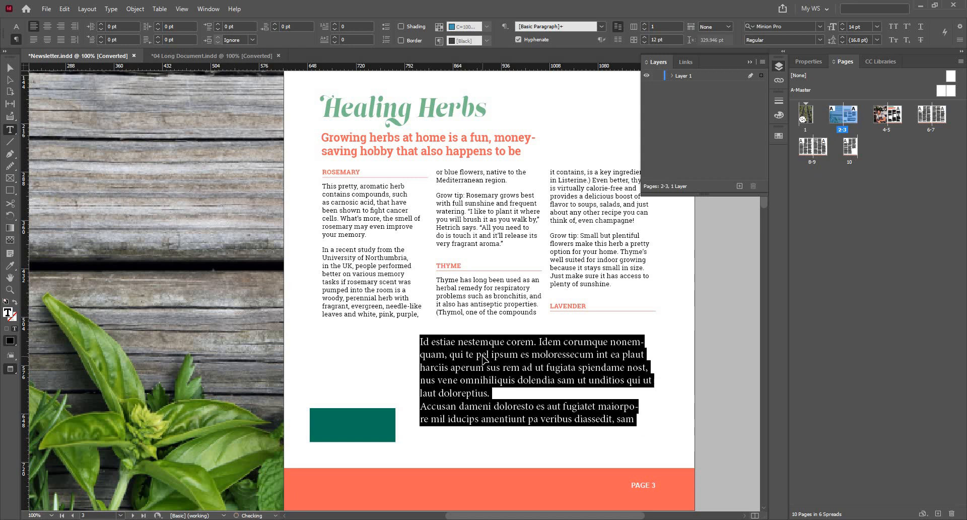
key(ctrl+shift+period)
key(ctrl+shift+period)
key(ctrl+shift+period)
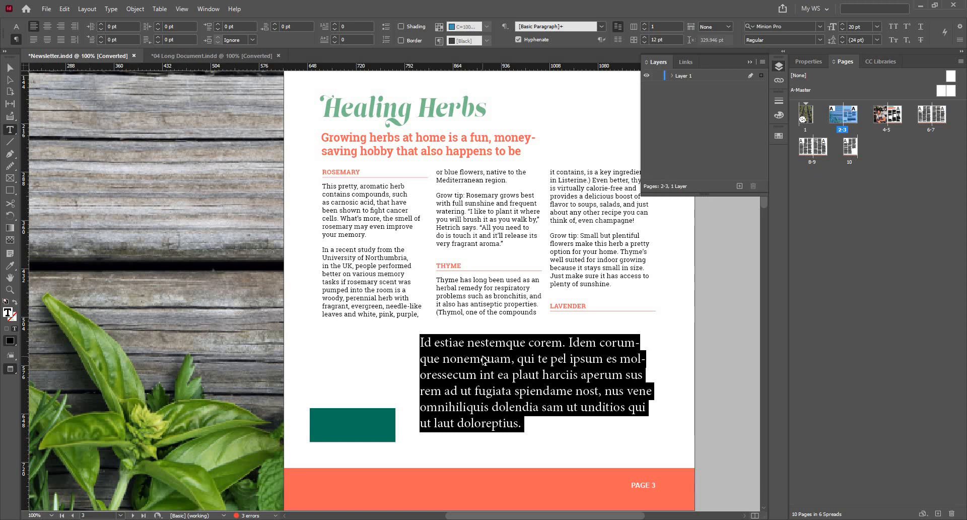
Reduce the selected placeholder text stepwise to 14 pt.
key(ctrl+shift+comma)
key(ctrl+shift+comma)
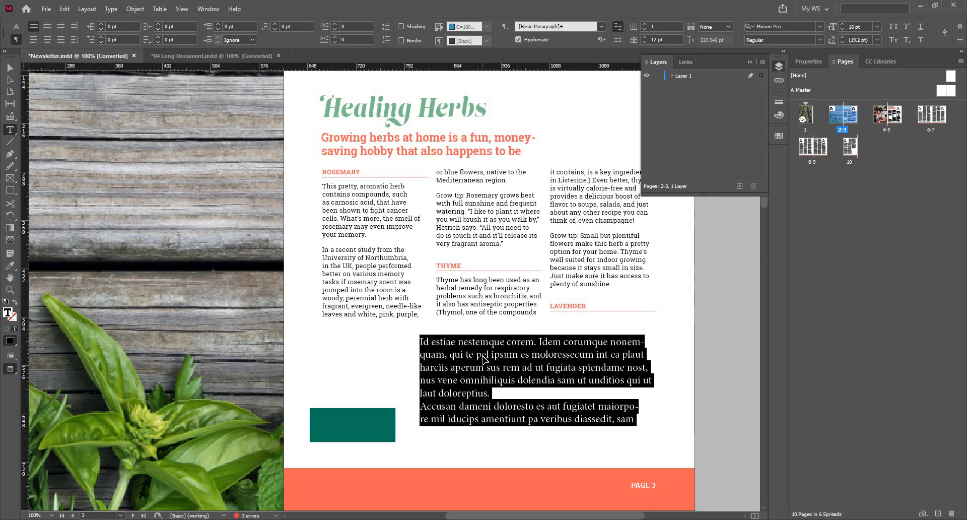
key(ctrl+shift+comma)
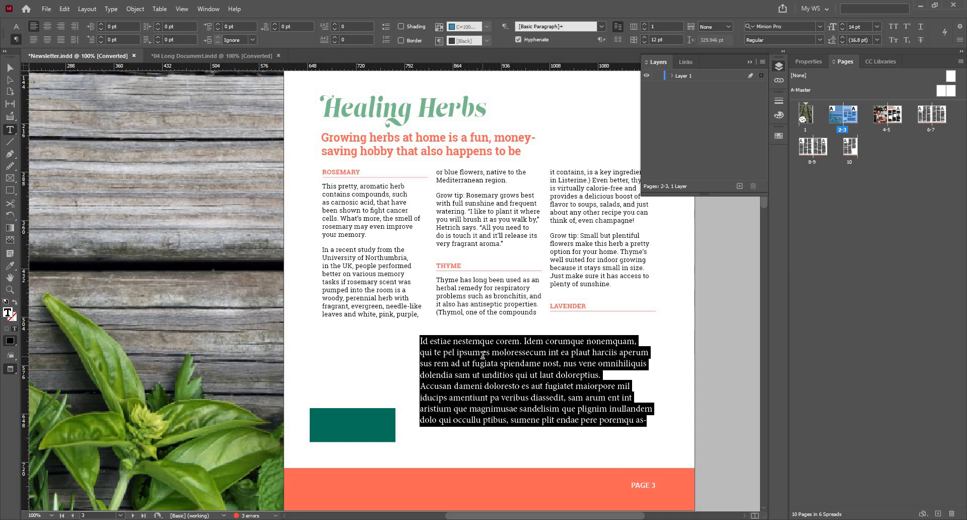
Loosen the tracking of all the selected placeholder text in small increments.
key(alt+Right)
key(alt+Right)
key(alt+Right)
key(alt+Right)
key(alt+Right)
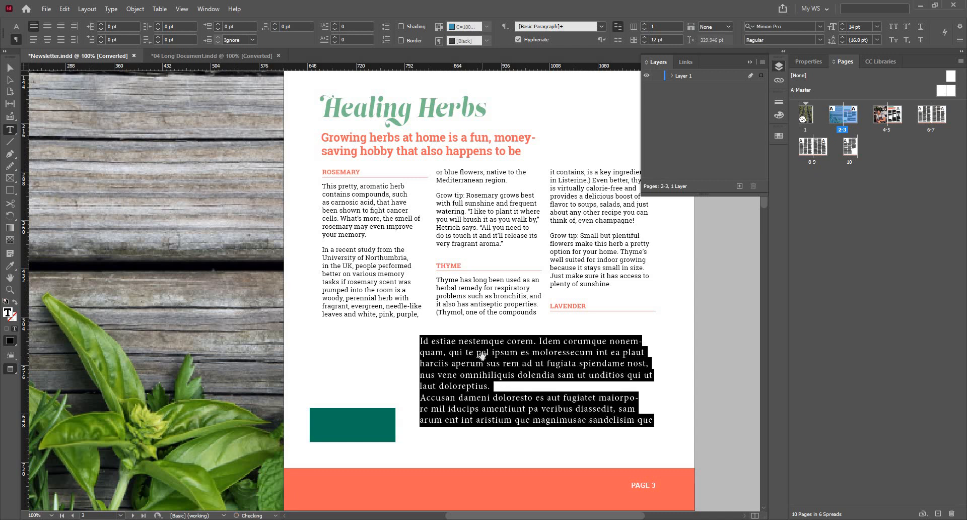
key(alt+Left)
key(alt+Left)
key(alt+Left)
key(alt+Left)
key(alt+Left)
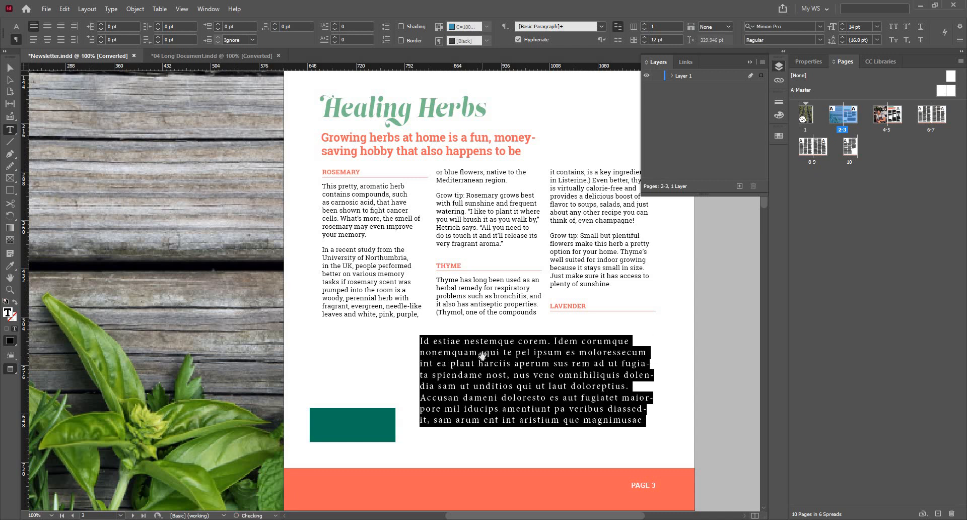
Tighten the tracking of all the selected placeholder text in small increments.
key(alt+Left)
key(alt+Left)
key(alt+Left)
key(alt+Left)
key(alt+Left)
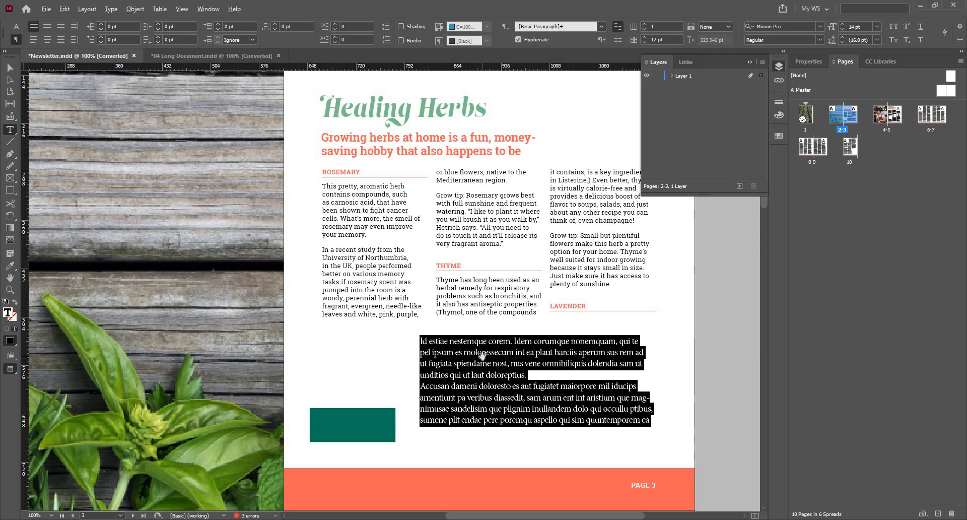
Tighten the leading of the selected placeholder text by three increments and loosen it again by three.
key(alt+Up)
key(alt+Up)
key(alt+Up)
key(alt+Down)
key(alt+Down)
key(alt+Down)
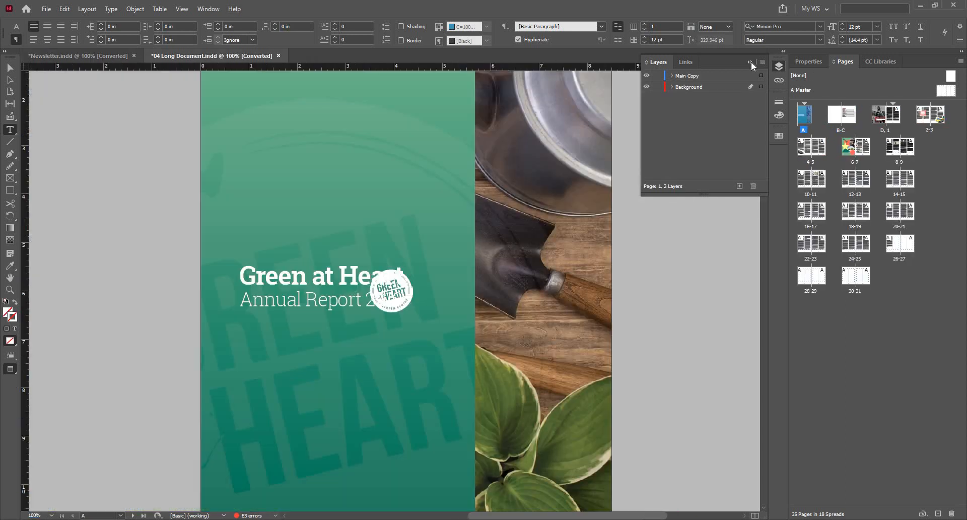
Go to pages 2-3 of 04 Long Document.indd.
click(750, 61)
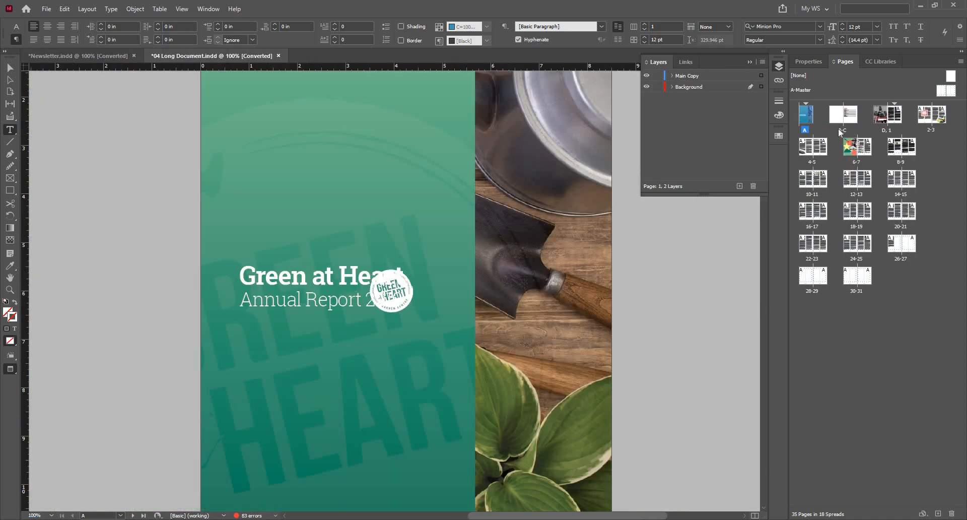
double_click(926, 119)
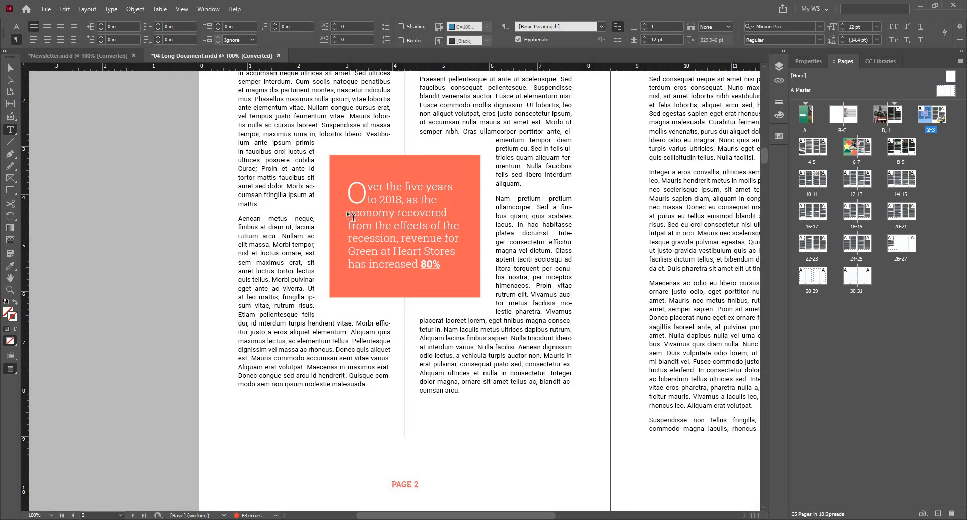
Try moving the pull-quote text frame from the orange box on page 2 onto the pasteboard, and undo the move.
click(10, 68)
drag(409, 226, 116, 194)
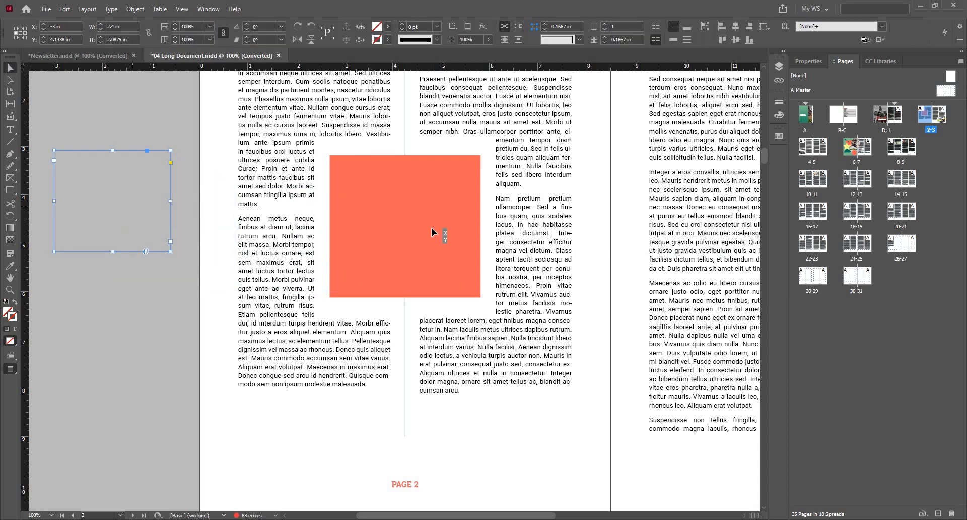
key(ctrl+z)
drag(428, 236, 428, 236)
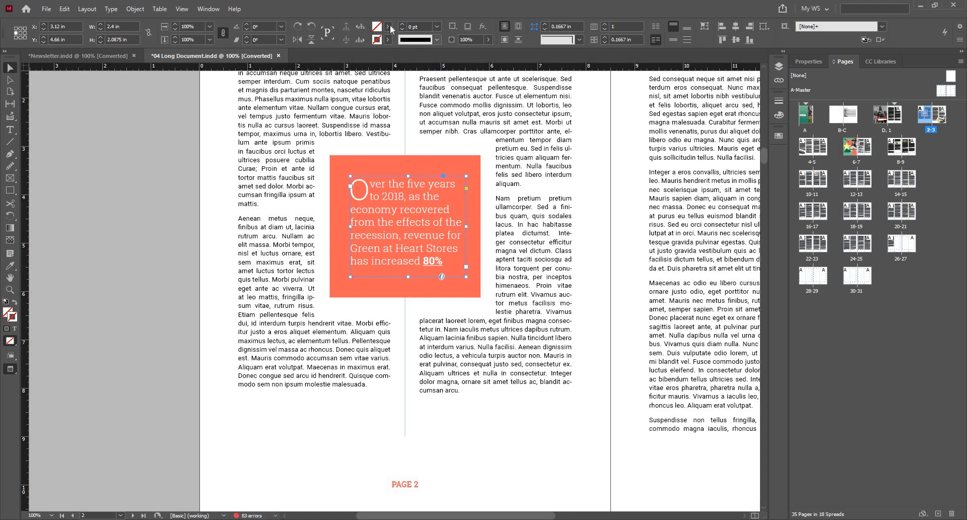
click(388, 26)
click(318, 69)
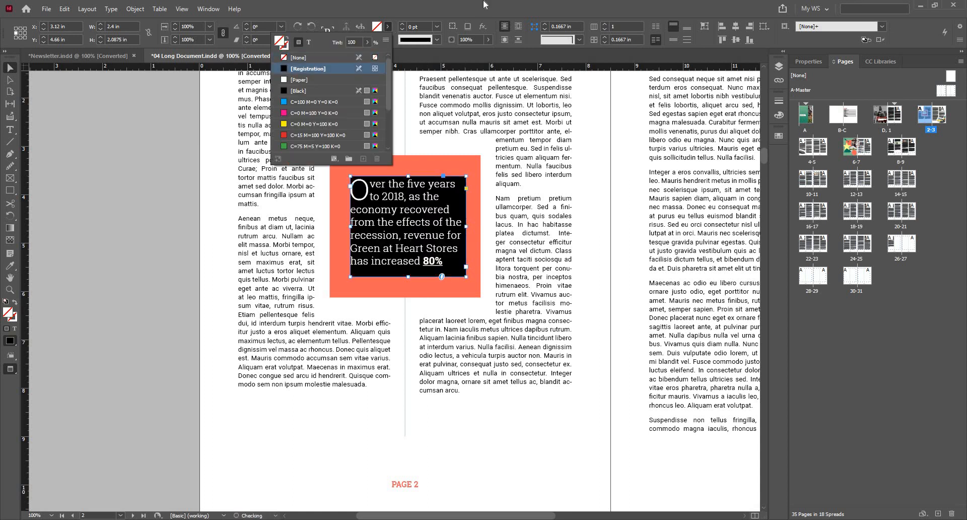
key(slash)
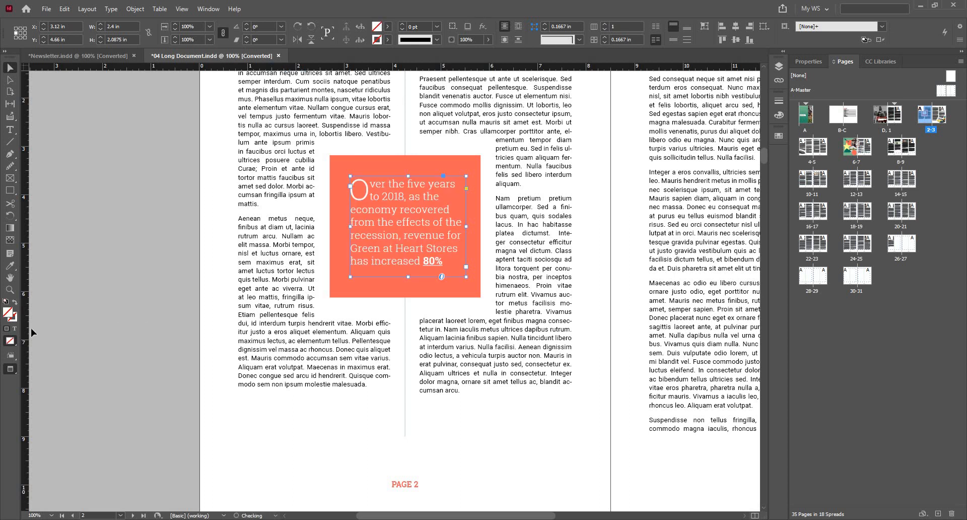
Change the pull-quote's text color to black (000000) with the Color Picker.
double_click(9, 313)
click(505, 249)
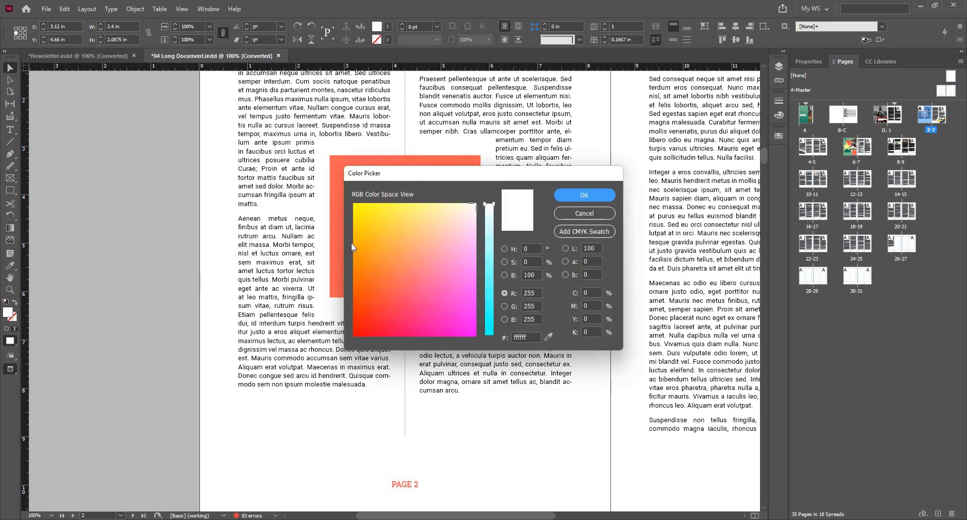
drag(368, 295, 330, 372)
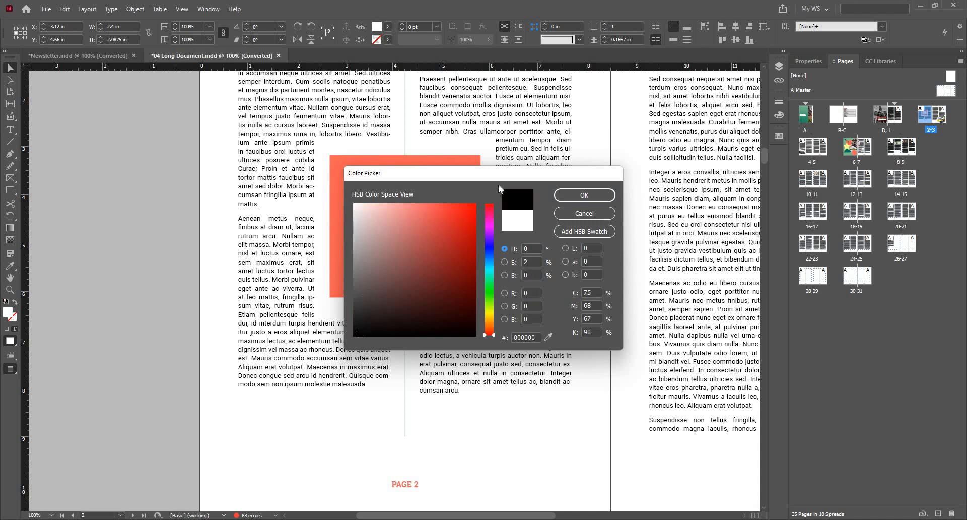
click(584, 195)
click(103, 113)
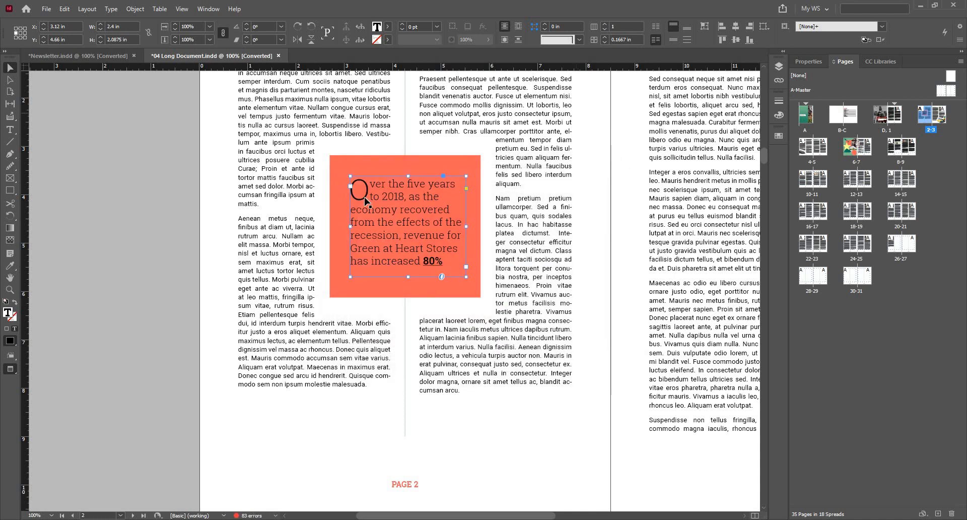
Move the pull-quote frame up over the first text column and turn off Ignore Text Wrap in its Text Frame Options.
drag(396, 206, 372, 208)
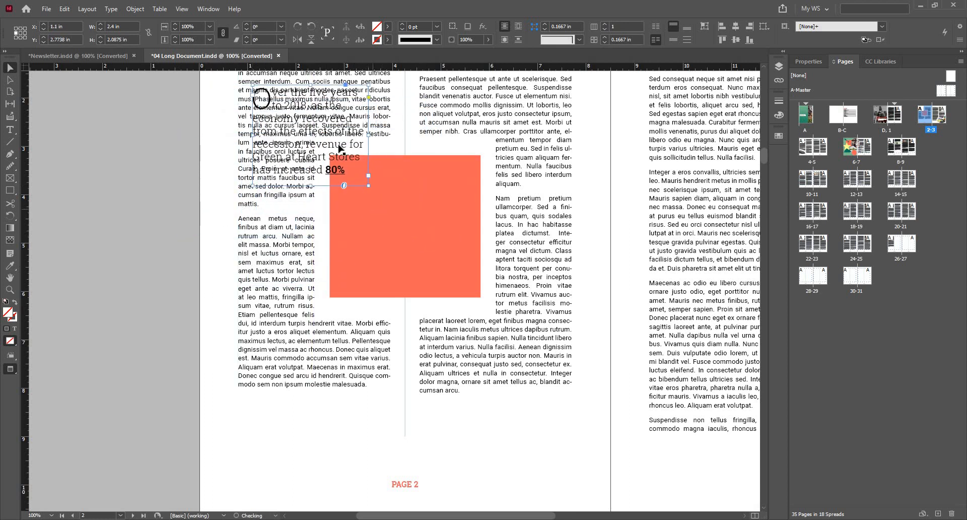
right_click(345, 301)
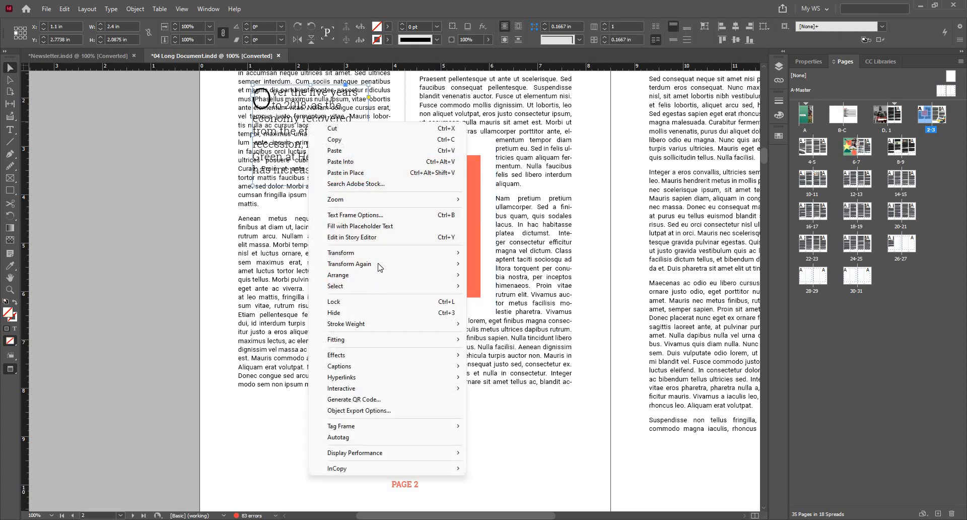
click(380, 216)
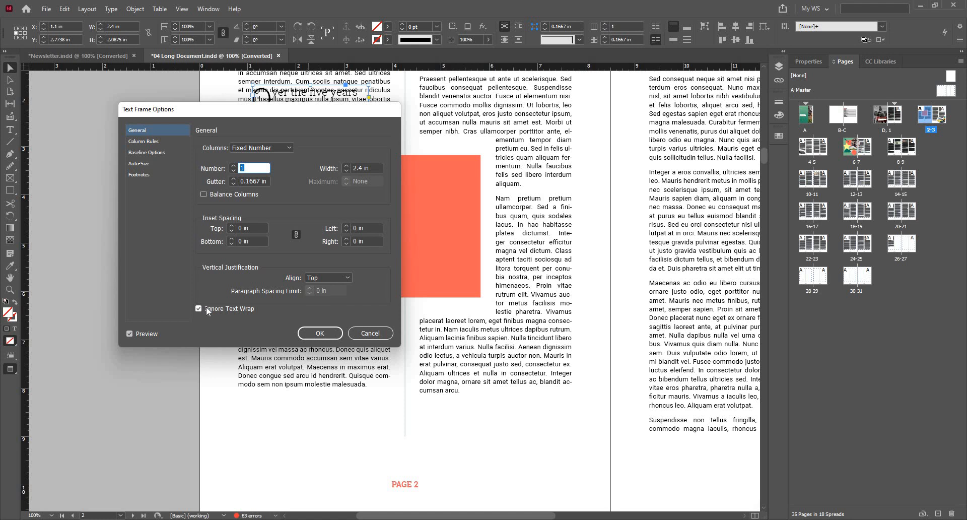
click(199, 308)
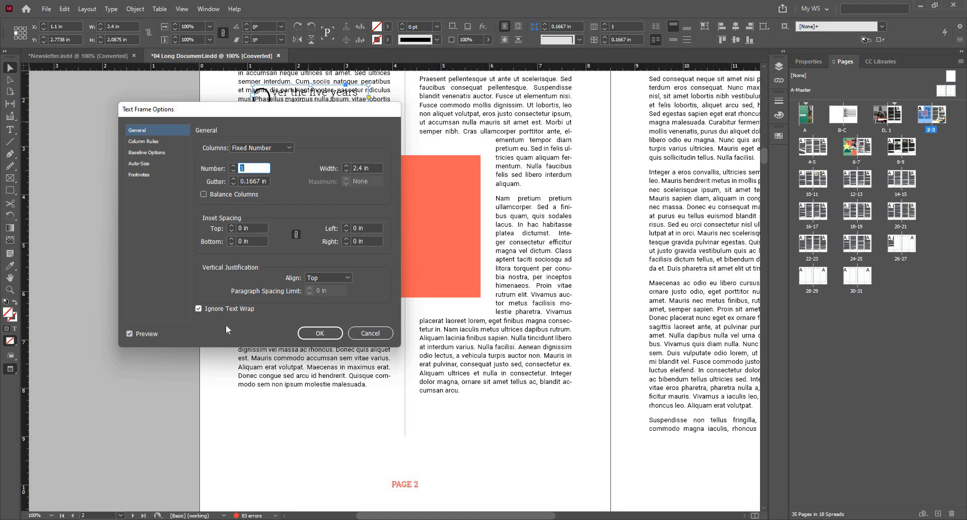
click(323, 334)
Move the pull-quote frame over the second column beside the orange box and review its Ignore Text Wrap setting without changing it.
drag(299, 142, 557, 201)
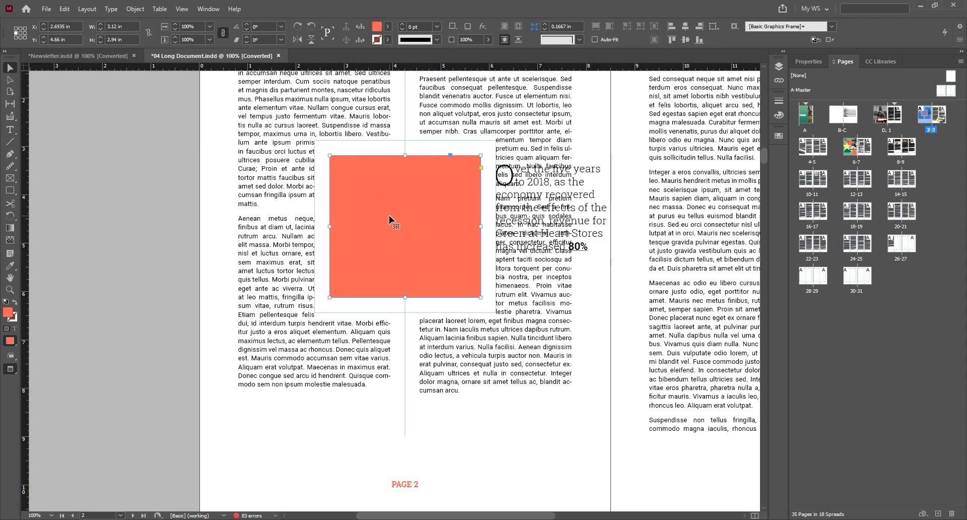
click(540, 195)
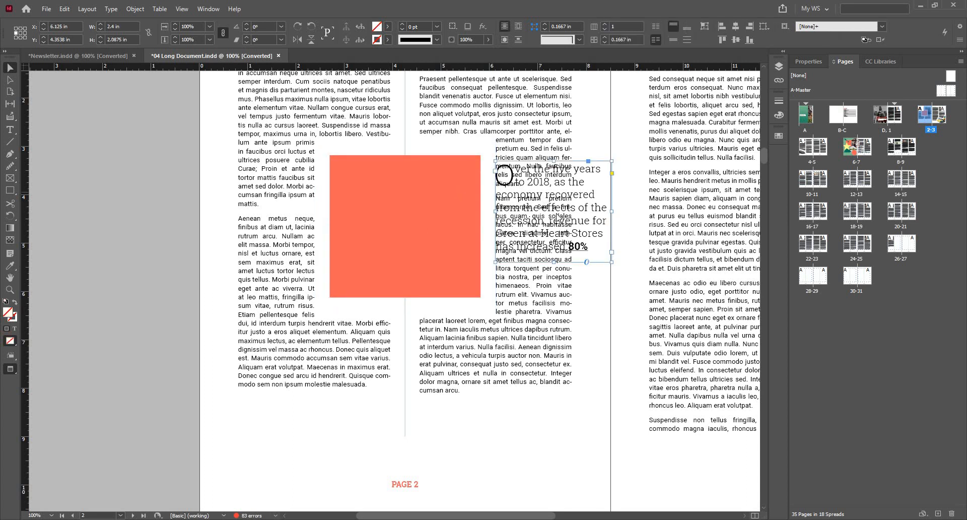
right_click(540, 195)
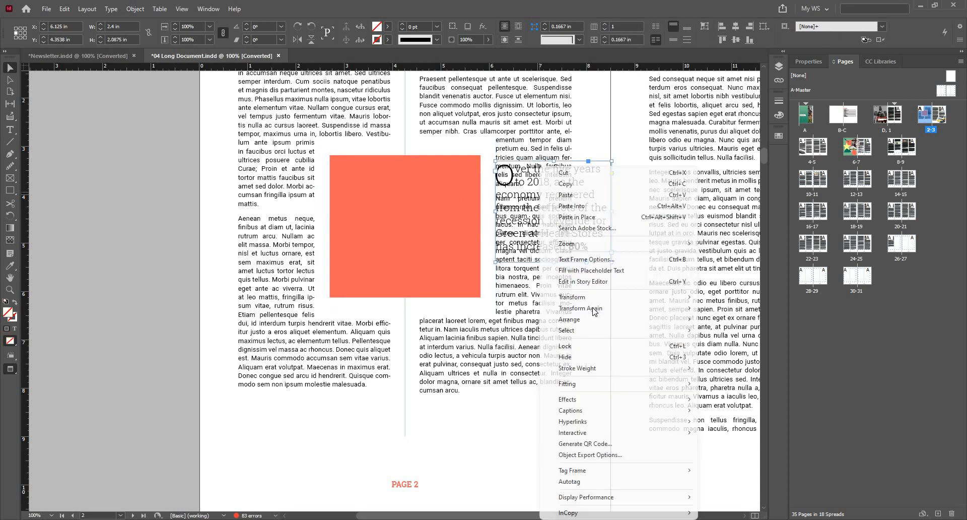
click(586, 259)
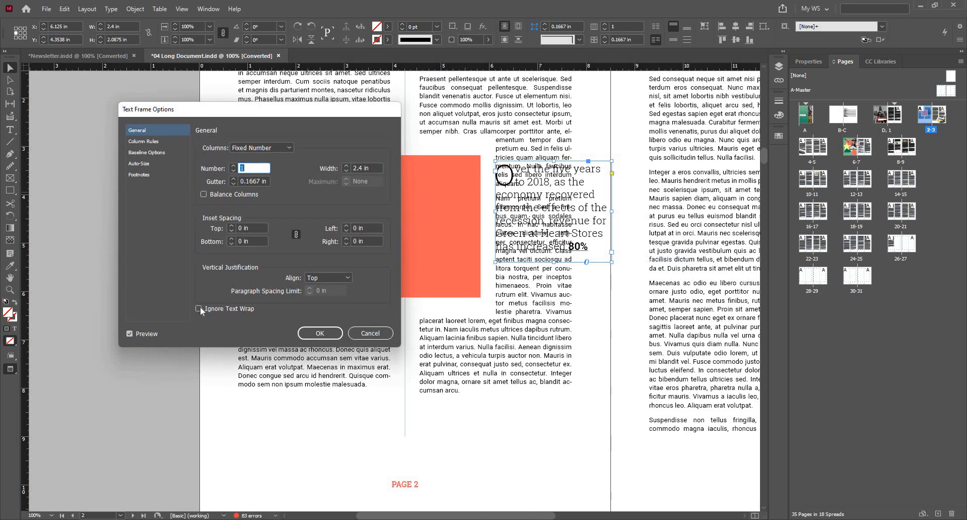
click(386, 333)
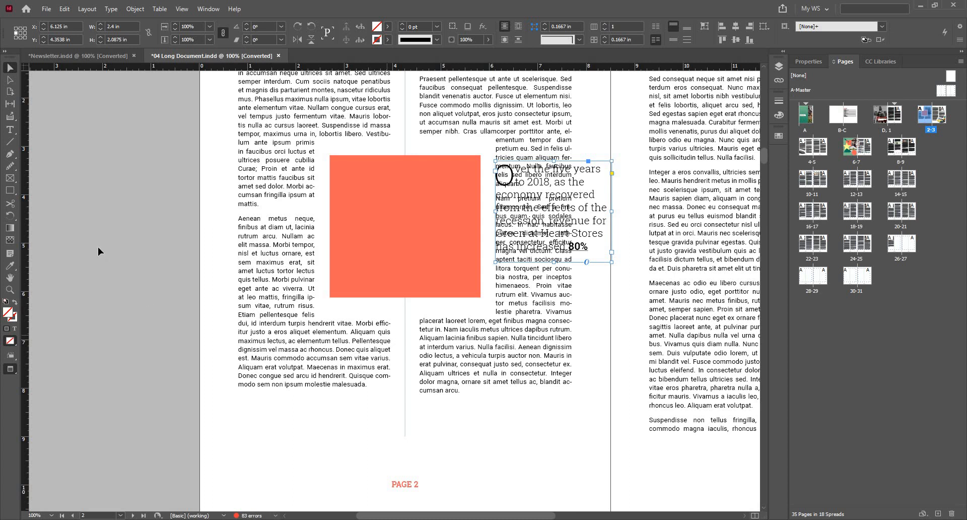
Enable Text Wrap Only Affects Text Beneath in the Composition preferences.
click(80, 172)
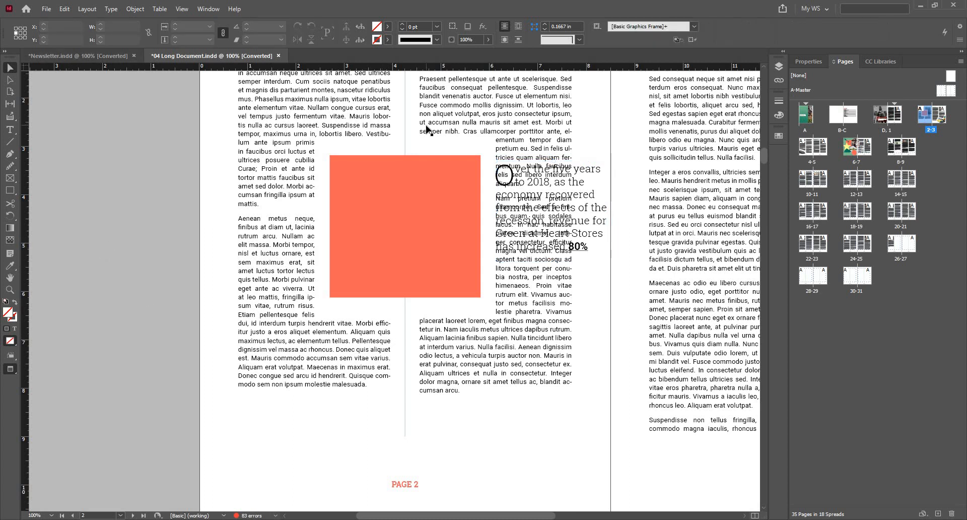
click(63, 9)
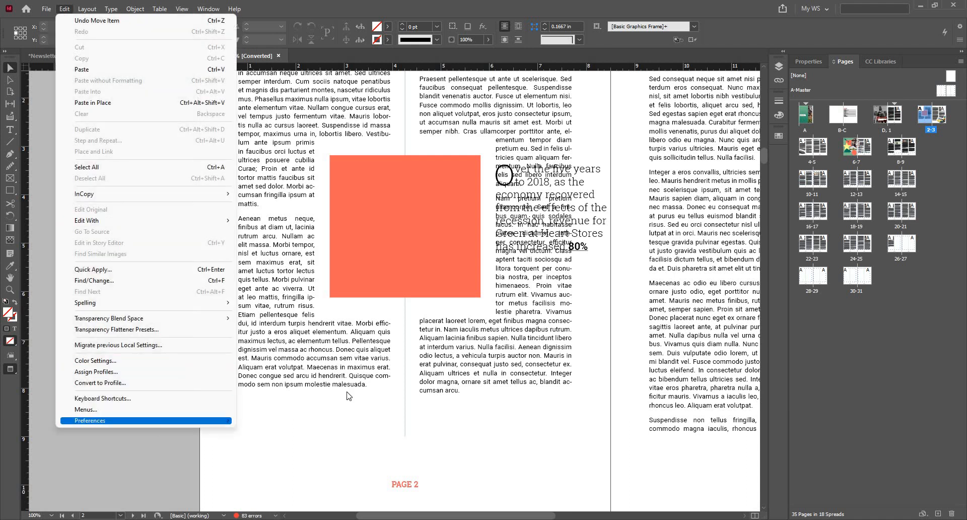
mouse_move(151, 420)
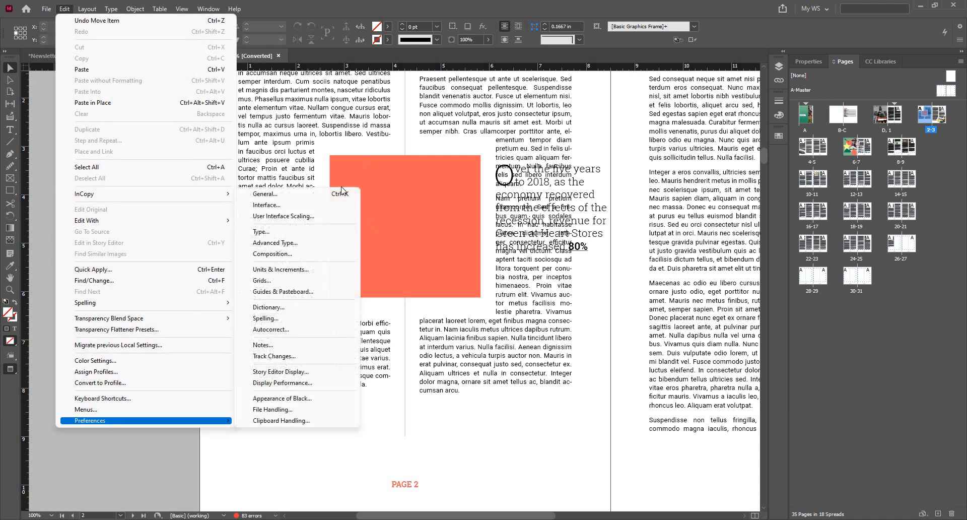
click(325, 254)
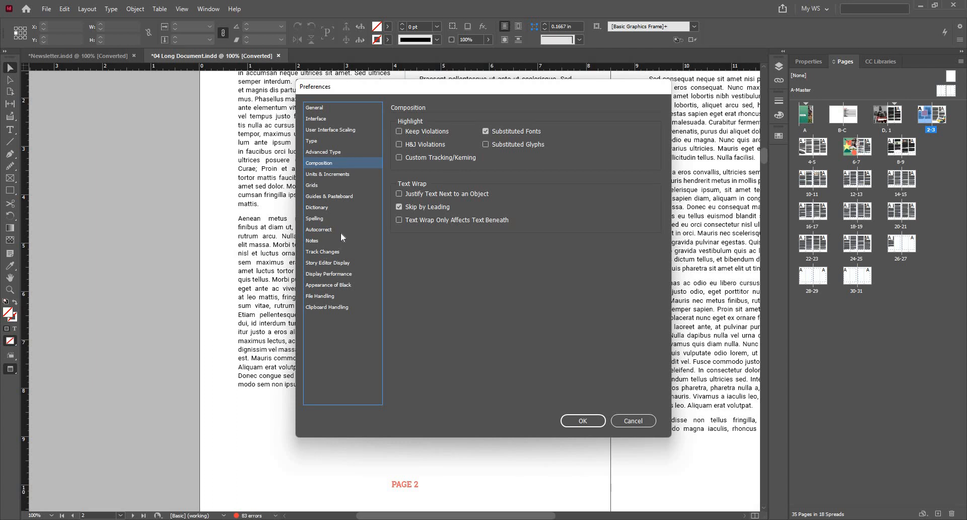
click(440, 220)
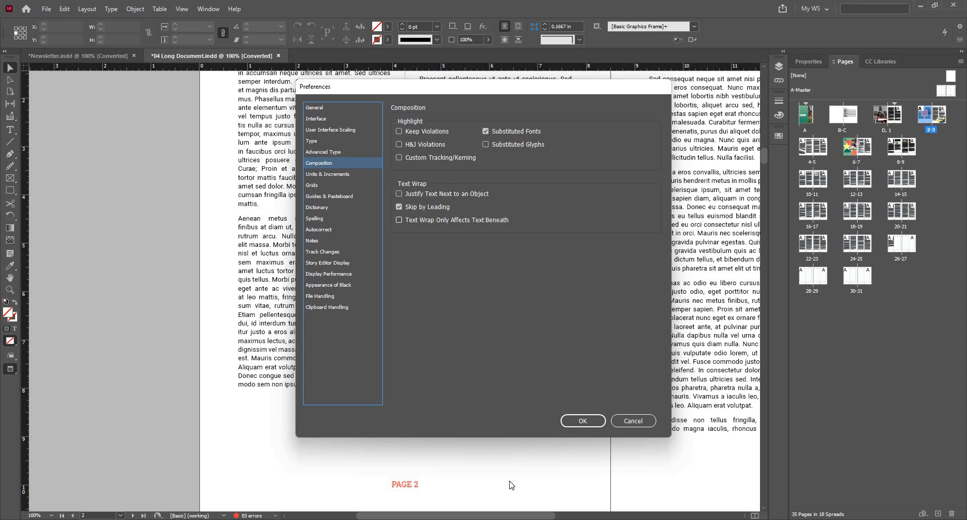
click(590, 424)
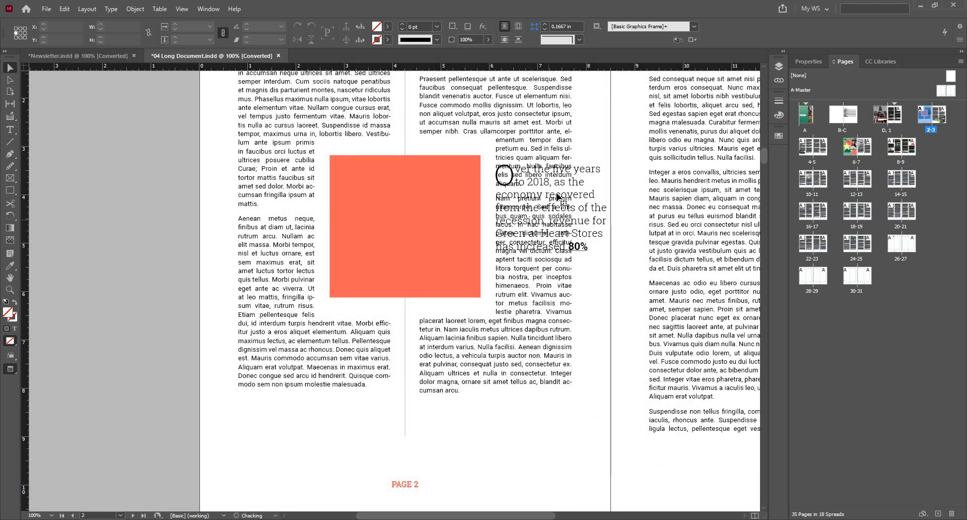
Move the pull-quote frame over the orange box and send it to the back of the stacking order.
drag(510, 195, 418, 225)
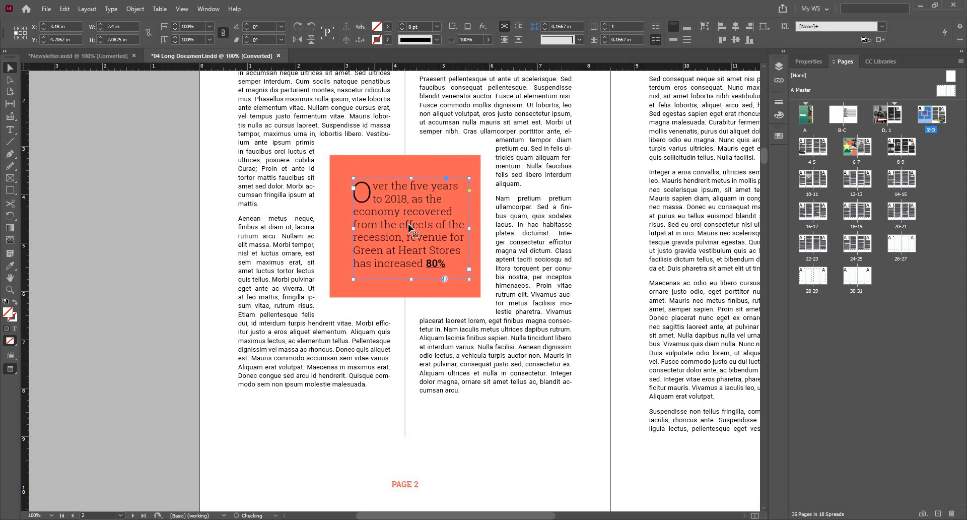
drag(409, 227, 498, 221)
right_click(498, 222)
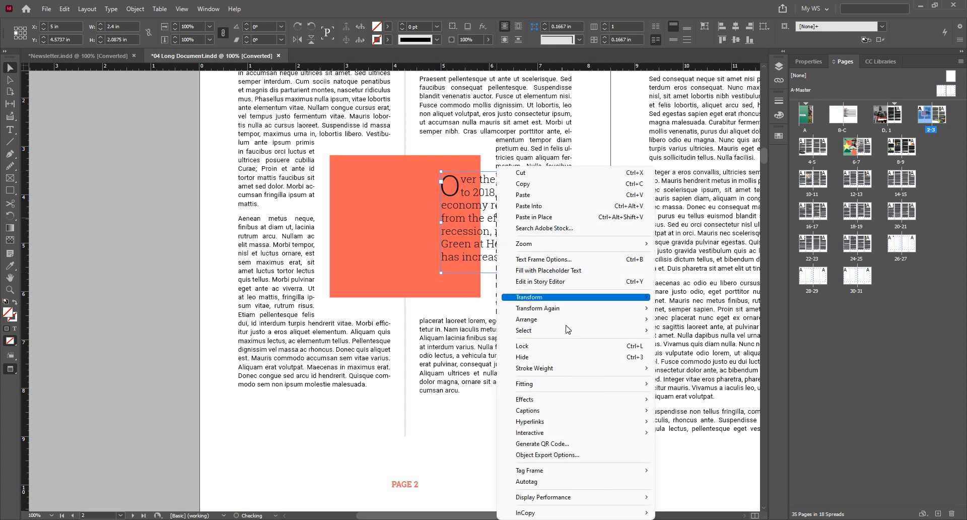
mouse_move(620, 320)
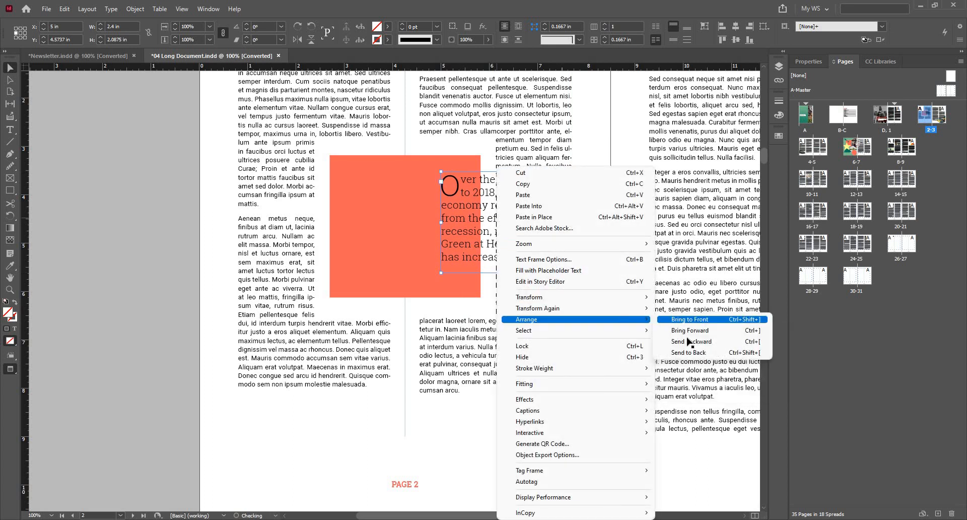
click(690, 352)
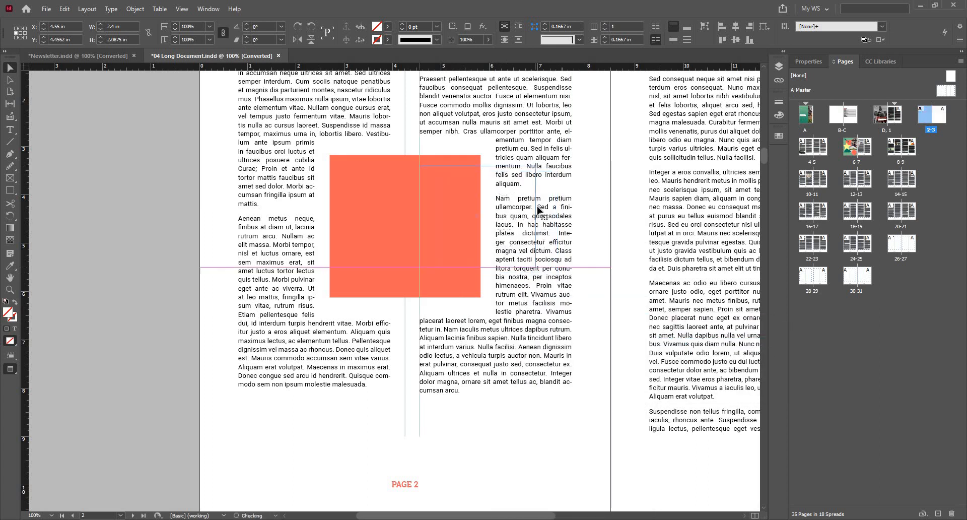
drag(552, 236, 604, 258)
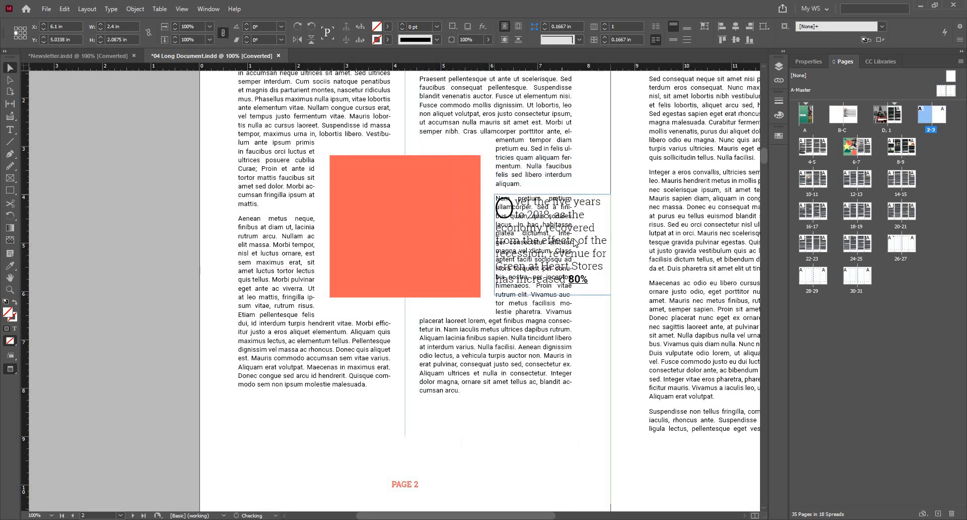
Bring the pull-quote frame in front of the orange box again and place it centered on the box.
right_click(574, 242)
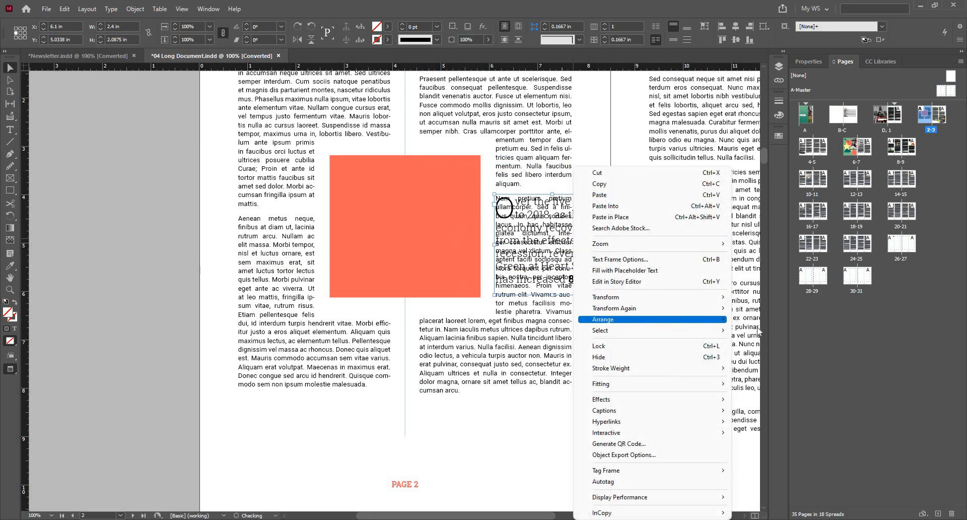
mouse_move(662, 321)
drag(540, 244, 395, 219)
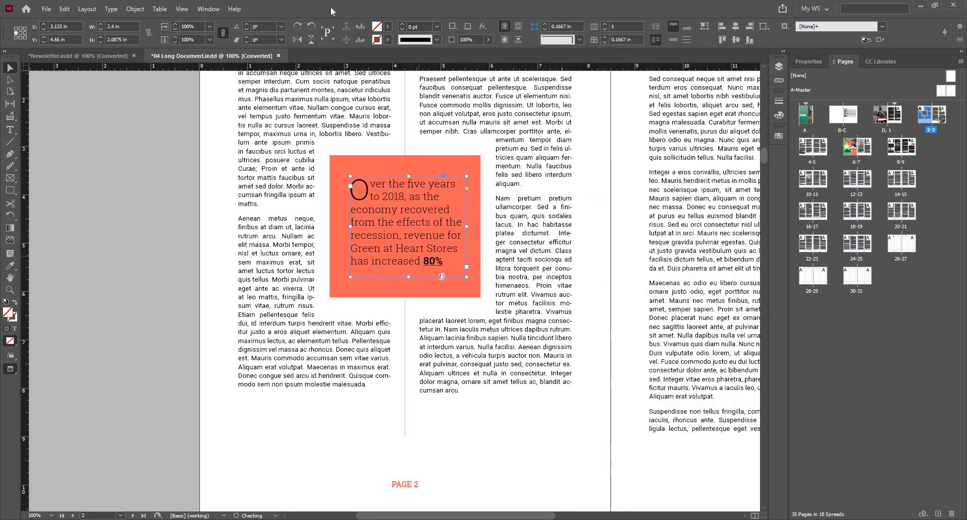
click(156, 161)
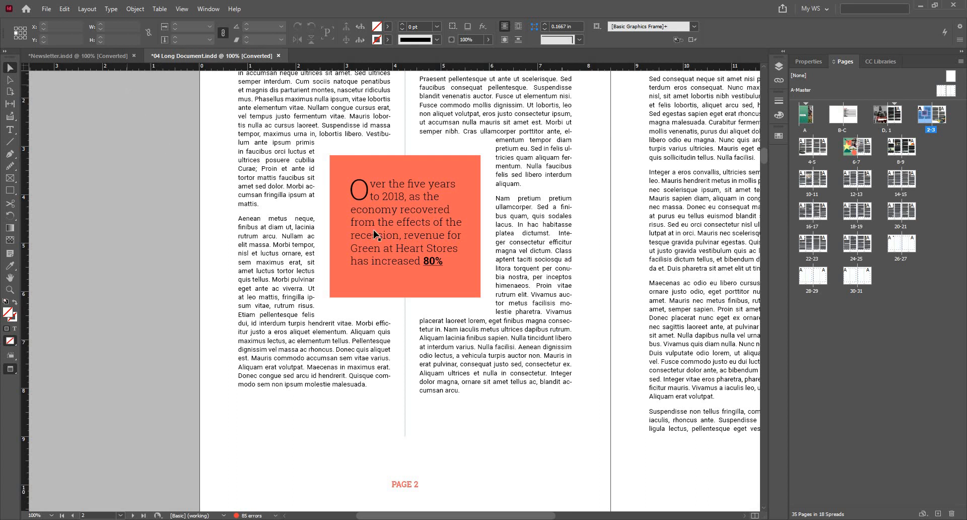
Draw a text frame about 3.12 by 1.42 in beside the page 2 footer and show its character settings.
scroll(486, 352, down, 3)
click(12, 133)
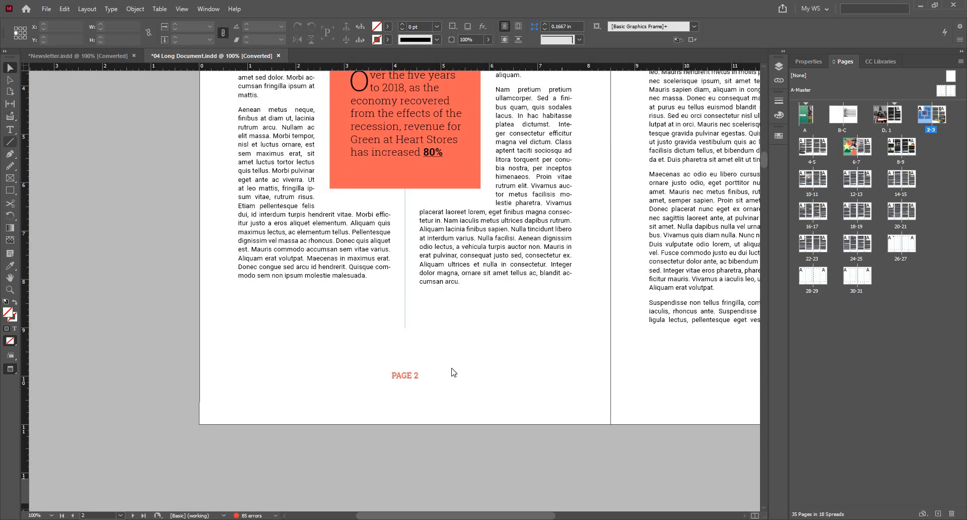
drag(461, 361, 590, 403)
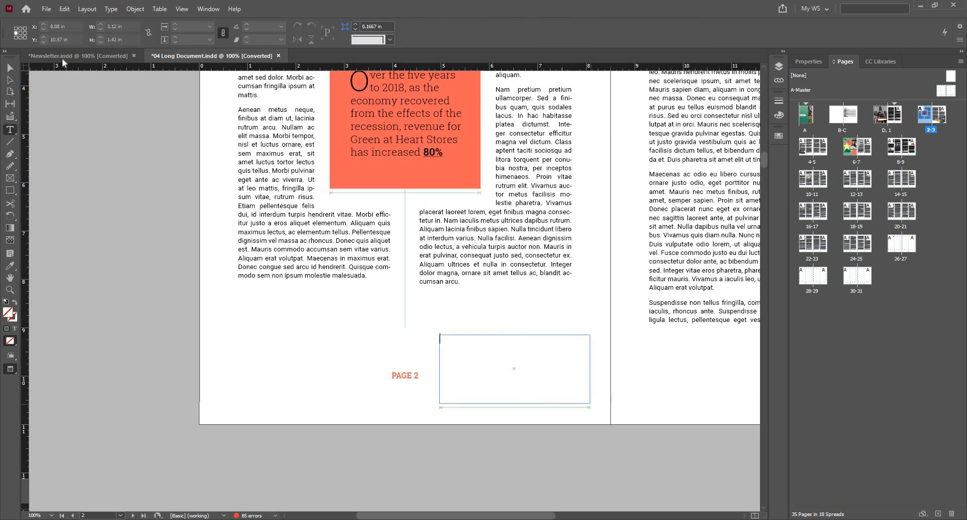
click(17, 26)
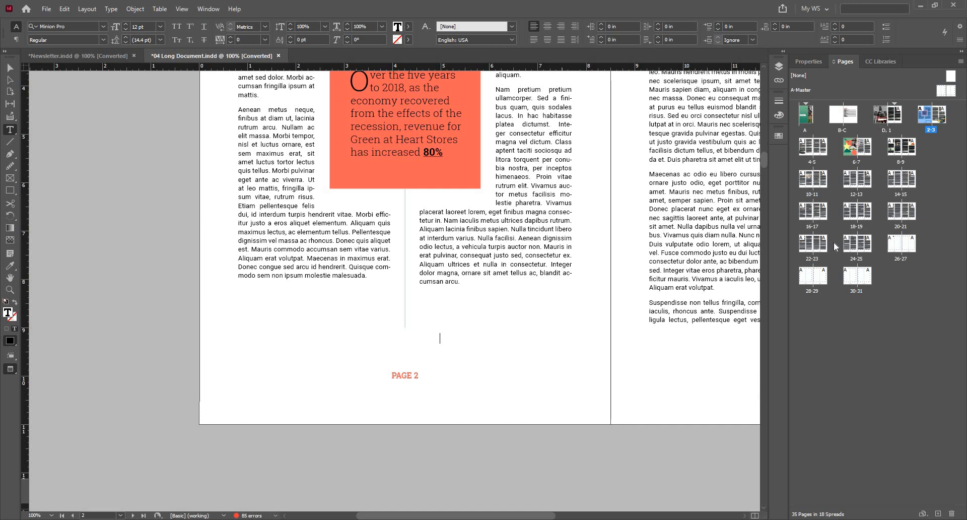
Close both 04 Long Document.indd and Newsletter.indd without saving their changes.
right_click(375, 55)
click(419, 84)
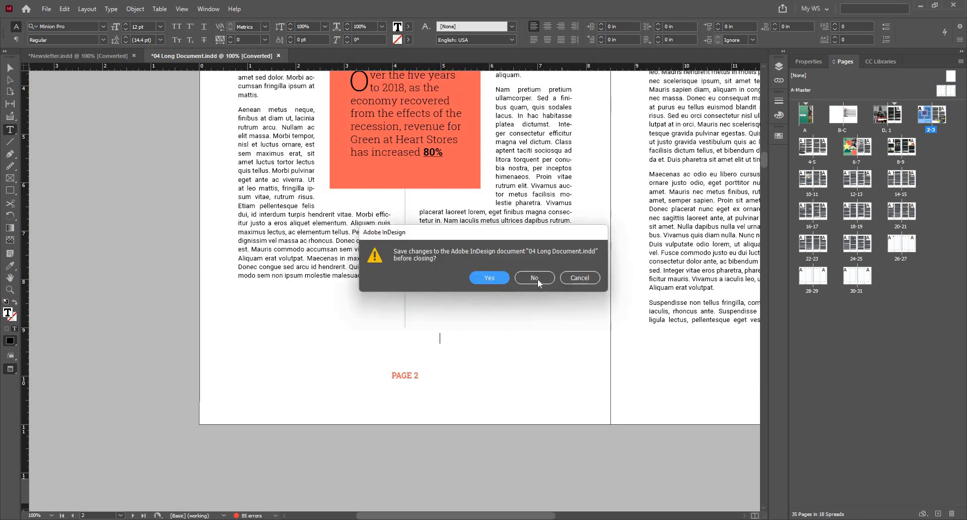
click(535, 280)
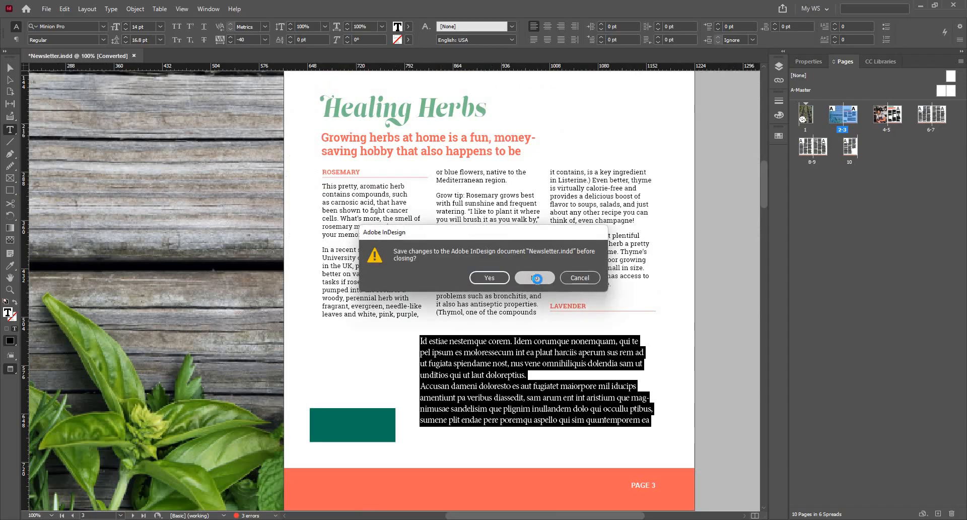
click(522, 278)
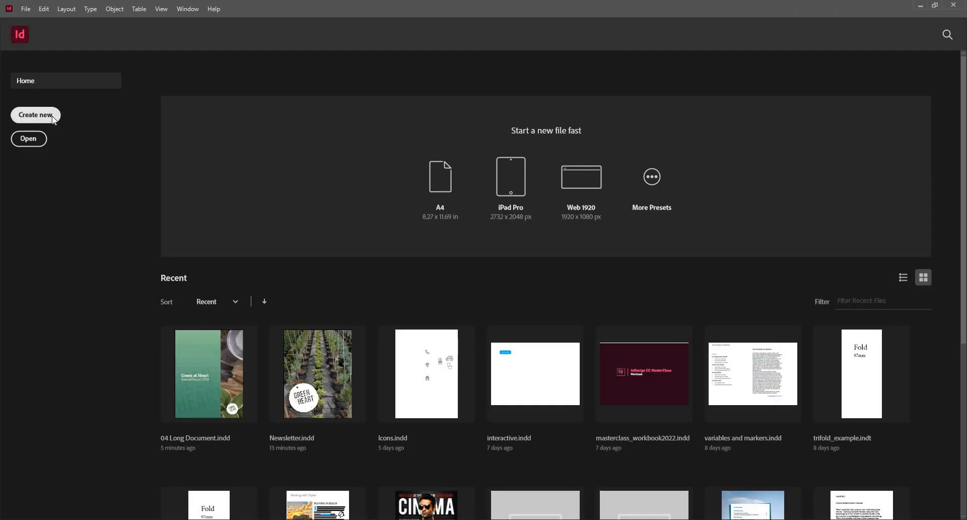
click(35, 115)
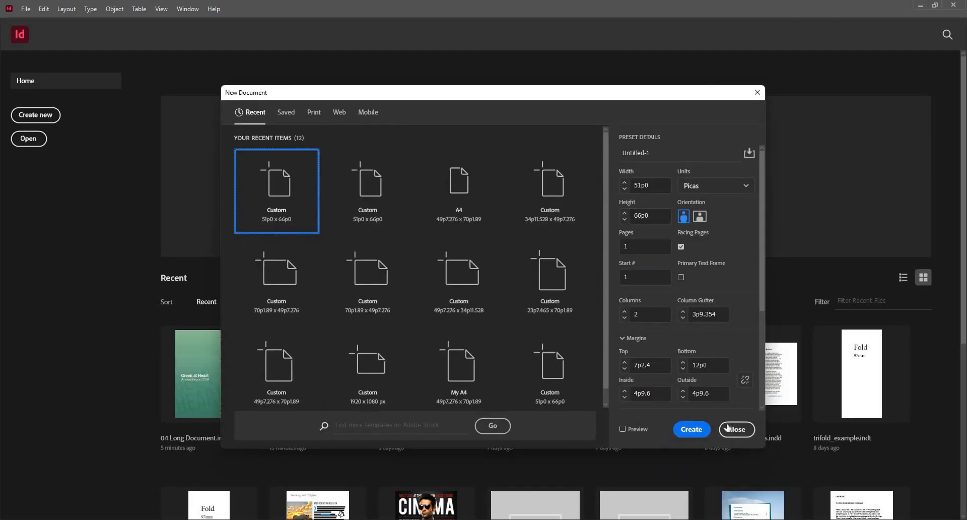
key(Escape)
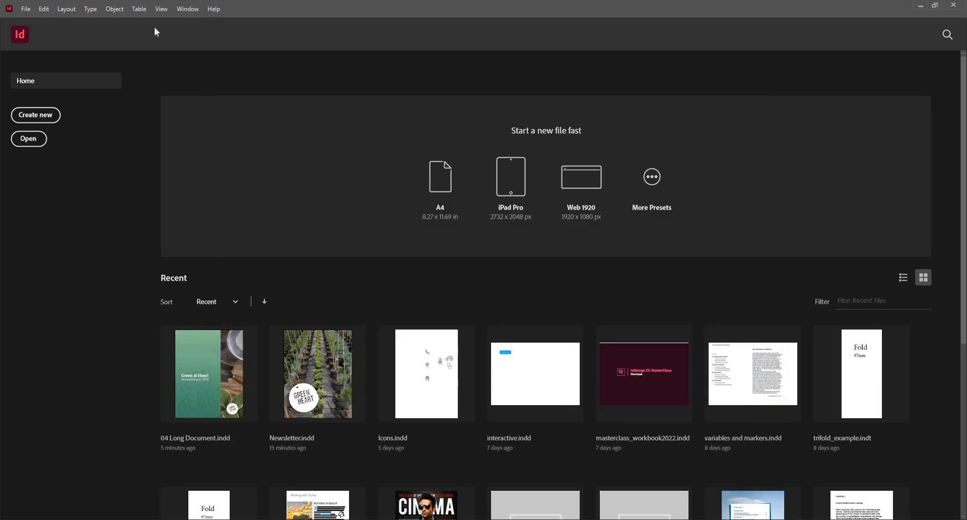
click(88, 11)
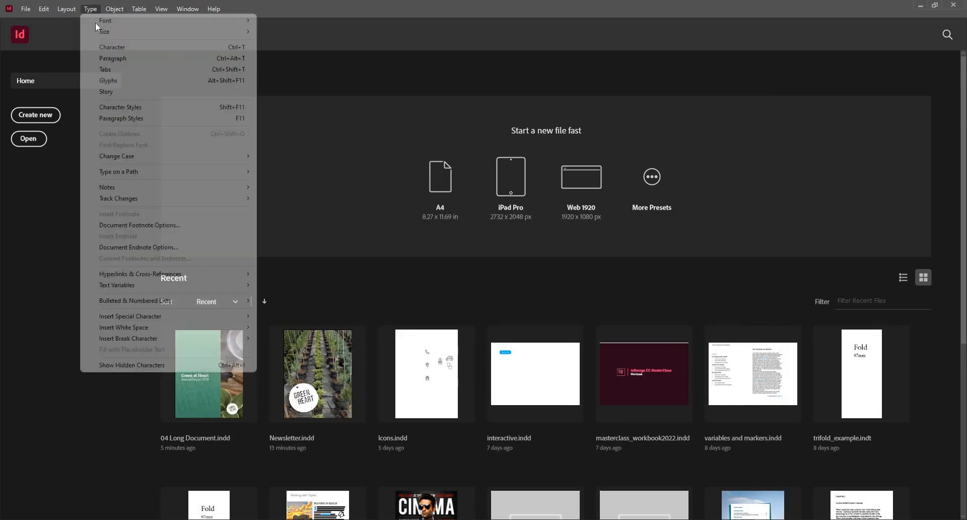
mouse_move(132, 25)
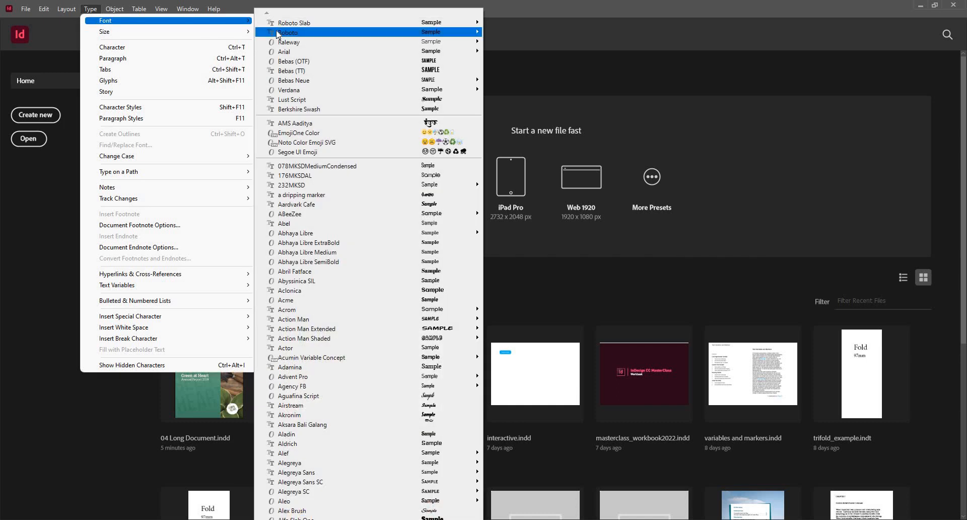
click(186, 9)
click(187, 9)
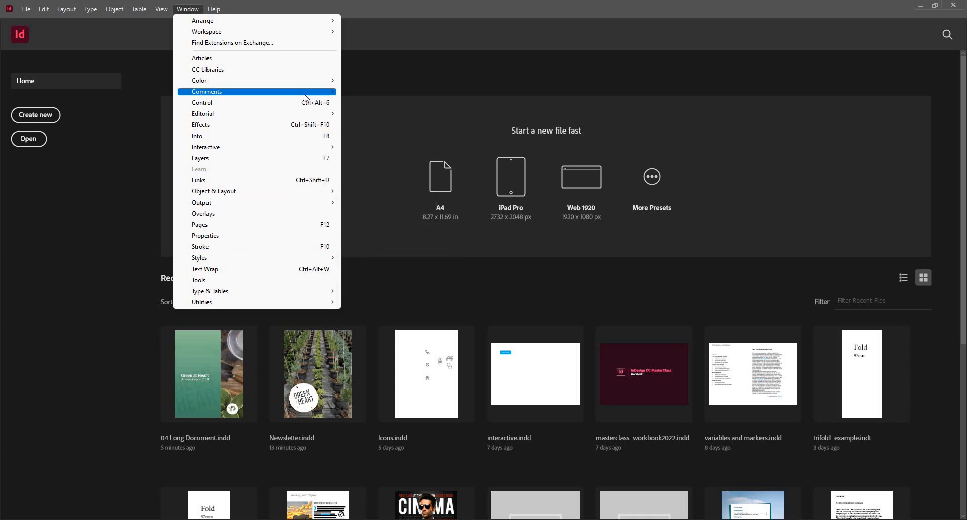
mouse_move(305, 89)
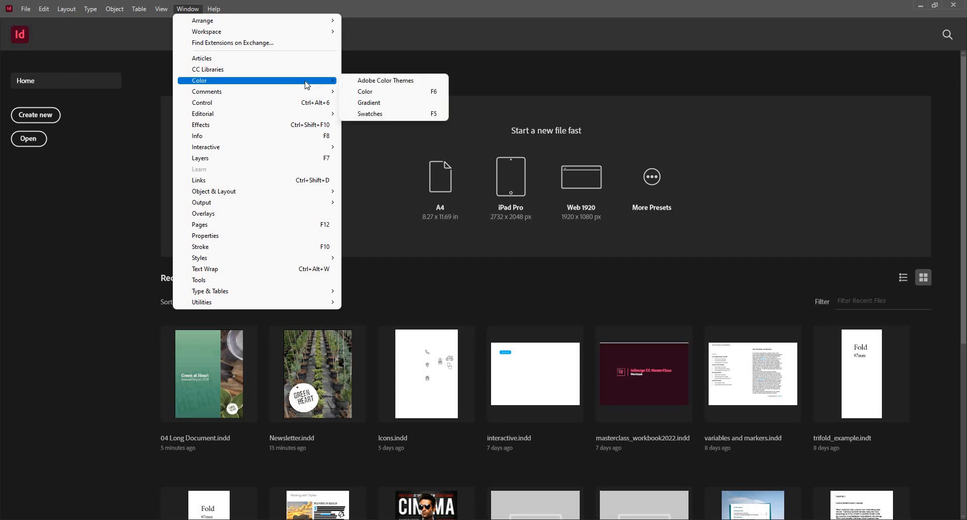
click(411, 14)
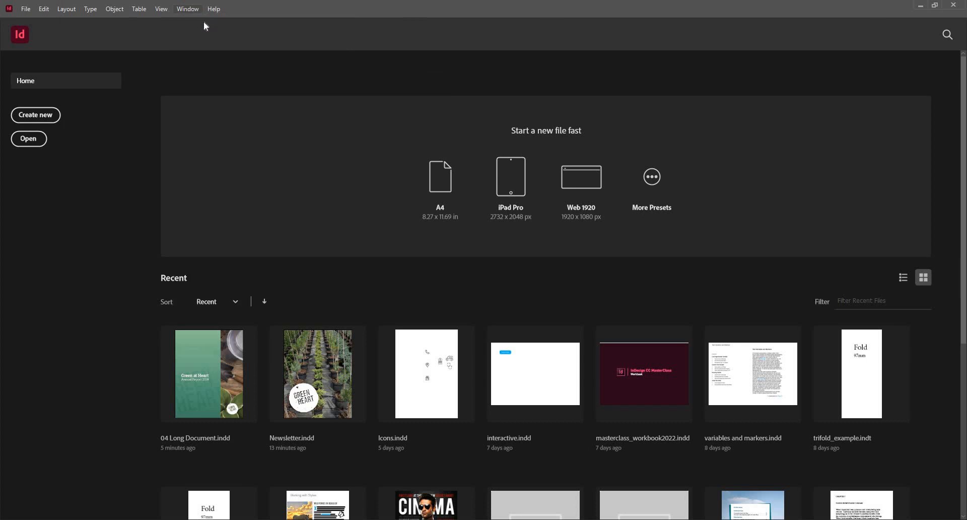
Switch to the Essentials workspace while no document is open.
click(186, 6)
mouse_move(187, 6)
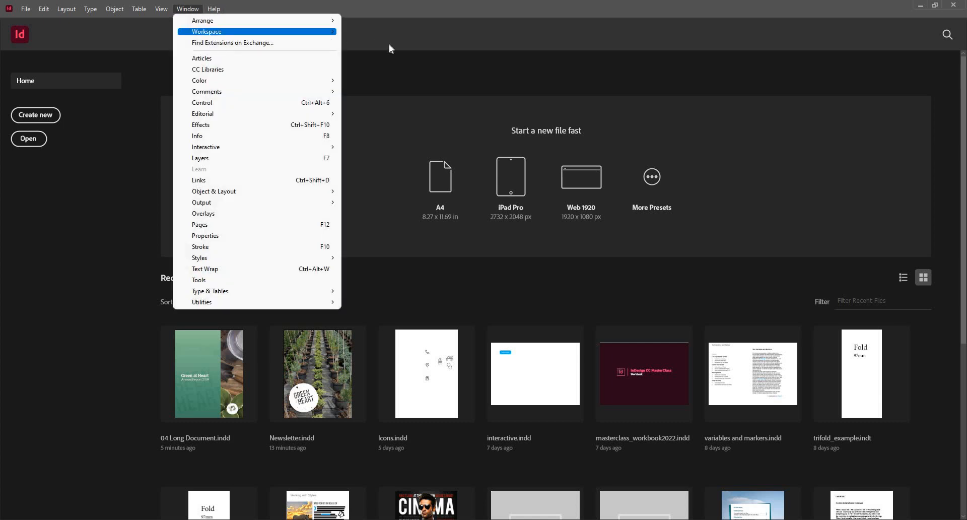
mouse_move(261, 31)
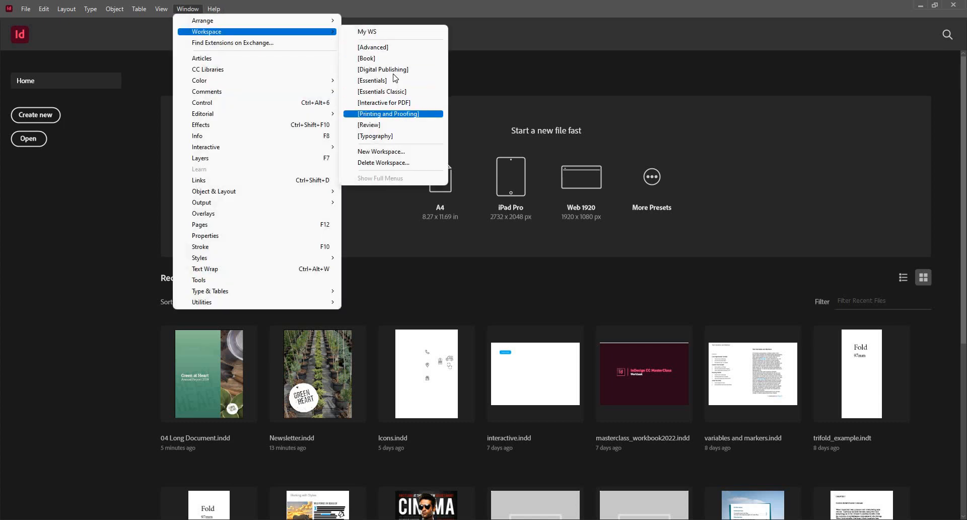
click(395, 82)
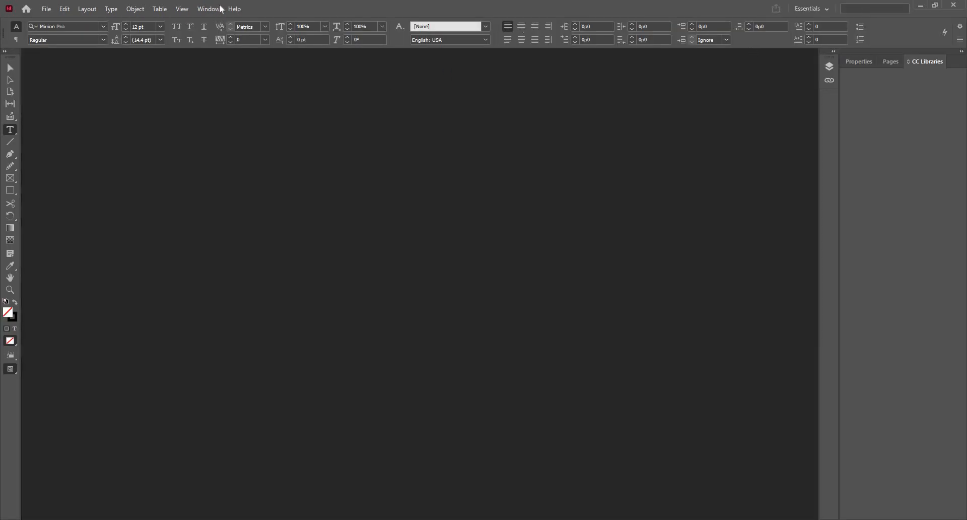
With no document open, set the default type to Arial Black at 10 pt.
click(93, 33)
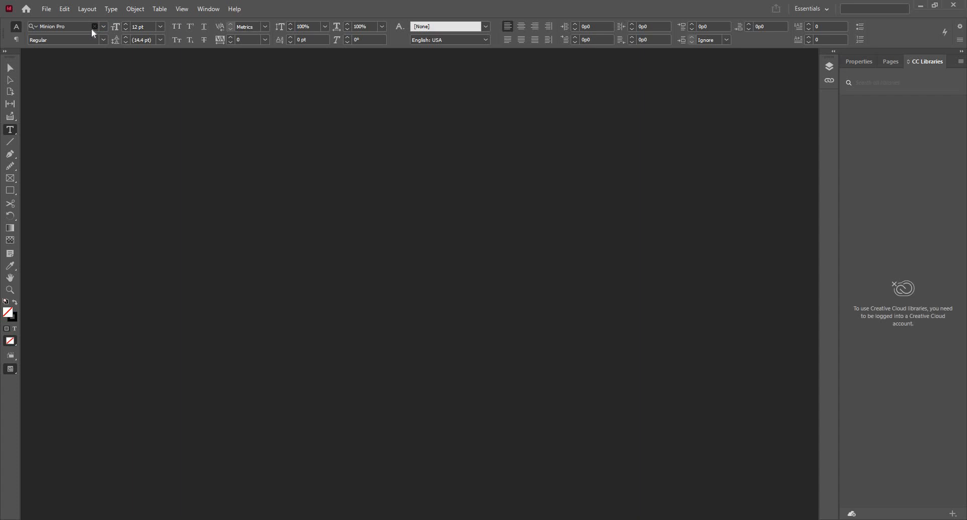
key(a)
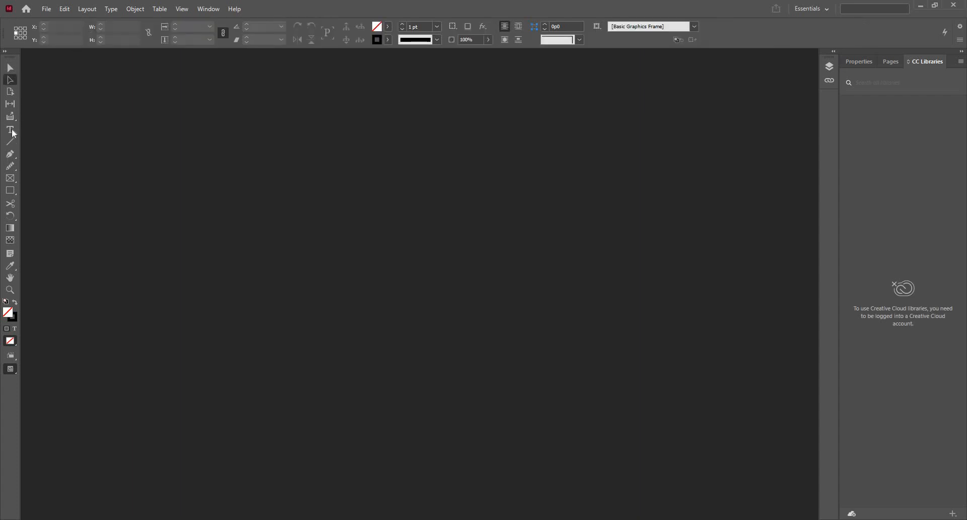
click(11, 130)
click(69, 28)
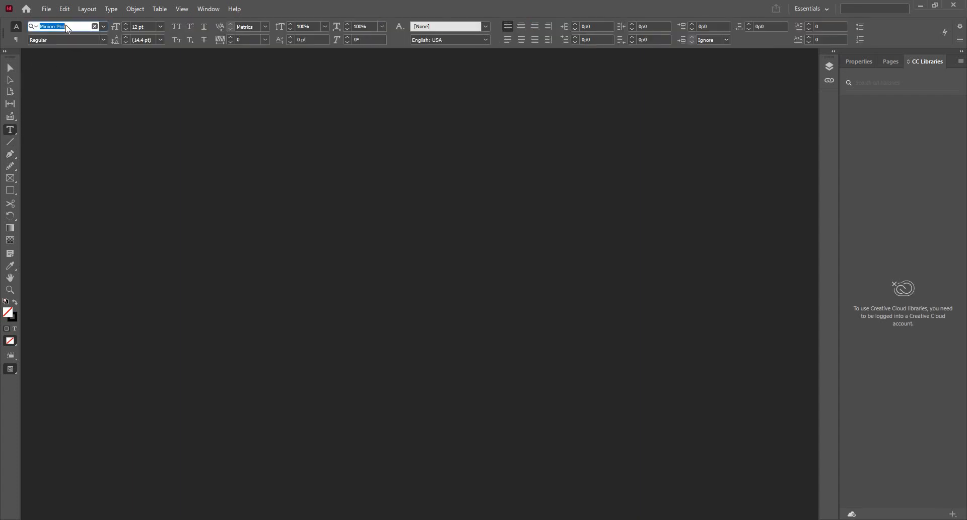
text(ar)
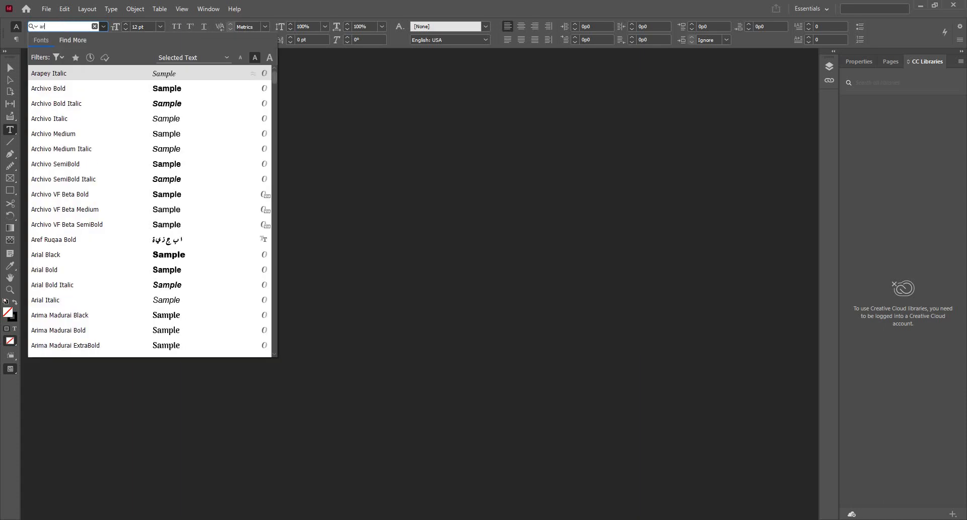
text(ia)
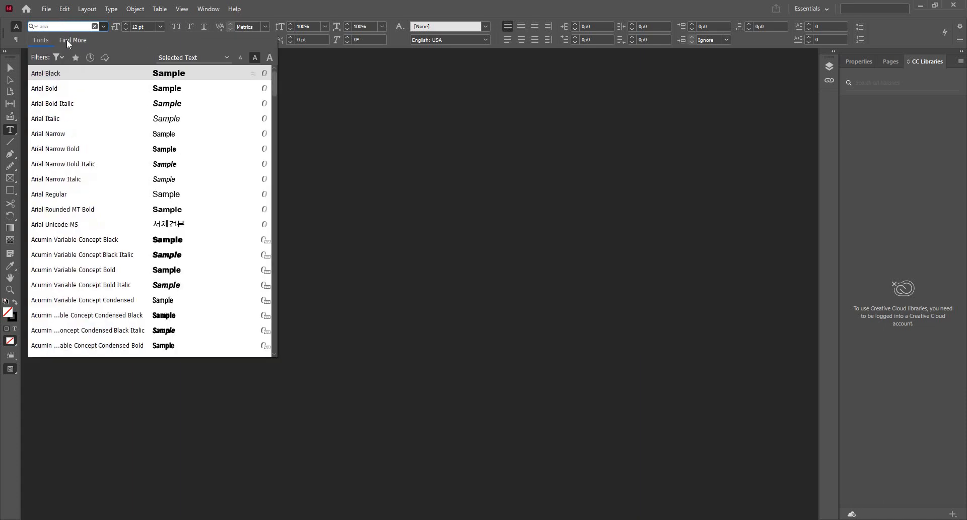
text(l)
click(75, 80)
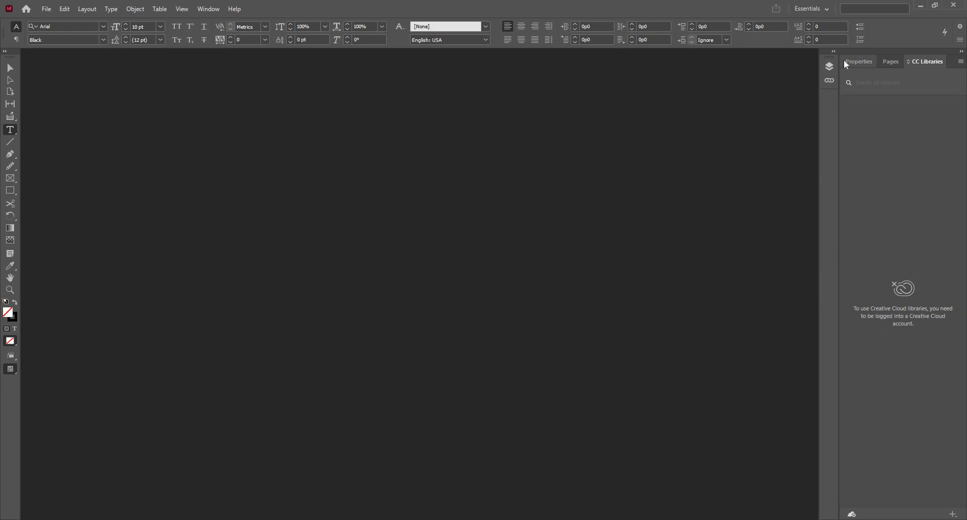
click(161, 39)
click(365, 4)
Show the application's default color swatches while no document is open.
click(208, 9)
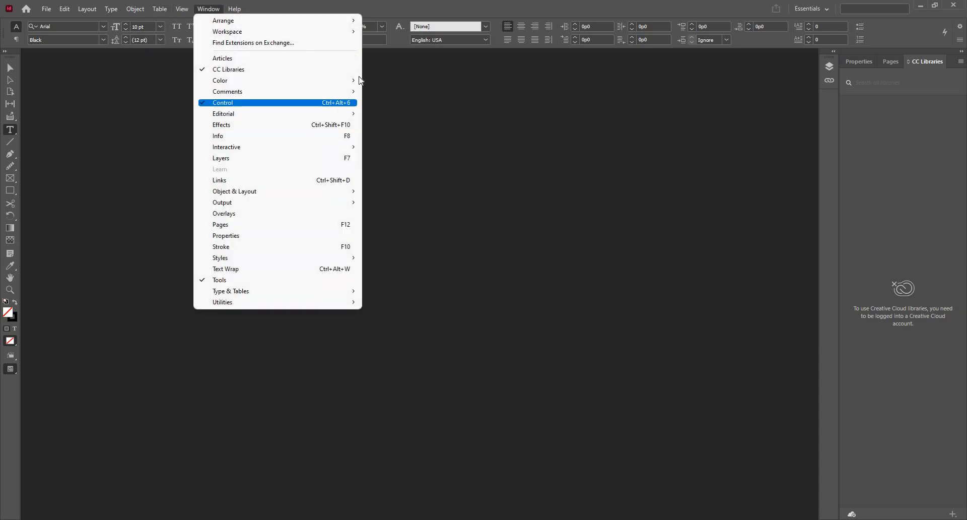
mouse_move(361, 80)
click(418, 114)
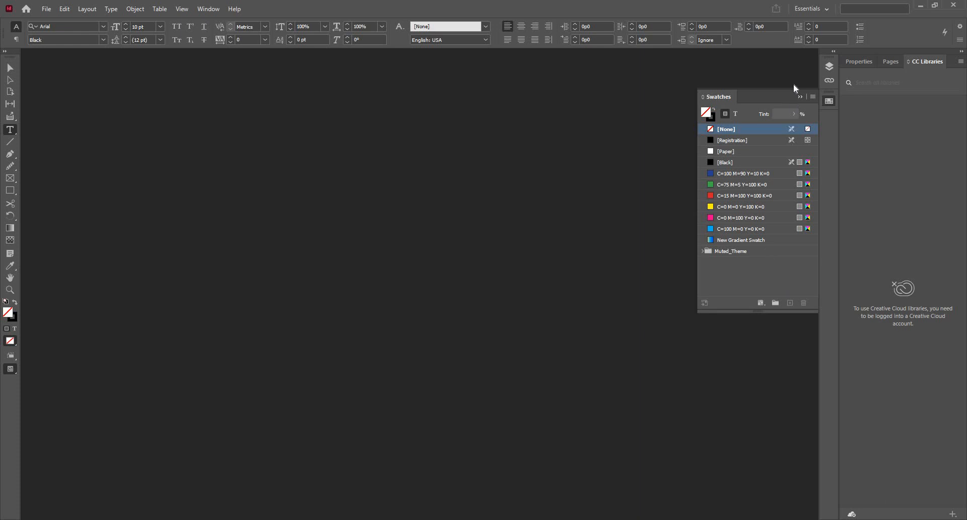
Start a new process color swatch, switching its color mode to RGB and back to CMYK.
click(813, 96)
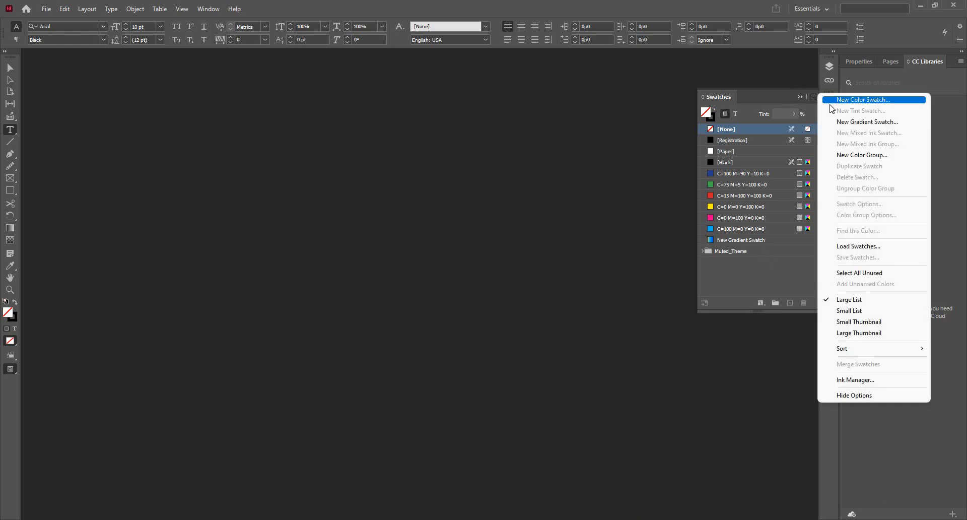
click(831, 103)
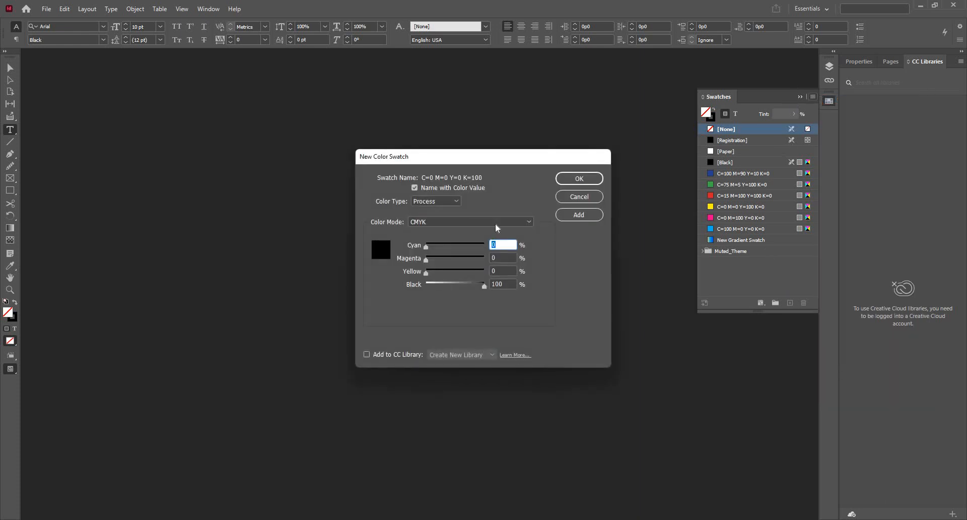
click(493, 222)
click(427, 243)
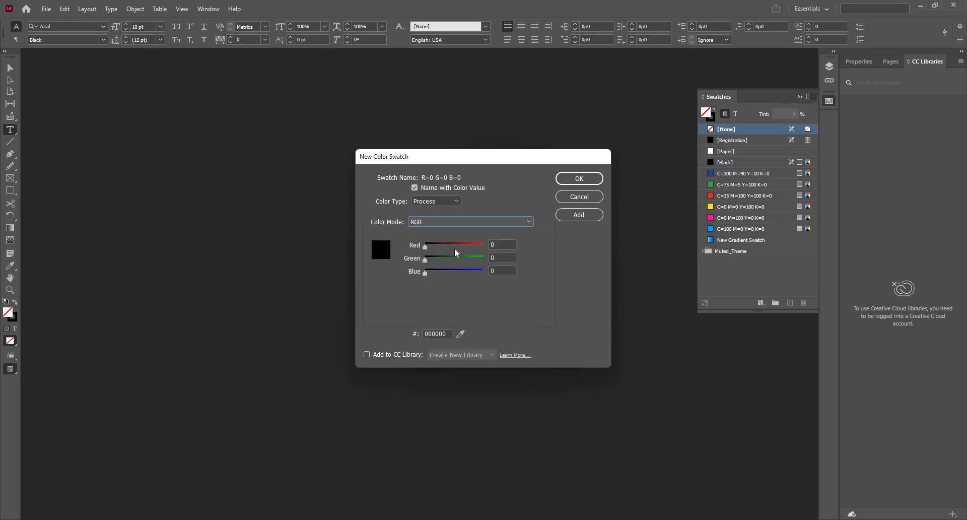
text(255)
drag(455, 253, 404, 250)
click(466, 224)
scroll(457, 276, up, 2)
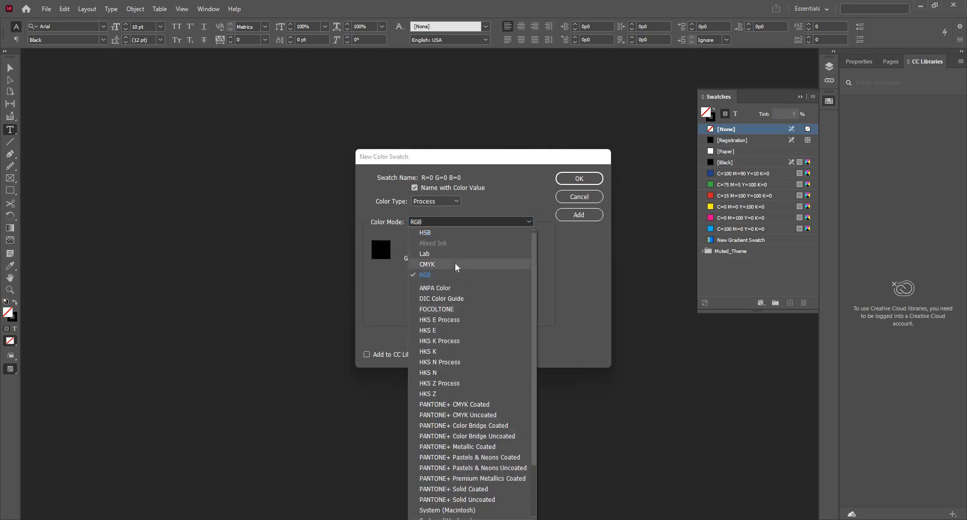
click(457, 264)
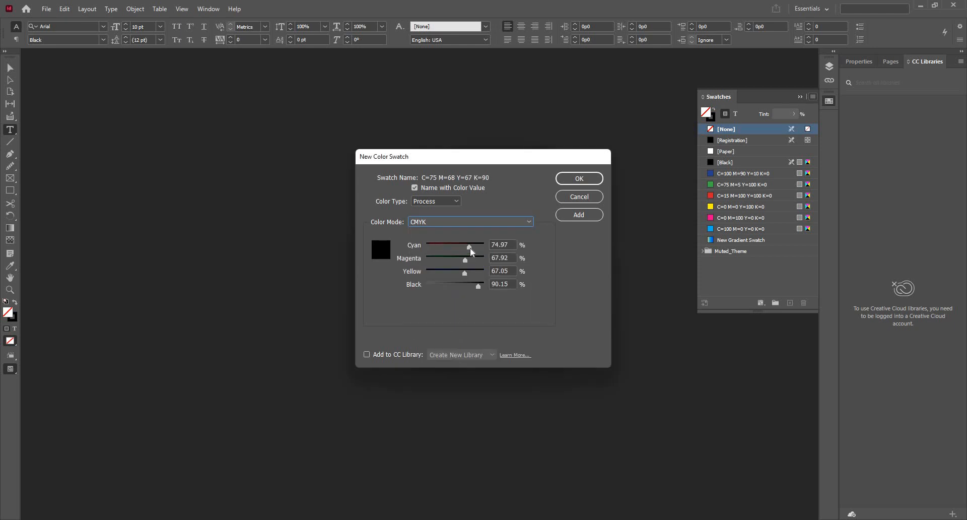
Mix the swatch from cyan 52, magenta 100, yellow 67.05 and black 0, and add it to the default swatches.
drag(469, 246, 456, 247)
drag(477, 286, 416, 294)
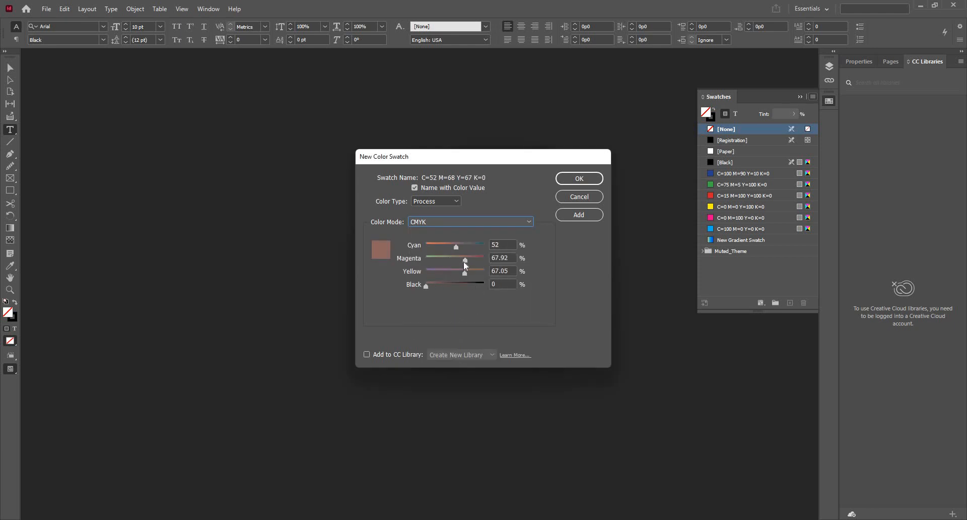
drag(503, 261, 348, 226)
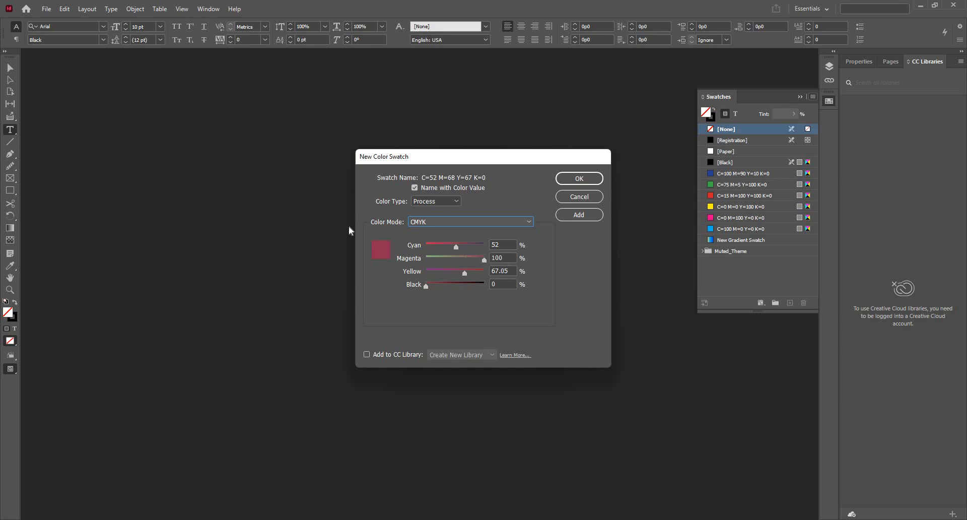
click(574, 180)
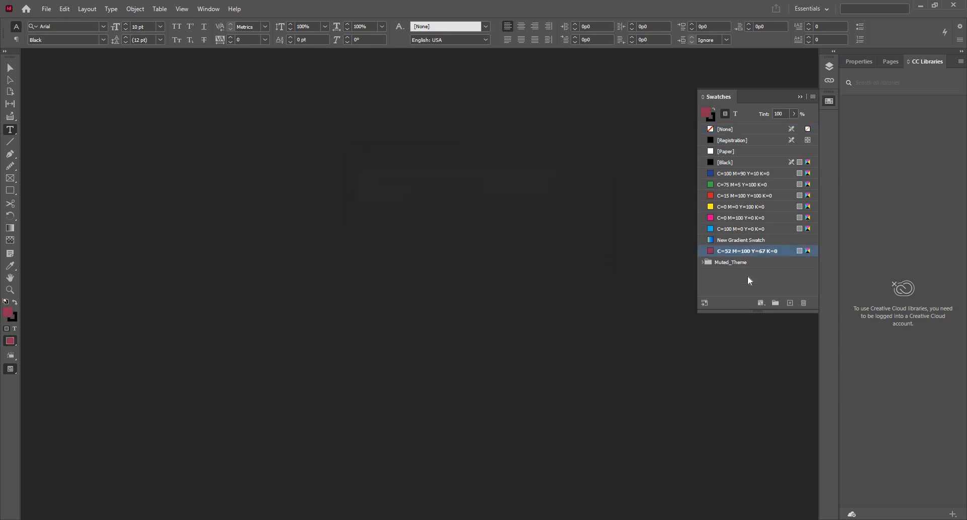
Create a new document from the first recent Custom preset, 51p0 x 66p0.
click(61, 9)
click(46, 9)
mouse_move(109, 23)
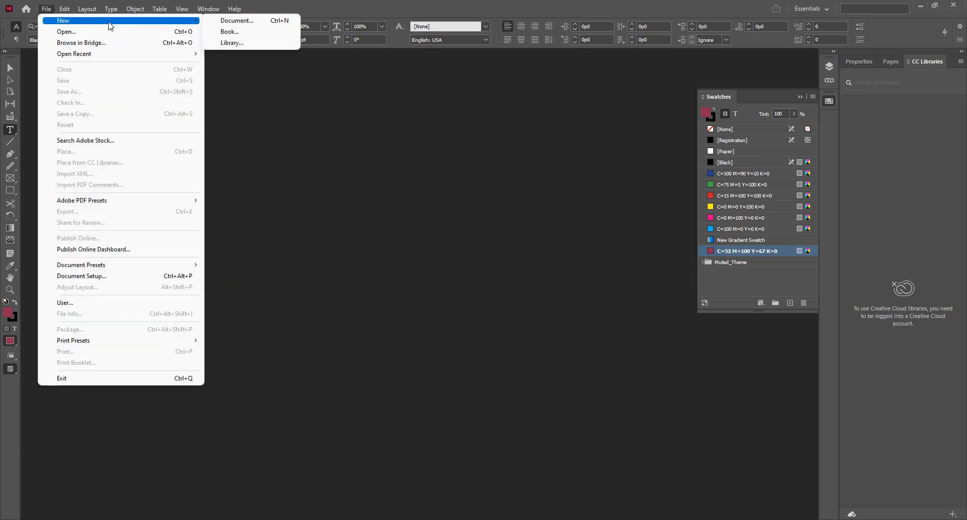
click(237, 21)
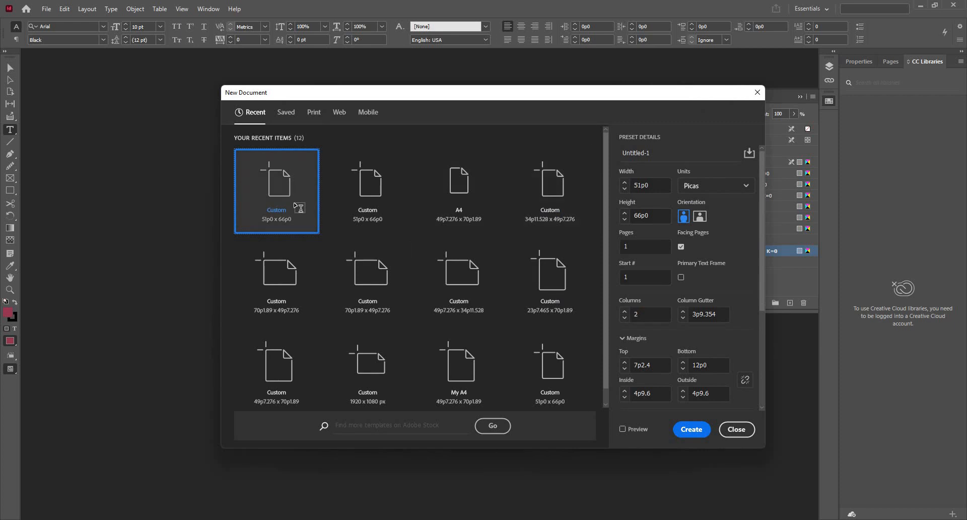
double_click(295, 205)
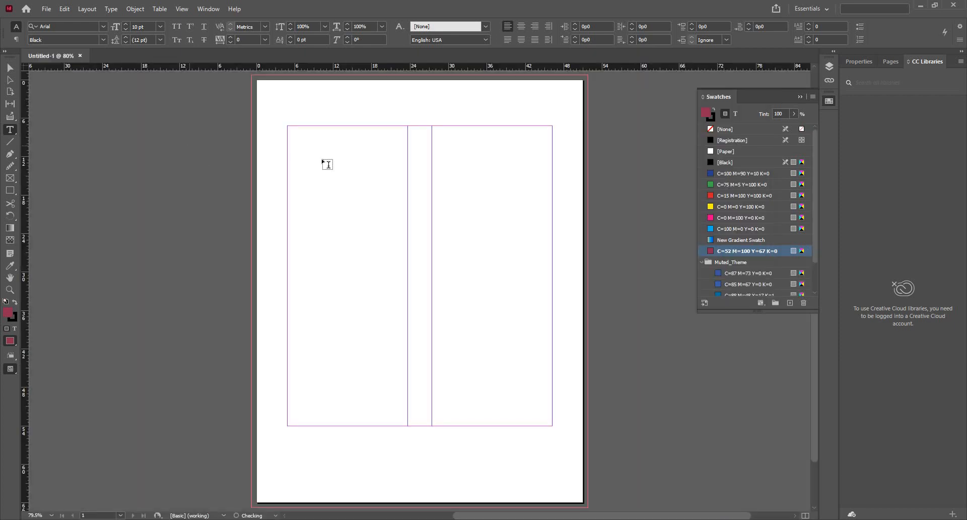
Draw a text frame about 30p1 by 7p10 across the upper columns, enter "gnfgfnfgnf" and collapse the swatches.
drag(319, 150, 507, 194)
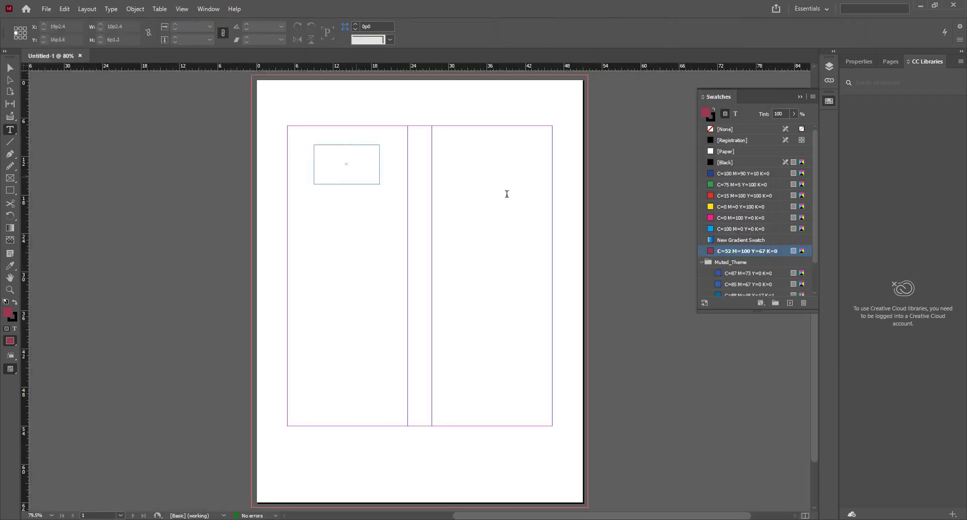
text(gnfgfnfgnf)
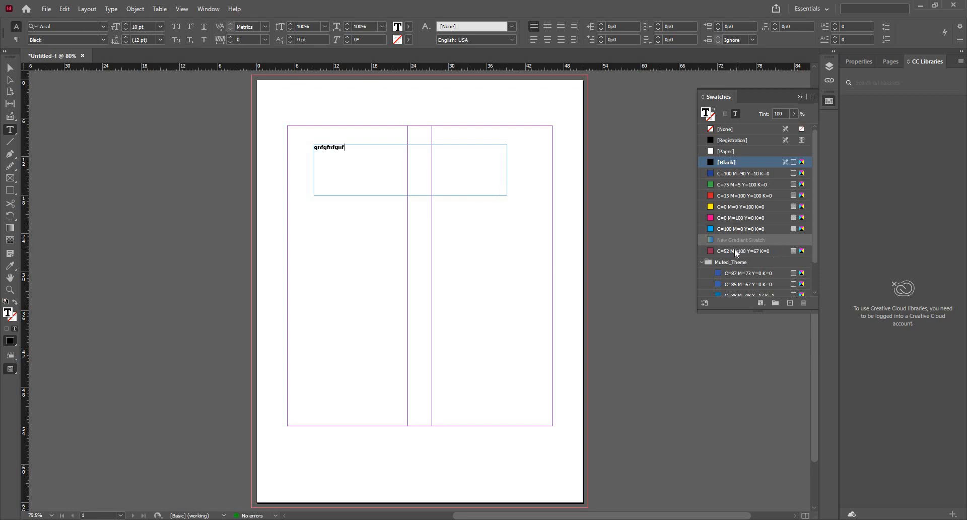
click(799, 96)
Review the text frame's object, character and paragraph options, and close the untitled document without saving it.
click(12, 67)
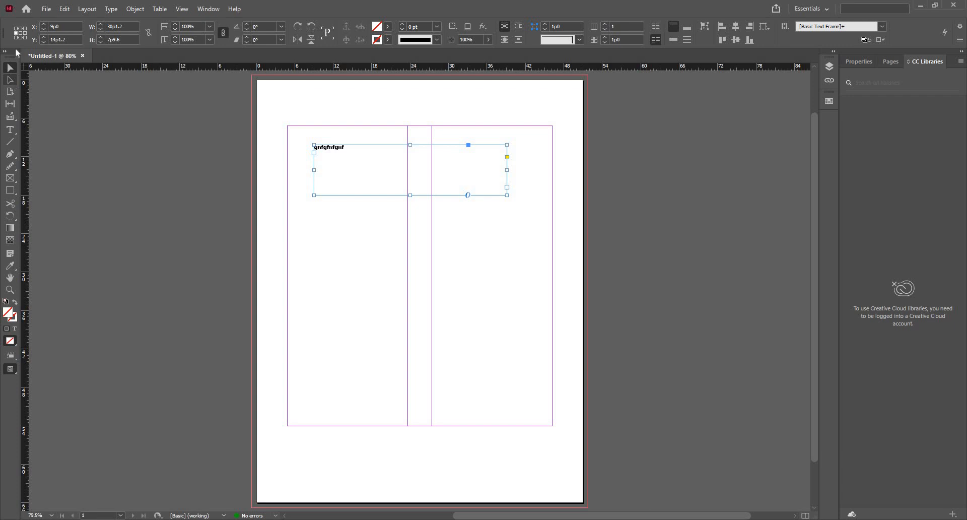
key(t)
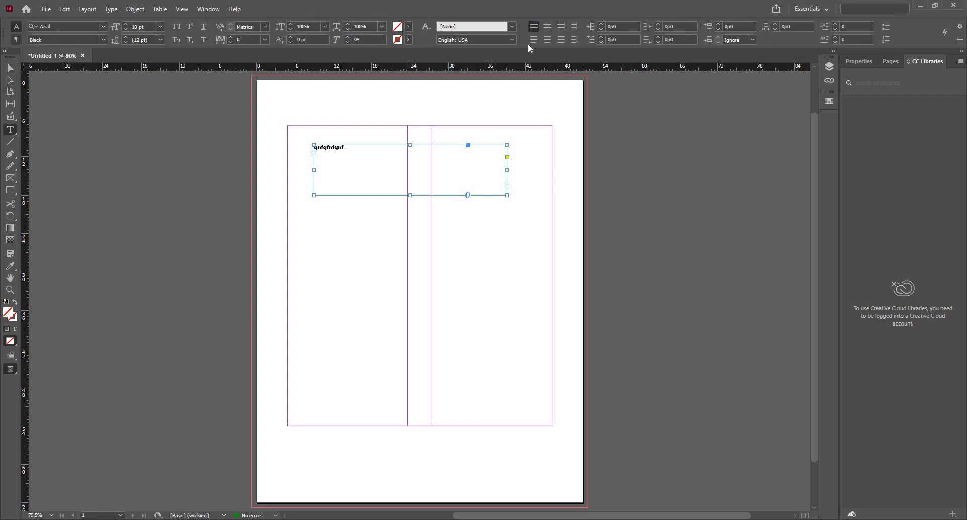
click(17, 39)
click(83, 56)
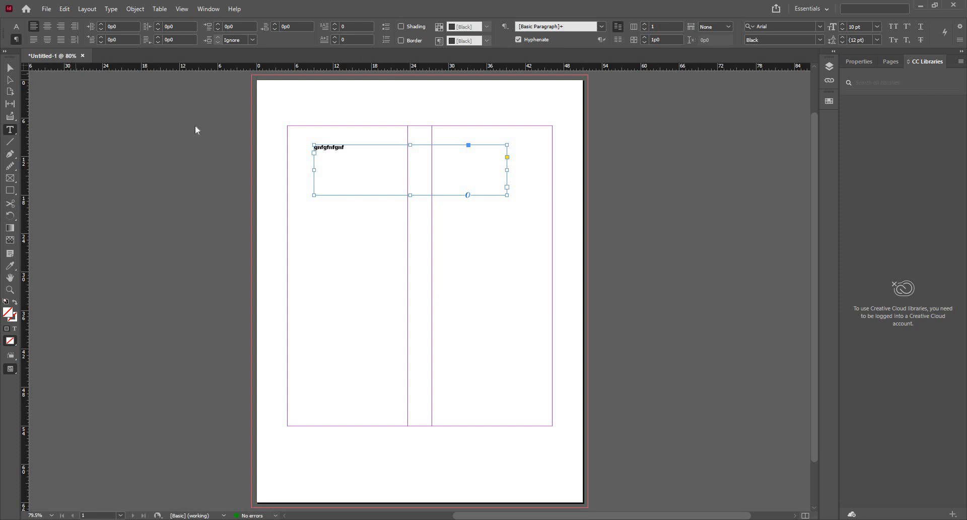
click(531, 279)
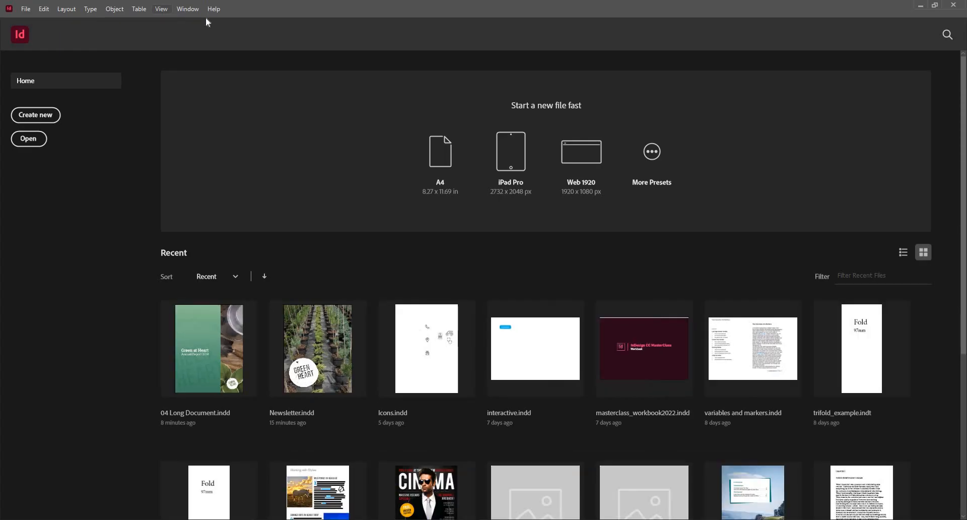
Apply the Essentials workspace and display the default object options with no document open.
click(187, 8)
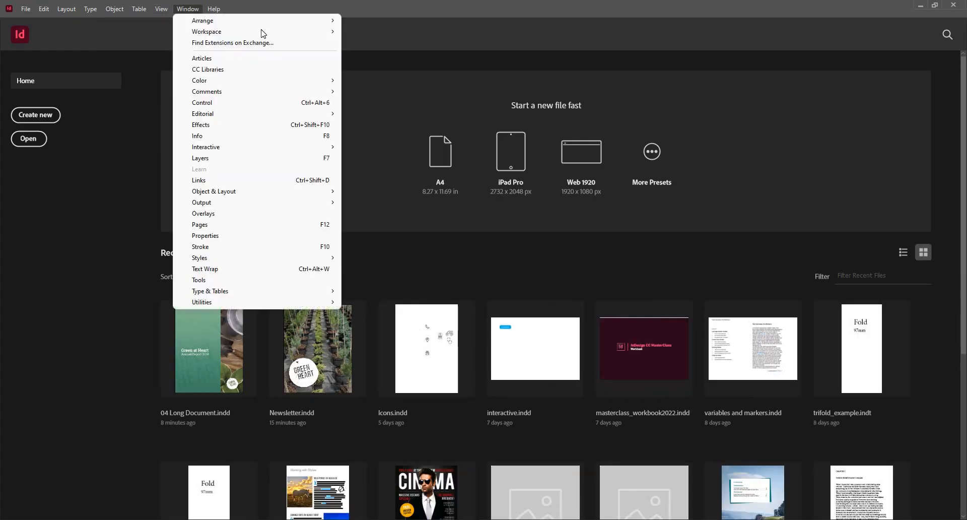
mouse_move(261, 31)
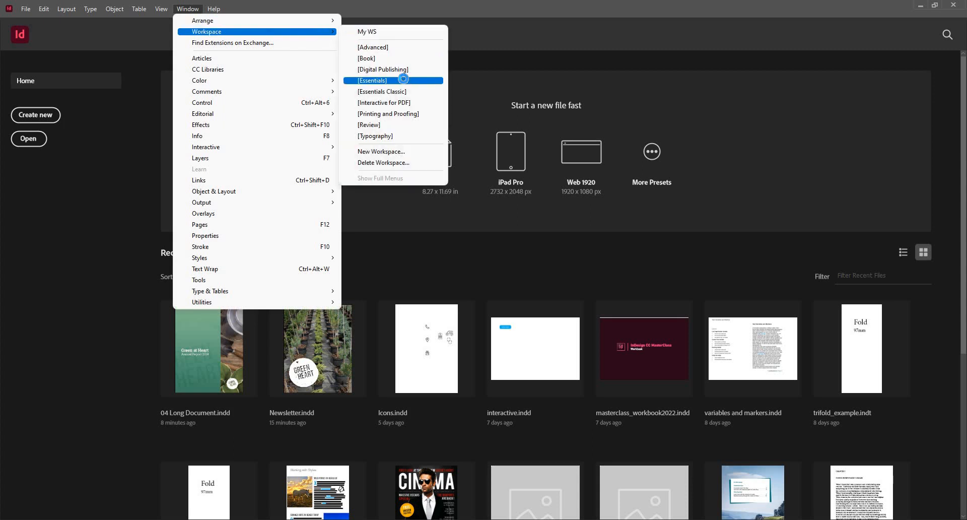
click(403, 79)
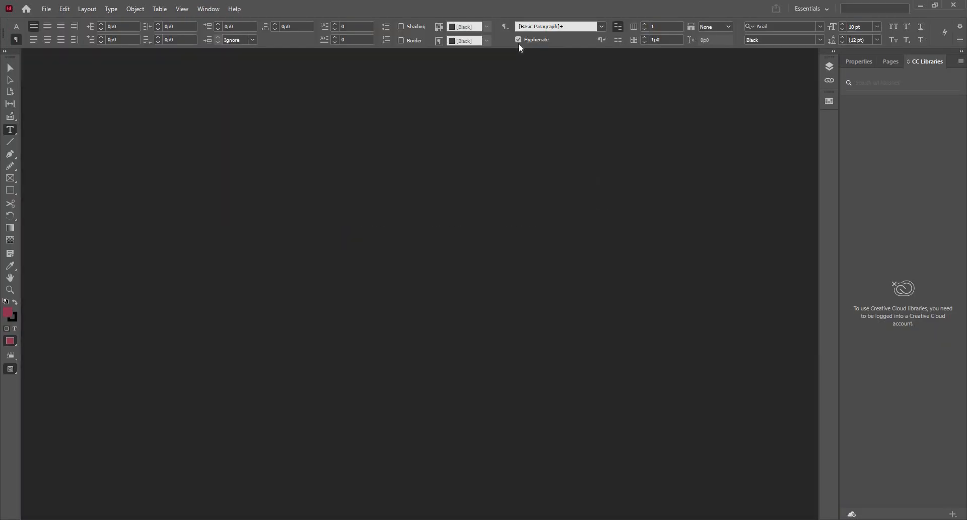
click(518, 39)
click(12, 67)
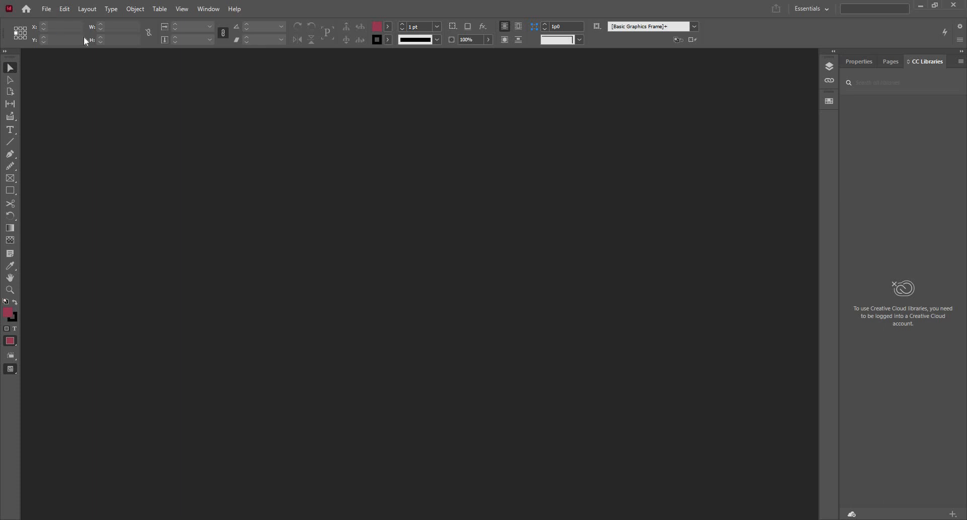
Open the recent file 04 Long Document.indd, updating its modified links and skipping the missing fonts, and collapse the links list.
key(alt+f)
mouse_move(126, 53)
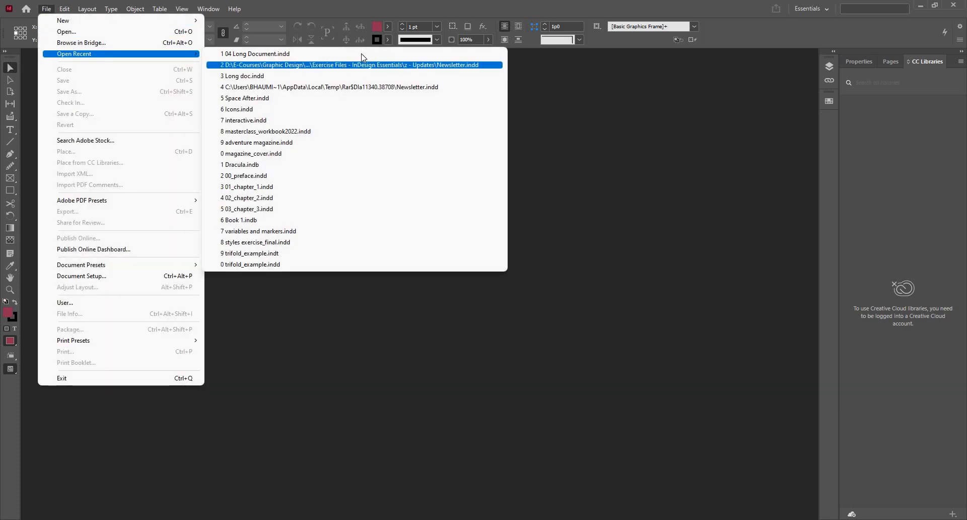
click(361, 54)
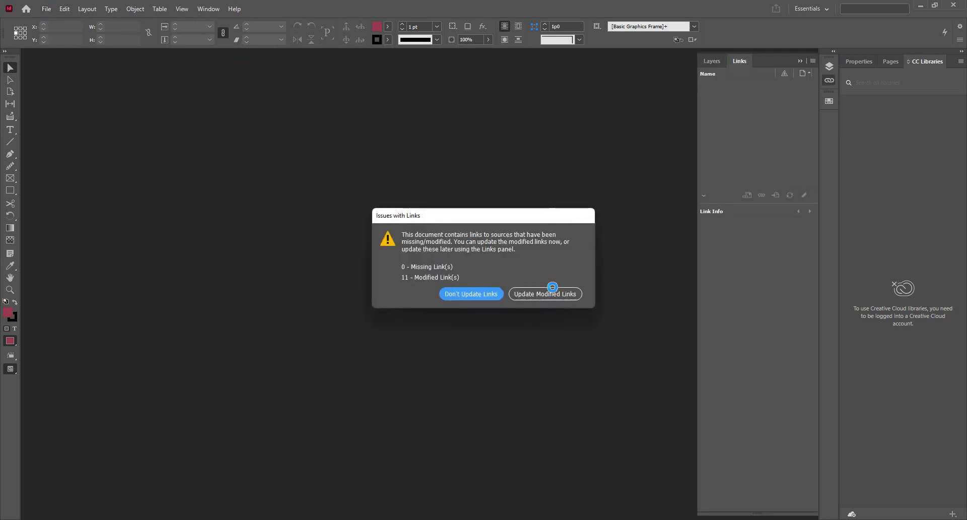
click(552, 289)
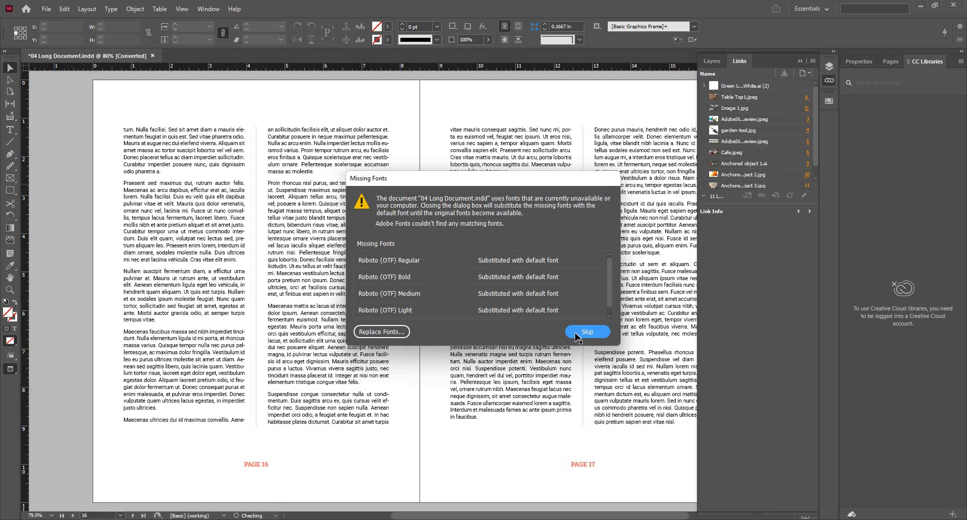
click(576, 332)
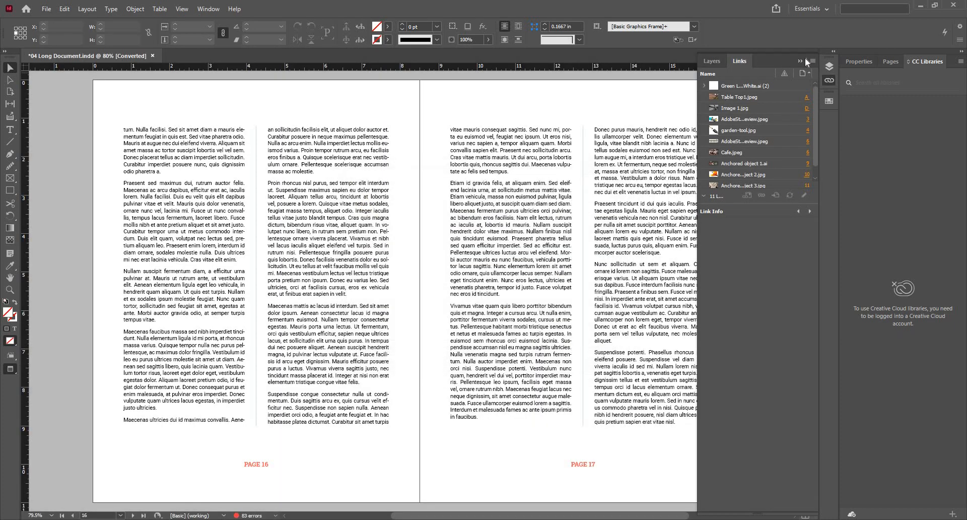
click(801, 61)
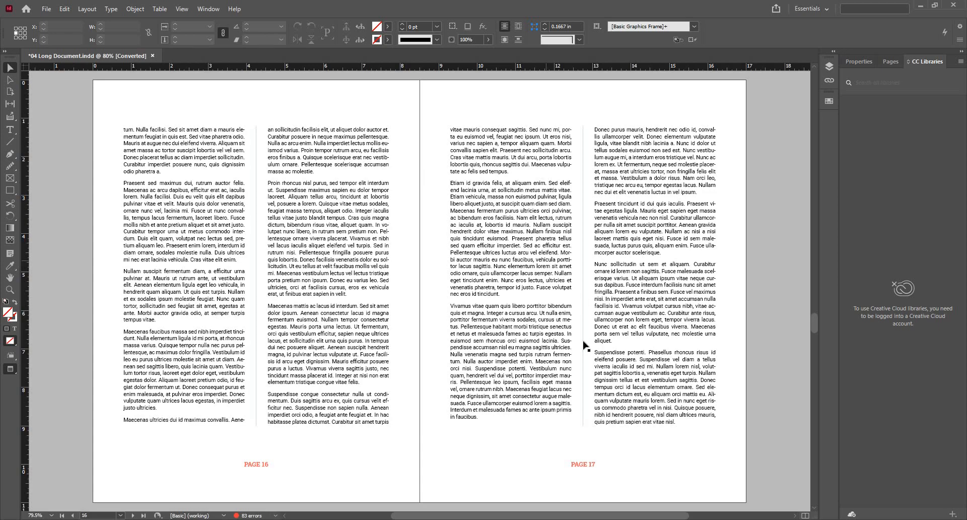
Convert the page 10 heading "Working with the environment" to title case by searching Quick Apply for "title case".
scroll(585, 346, up, 15)
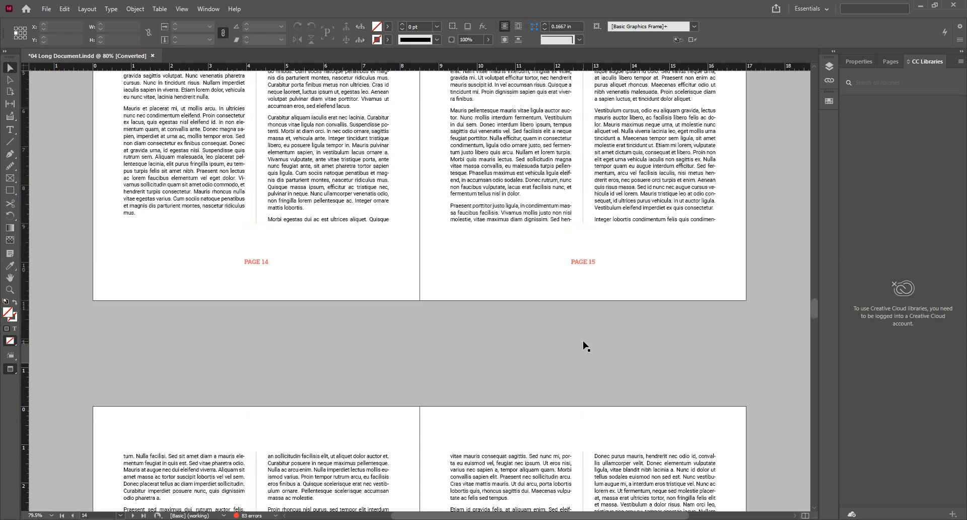
scroll(585, 345, up, 20)
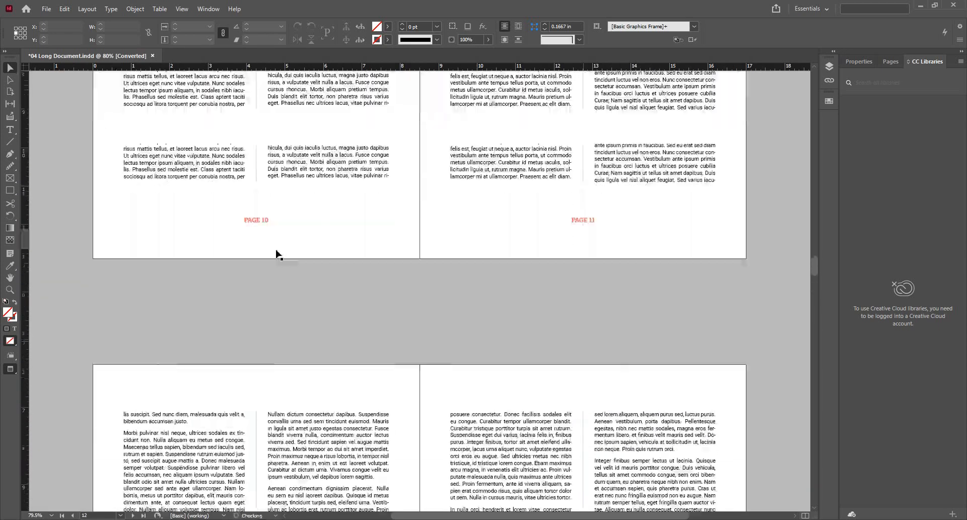
scroll(302, 282, up, 3)
scroll(297, 313, down, 1)
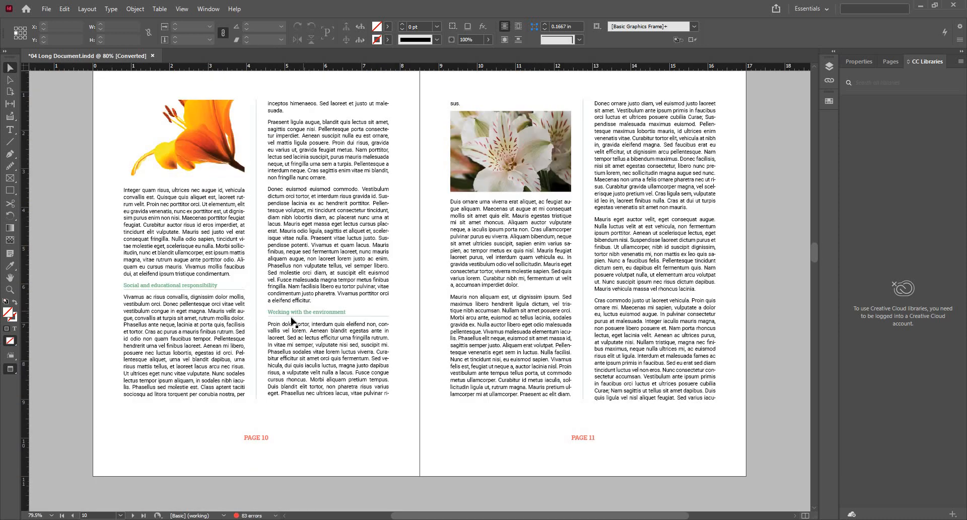
scroll(298, 304, up, 3)
click(297, 307)
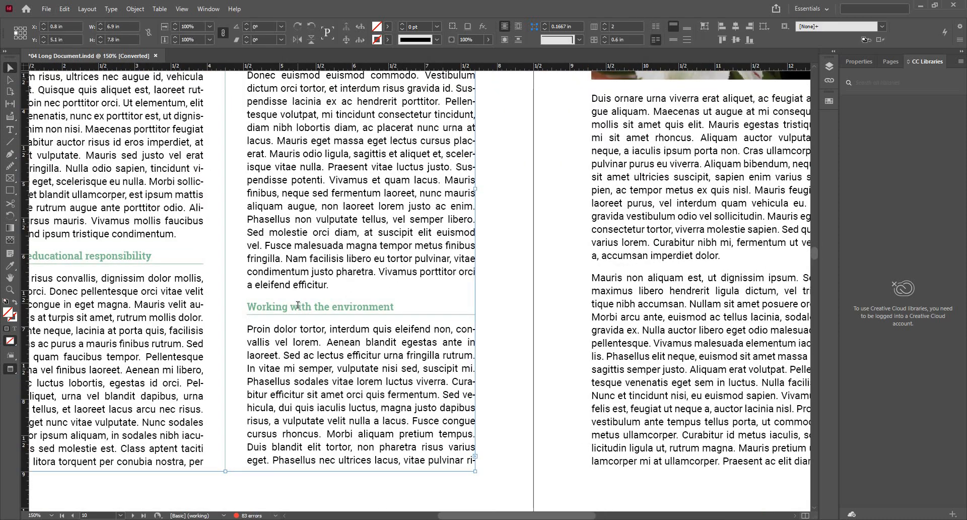
triple_click(278, 308)
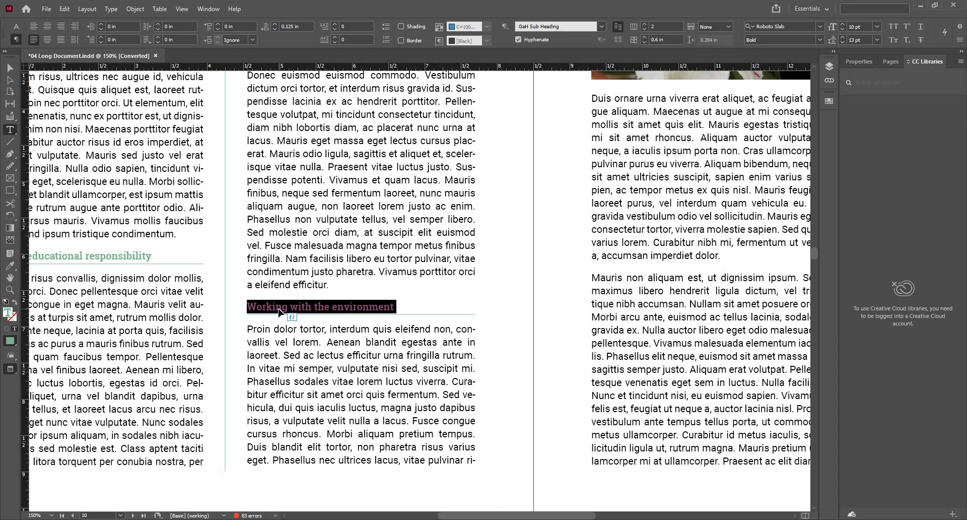
key(ctrl+Return)
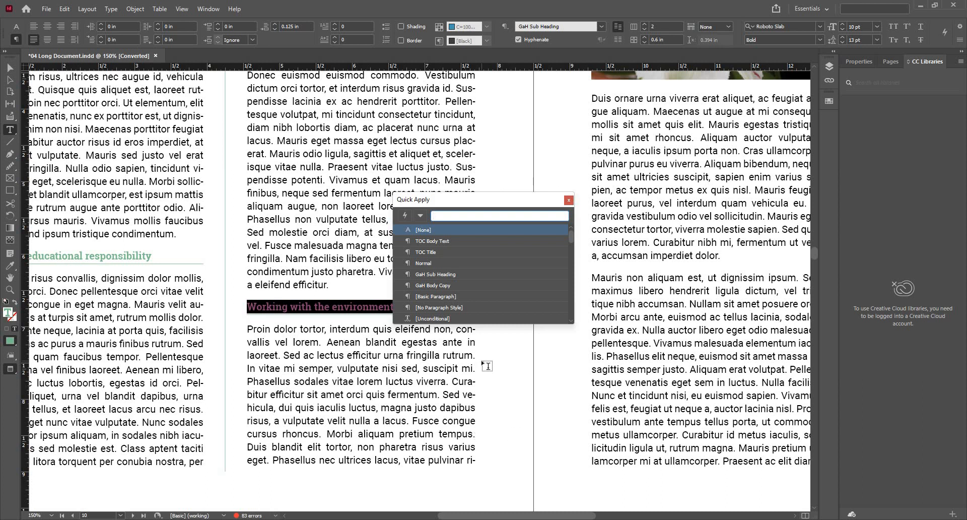
text(titl)
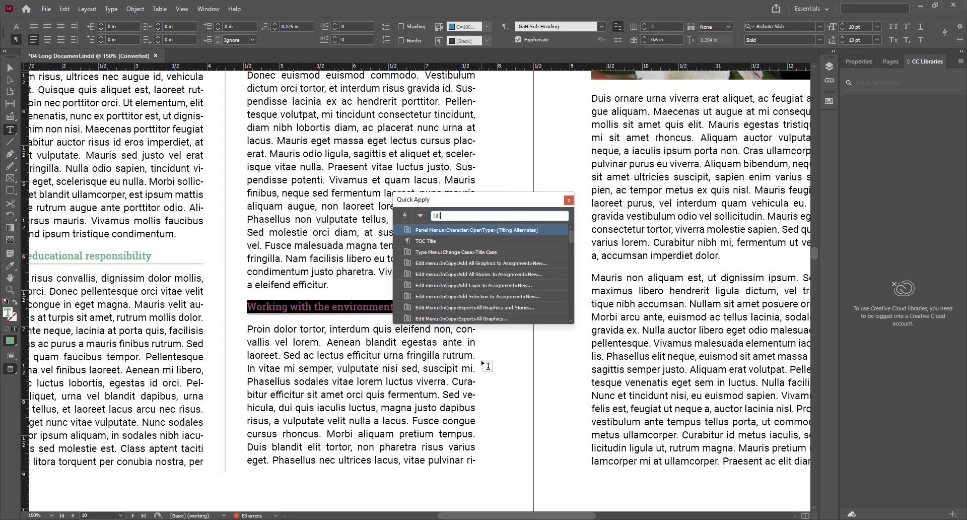
text(e)
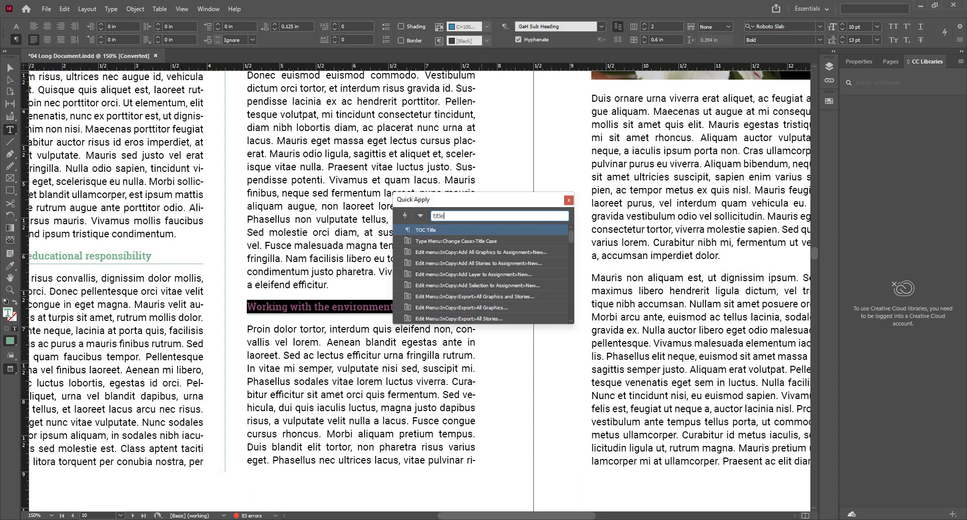
text(c)
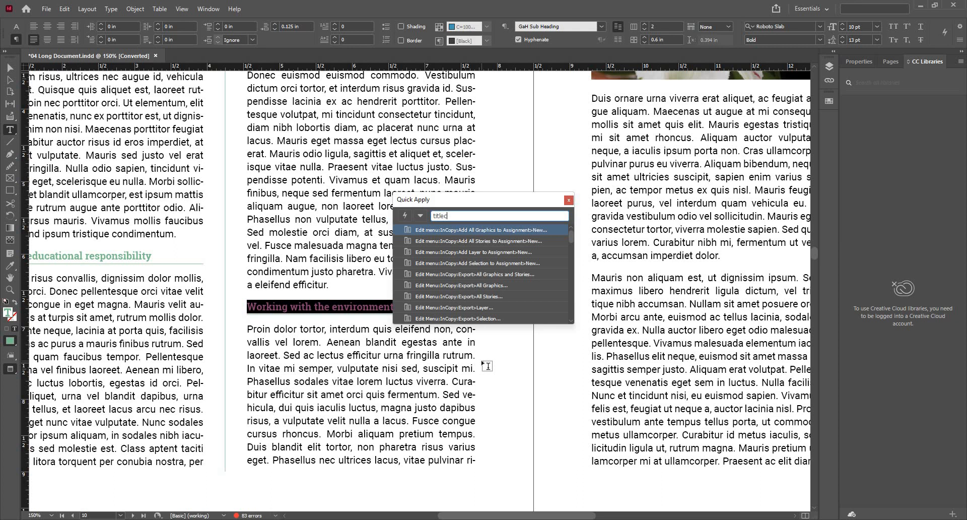
text(ase)
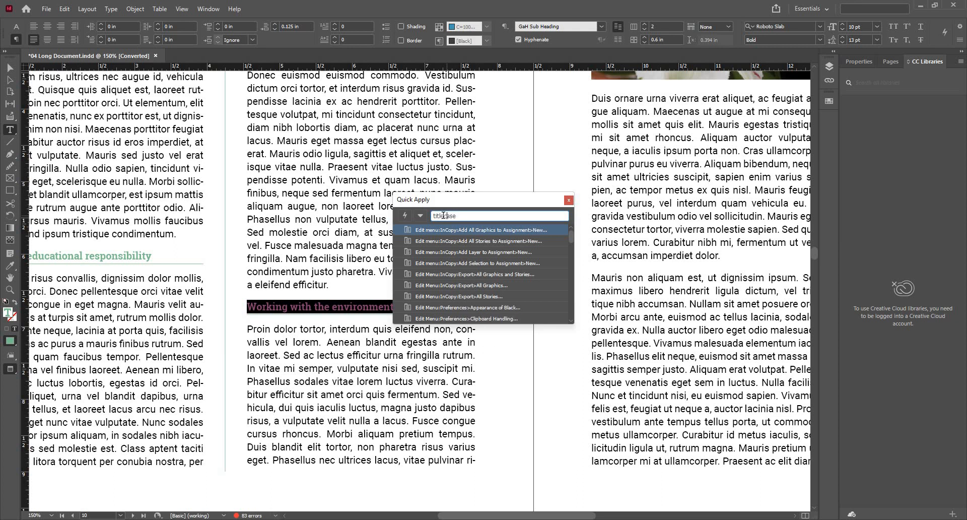
click(445, 215)
key(BackSpace)
click(444, 216)
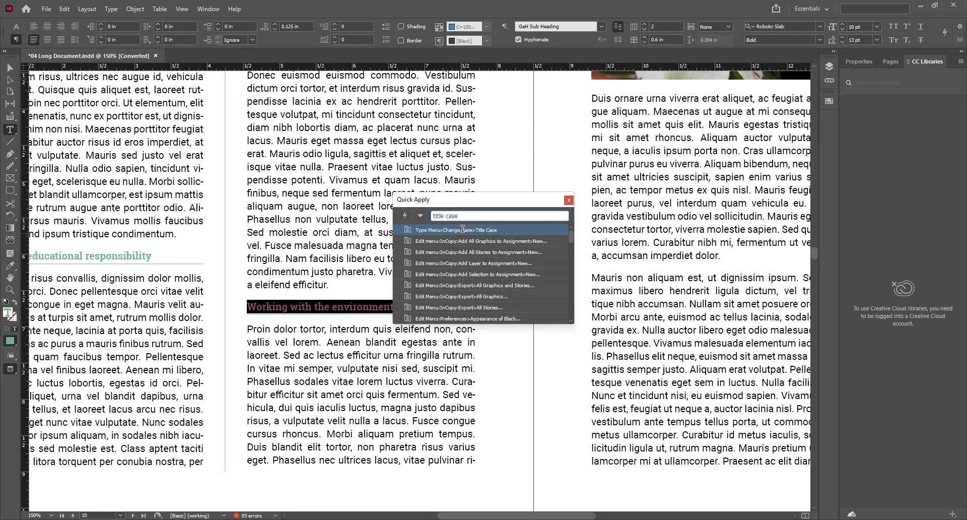
click(461, 230)
click(317, 323)
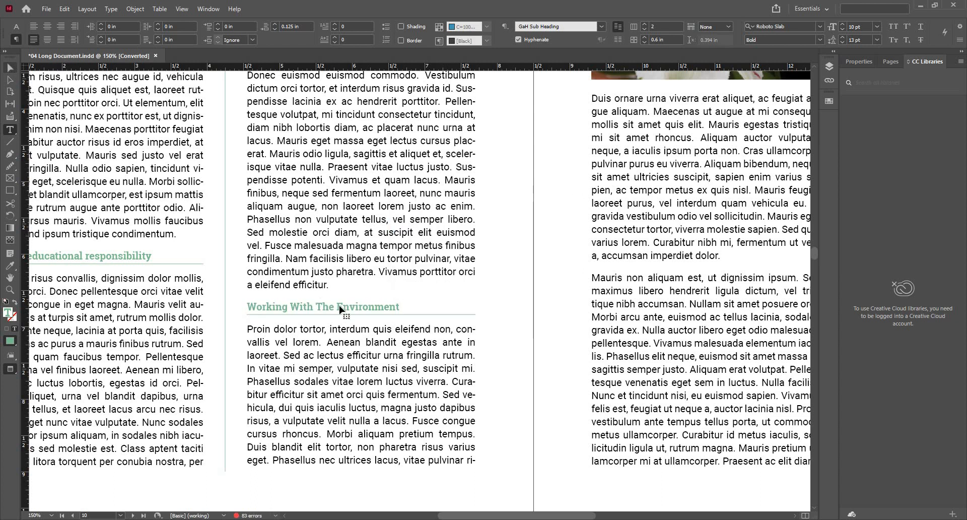
Deselect the text and undo the title case change on the "Working With The Environment" heading.
key(Escape)
click(506, 326)
key(ctrl+z)
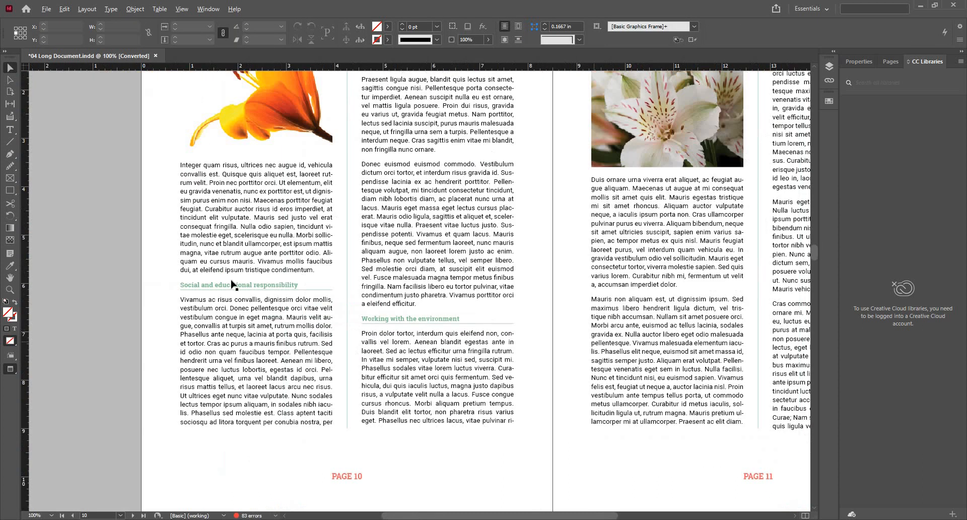
Convert the page 10 heading "Social and educational responsibility" to uppercase by searching Quick Apply for "upp".
key(ctrl+minus)
click(231, 277)
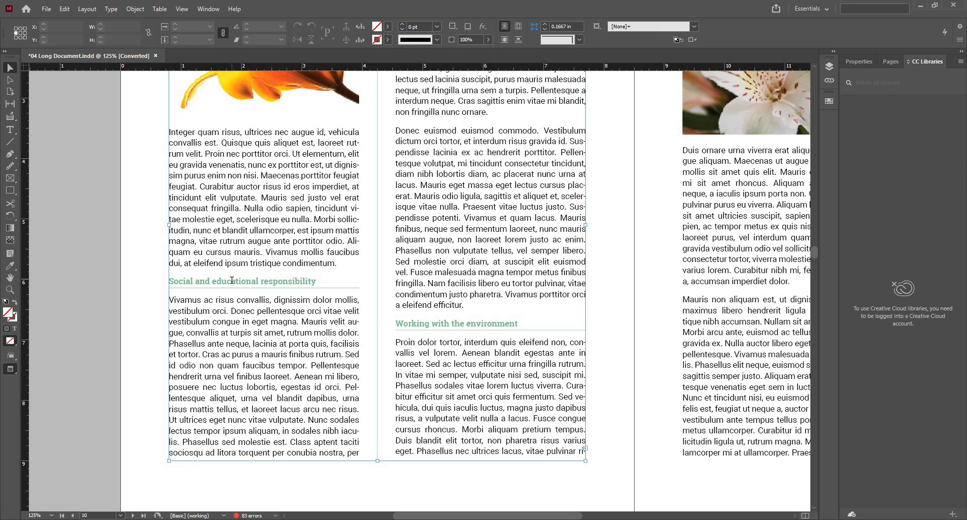
double_click(238, 283)
double_click(238, 283)
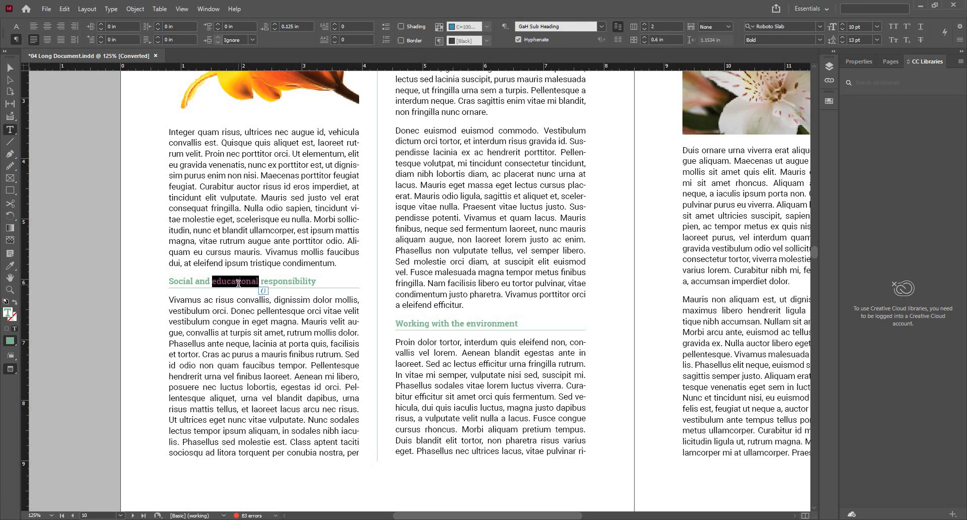
triple_click(238, 283)
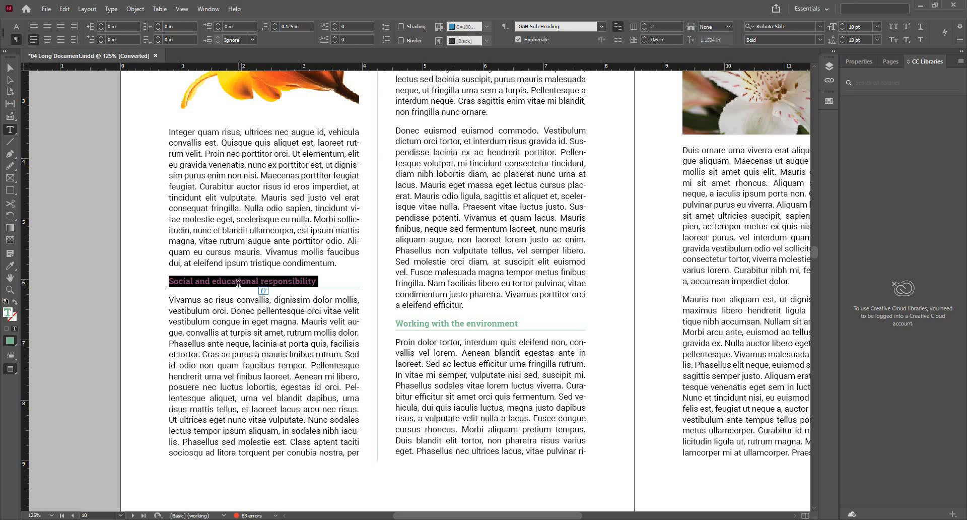
key(ctrl+Return)
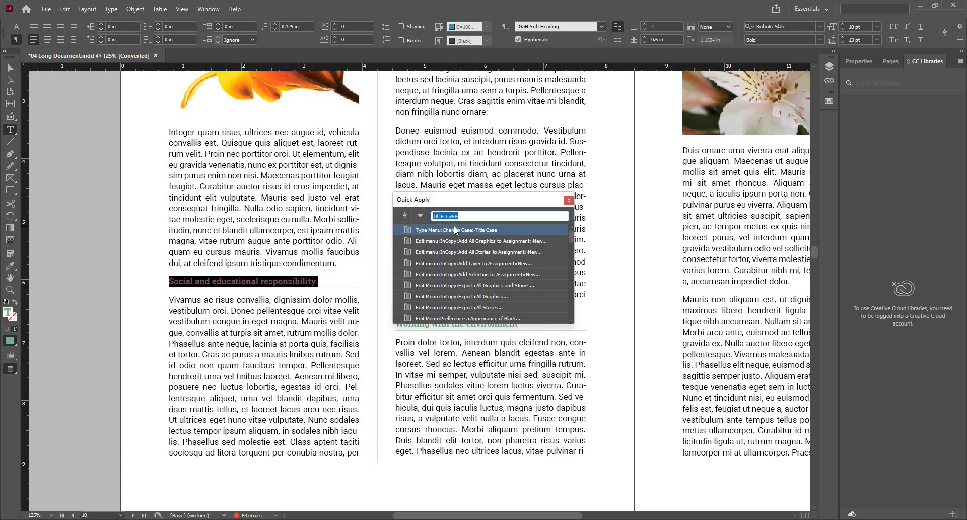
text(up)
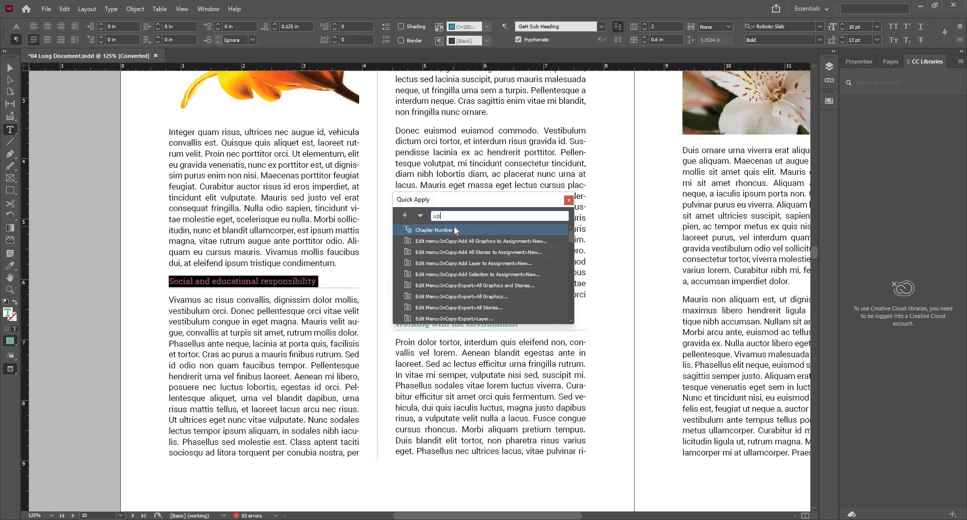
text(p)
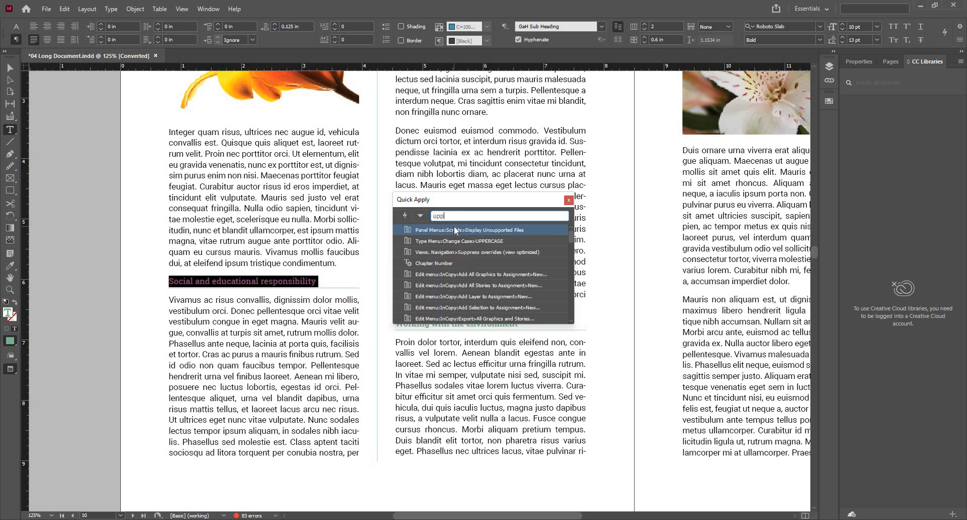
click(479, 241)
click(432, 326)
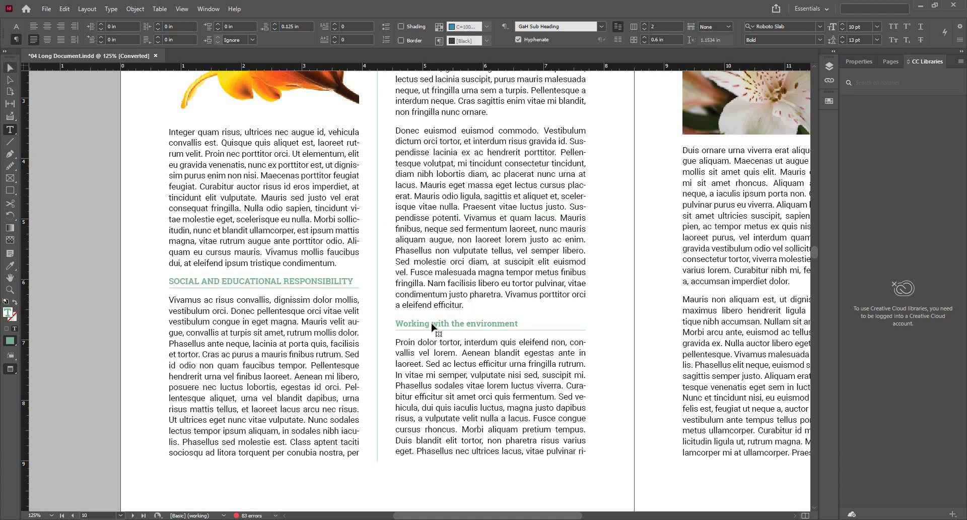
Convert the page 10 heading "Working with the environment" to uppercase with Quick Apply's retained "upp" search.
key(Escape)
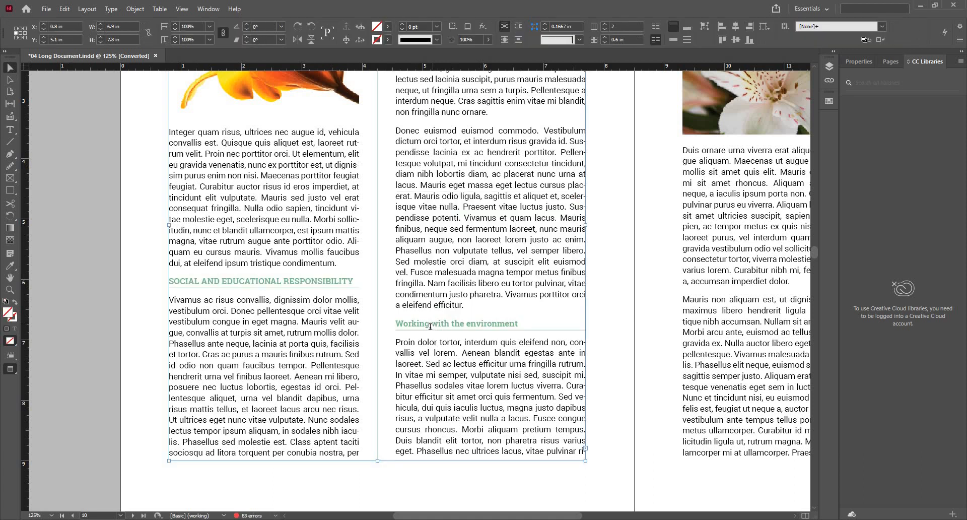
double_click(430, 326)
triple_click(430, 326)
key(ctrl+Return)
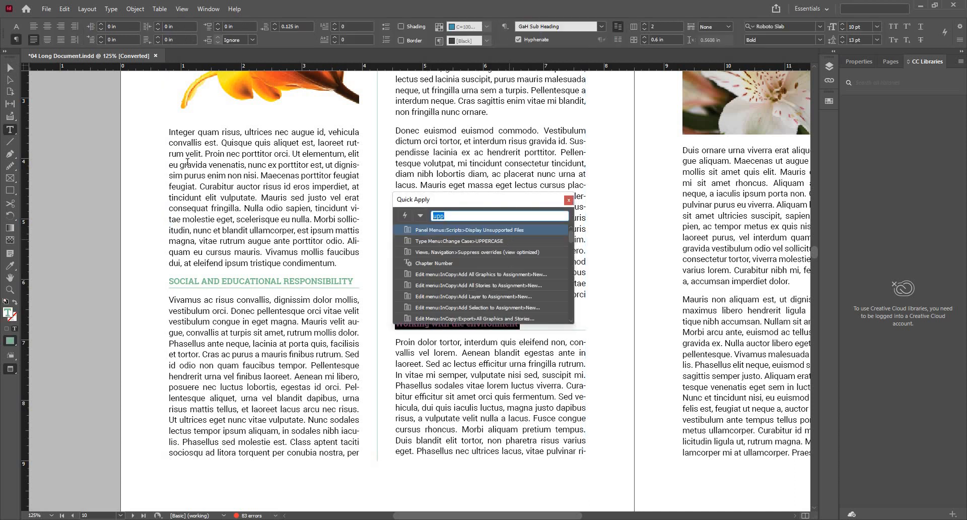
click(510, 240)
drag(665, 266, 544, 303)
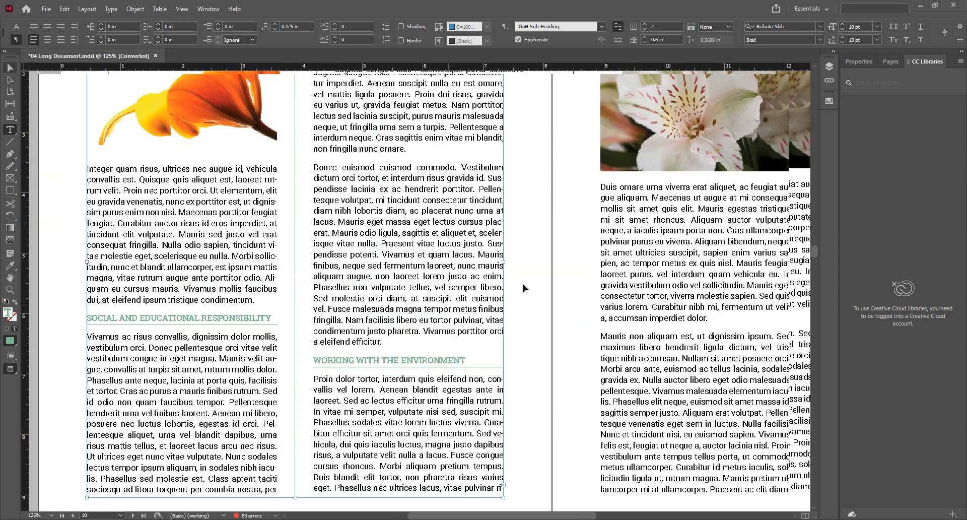
Switch to the Selection tool and undo the uppercase changes on both page 10 headings.
click(10, 68)
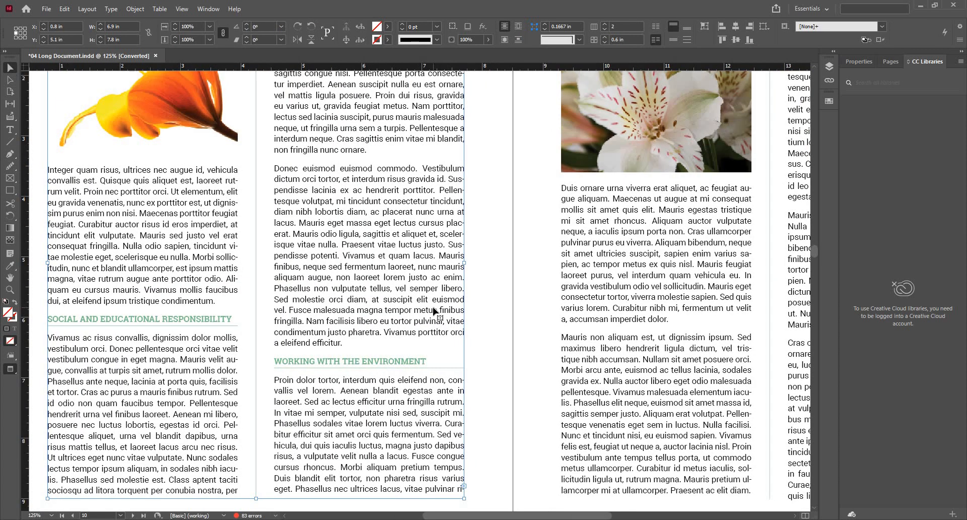
key(ctrl+z)
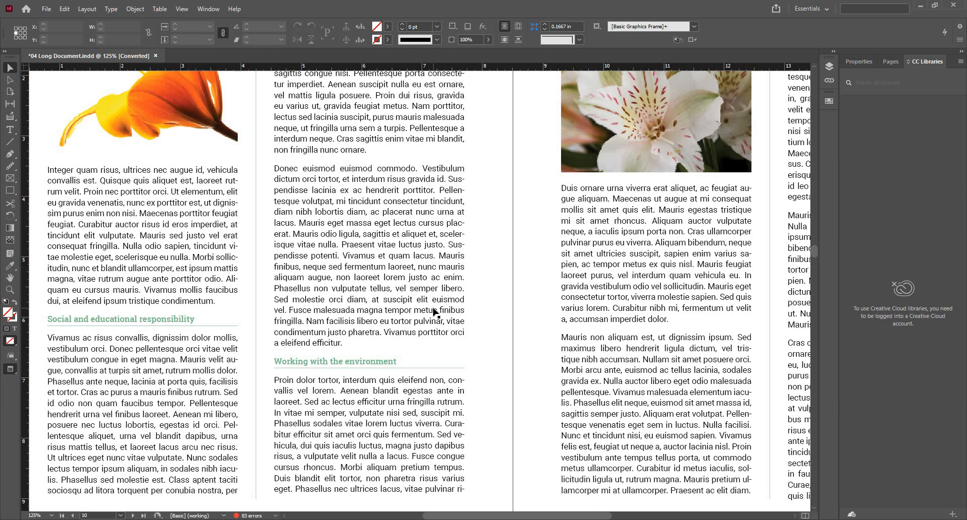
Show the document's page thumbnails, go to page 5 and fit the page in the window.
click(882, 61)
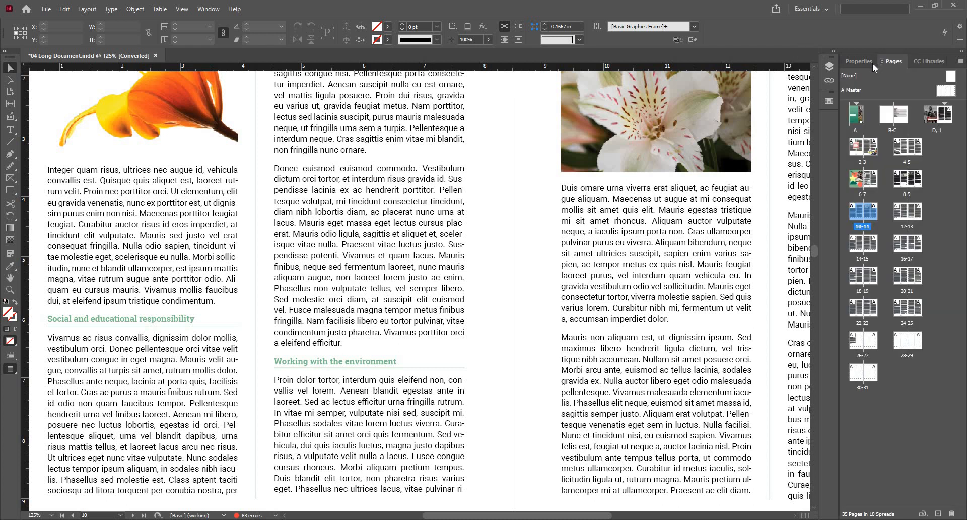
key(ctrl+j)
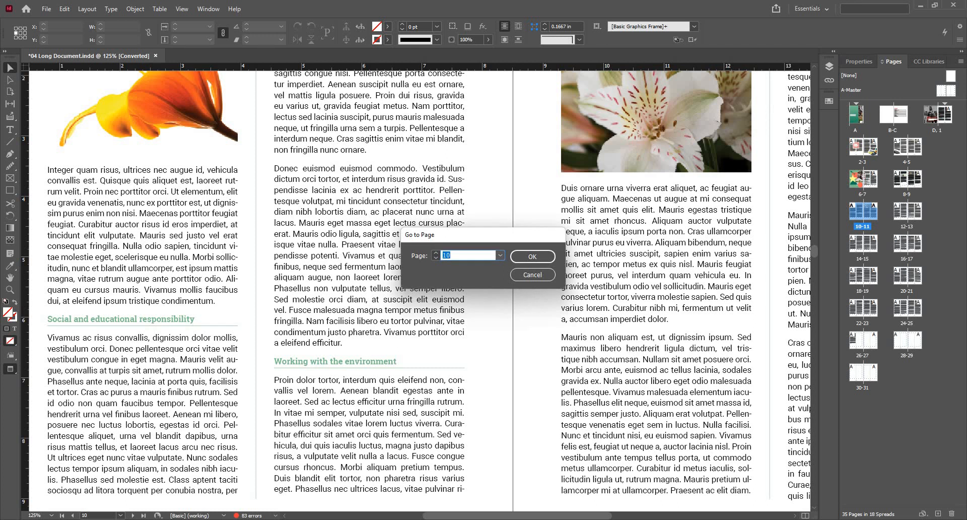
text(5)
key(Return)
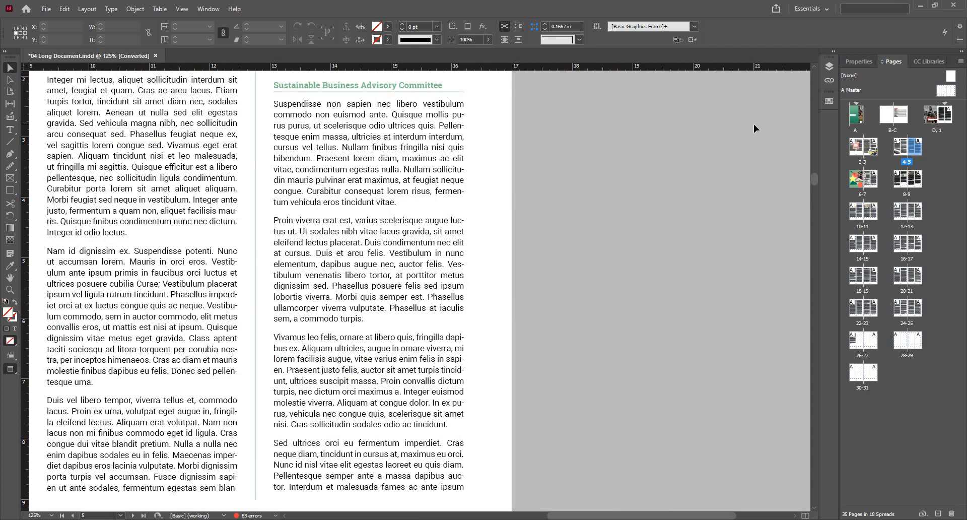
key(ctrl+0)
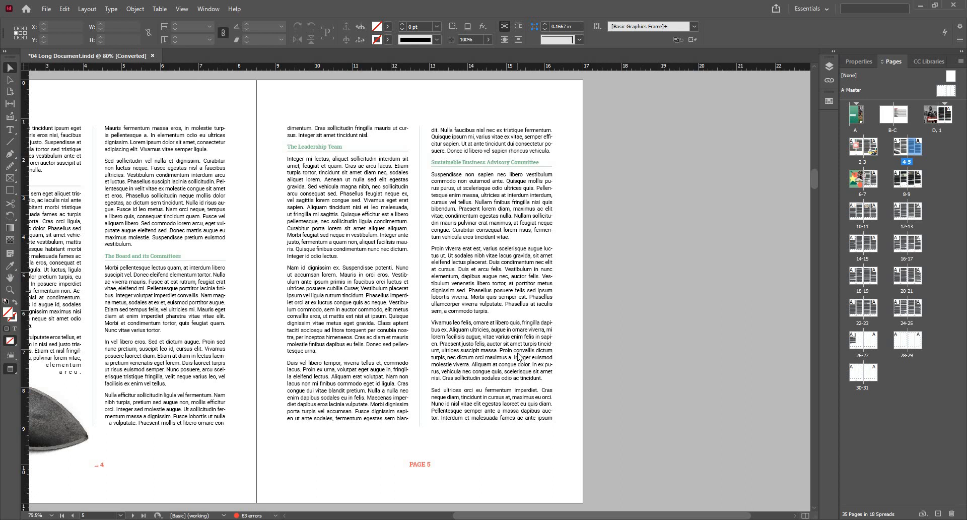
Go to page 30 of the document.
key(ctrl+j)
text(30)
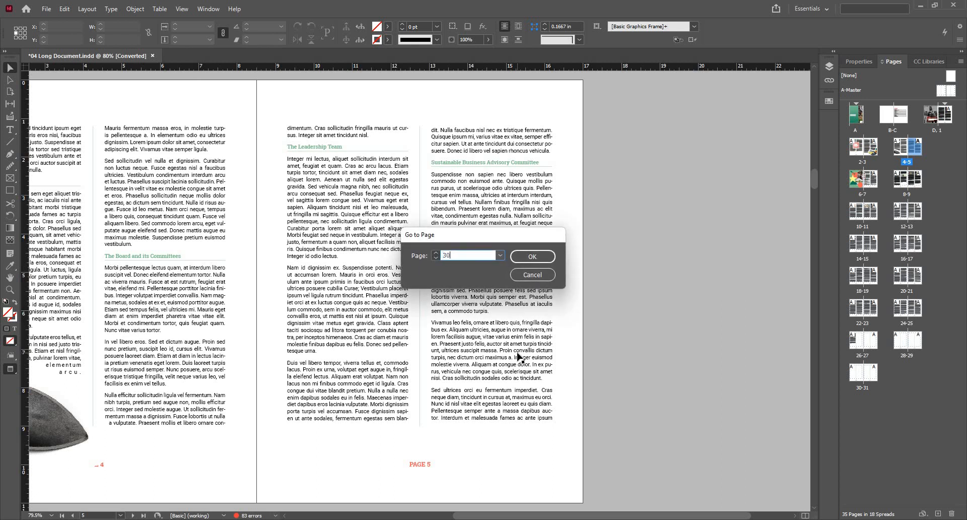
key(Return)
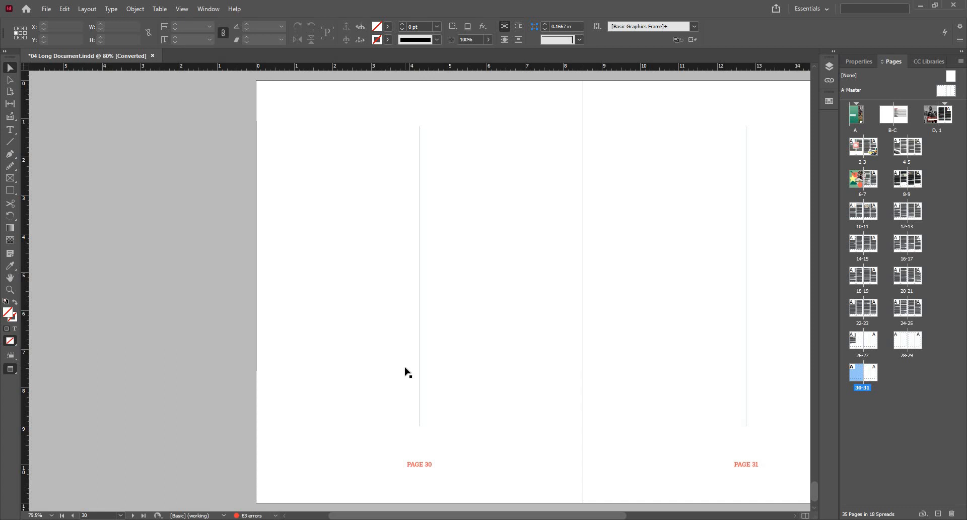
Split the layout view into two panes and show page 2 in the first pane.
click(804, 514)
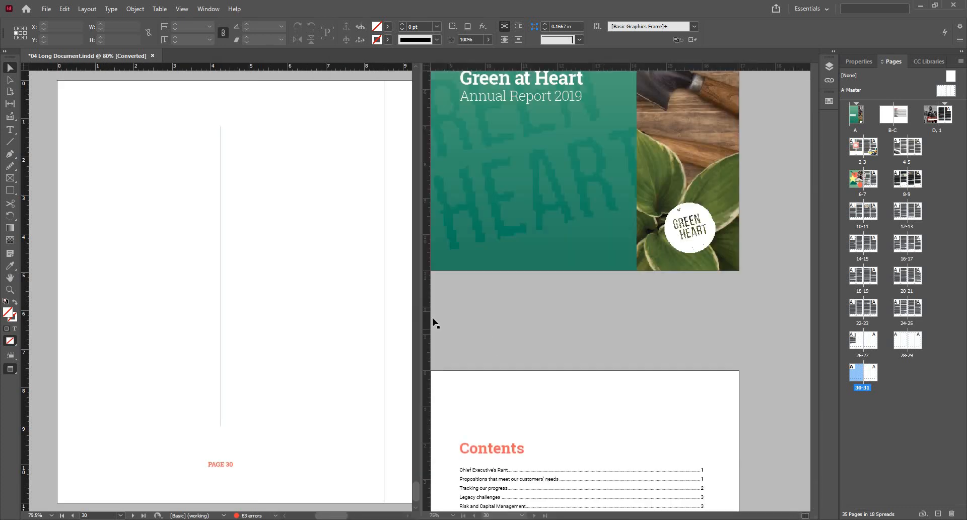
click(240, 239)
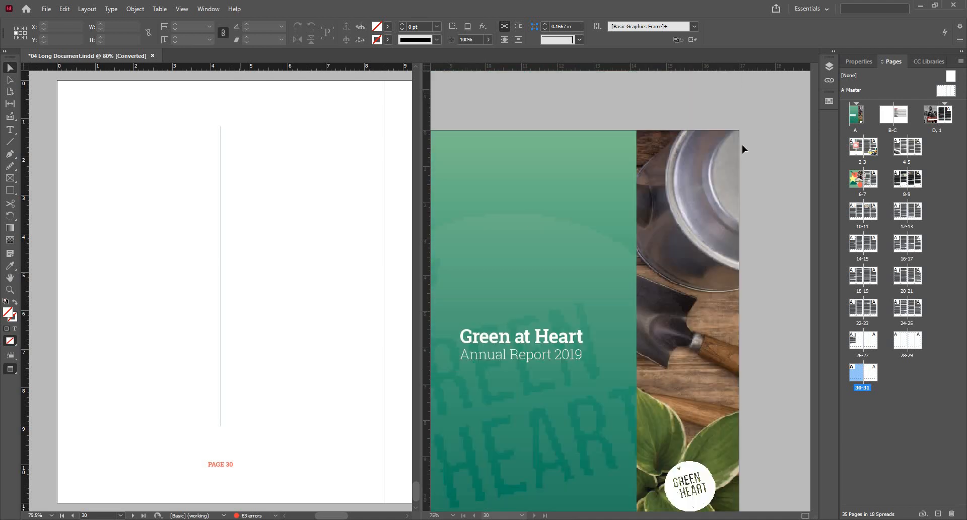
double_click(859, 151)
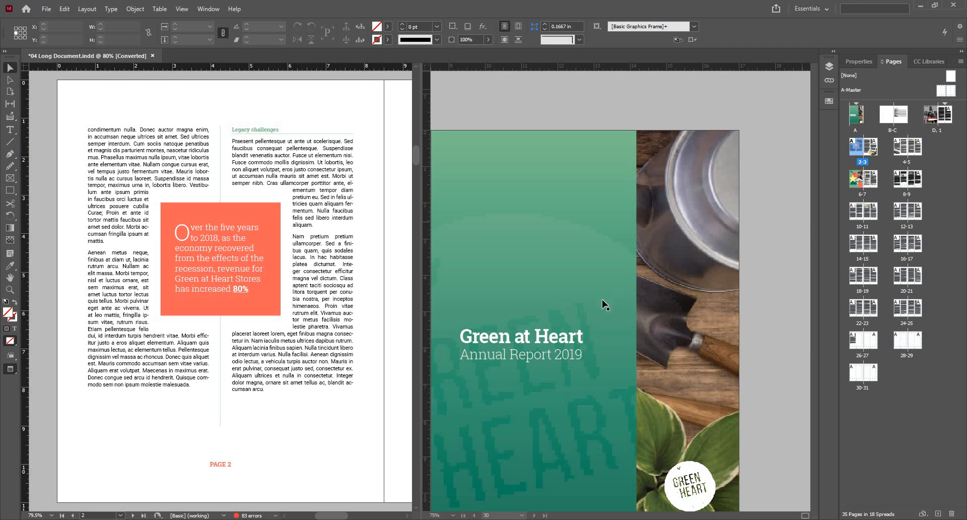
Browse to page 1 in the second pane and examine the "Chief Executive's Rant" heading at 600% zoom.
scroll(587, 317, up, 4)
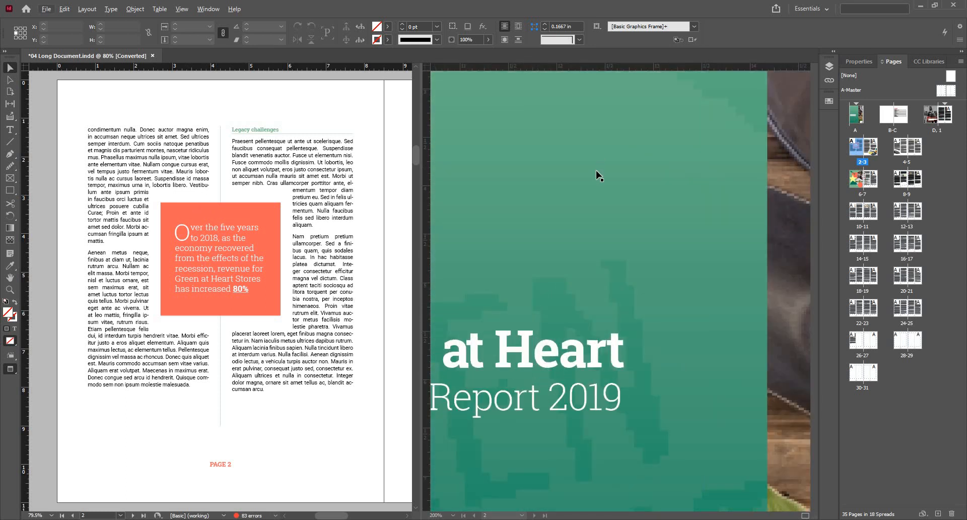
scroll(598, 173, down, 3)
scroll(598, 174, down, 12)
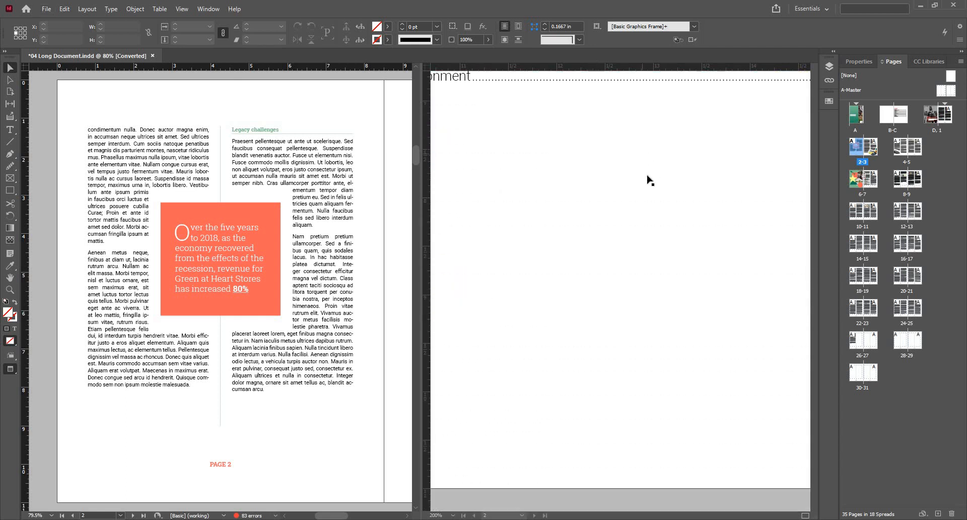
scroll(635, 187, down, 3)
scroll(636, 186, down, 3)
scroll(658, 198, down, 4)
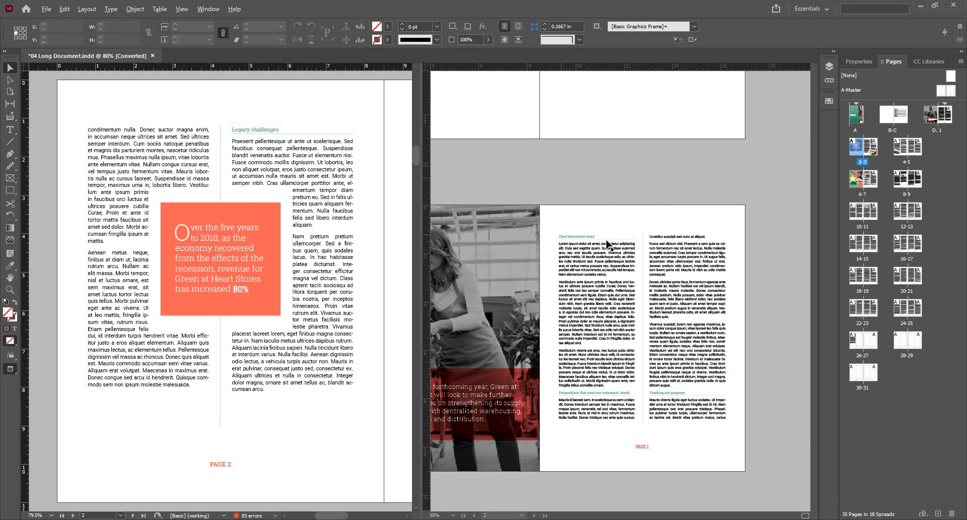
scroll(606, 244, up, 5)
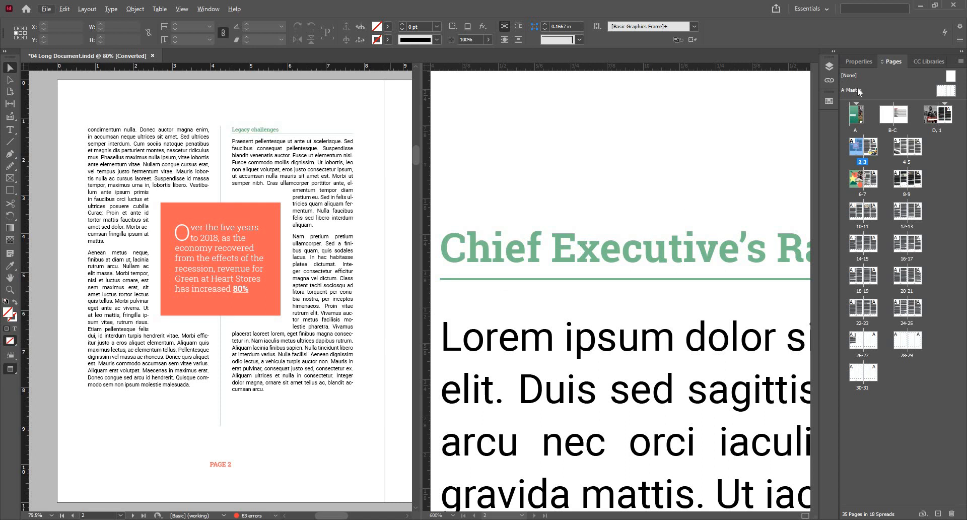
Show cover page A in both panes of the split view.
key(ctrl+shift+Page_Up)
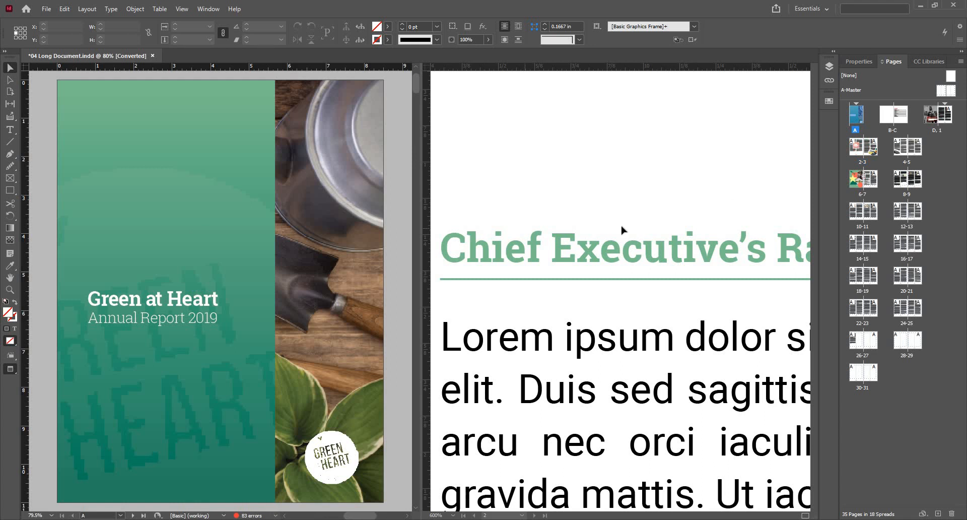
key(ctrl+shift+Page_Down)
double_click(853, 119)
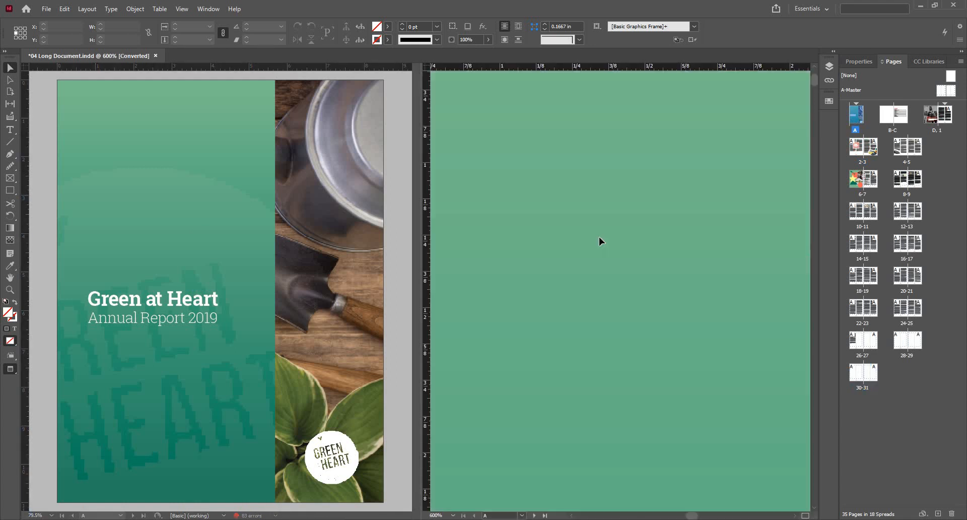
Move the "Green at Heart" cover title frame slightly in the second pane at 300% zoom, and undo the move.
scroll(605, 426, down, 4)
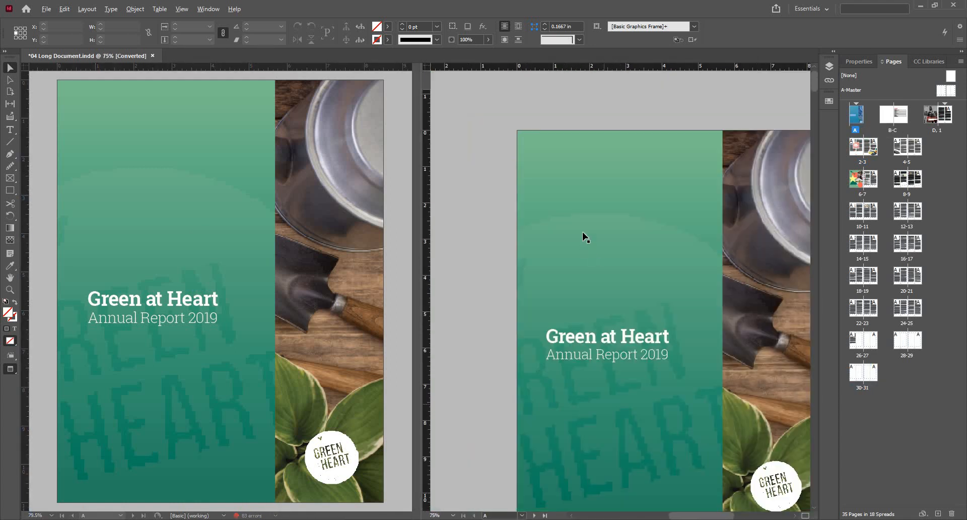
scroll(583, 232, up, 5)
mouse_move(583, 201)
mouse_down()
mouse_move(596, 214)
mouse_move(596, 195)
mouse_up()
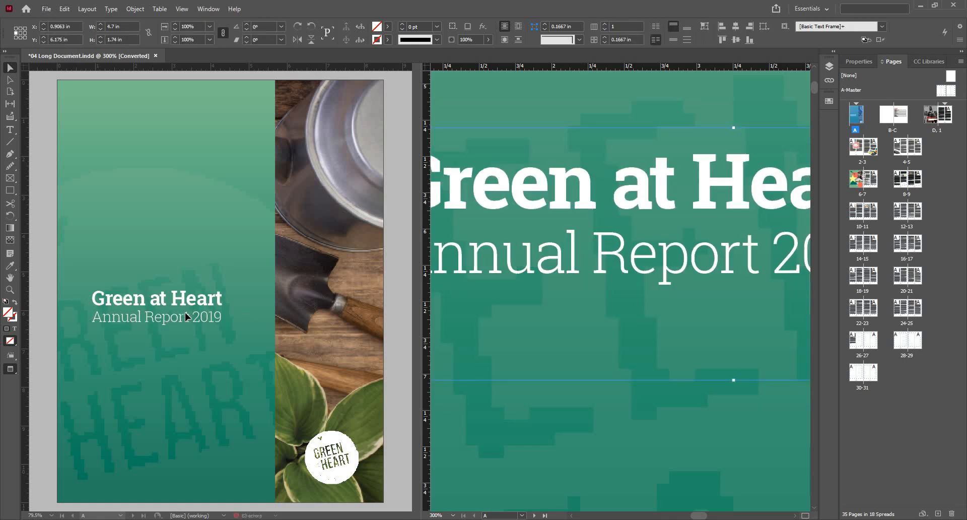
key(ctrl+z)
key(ctrl+z)
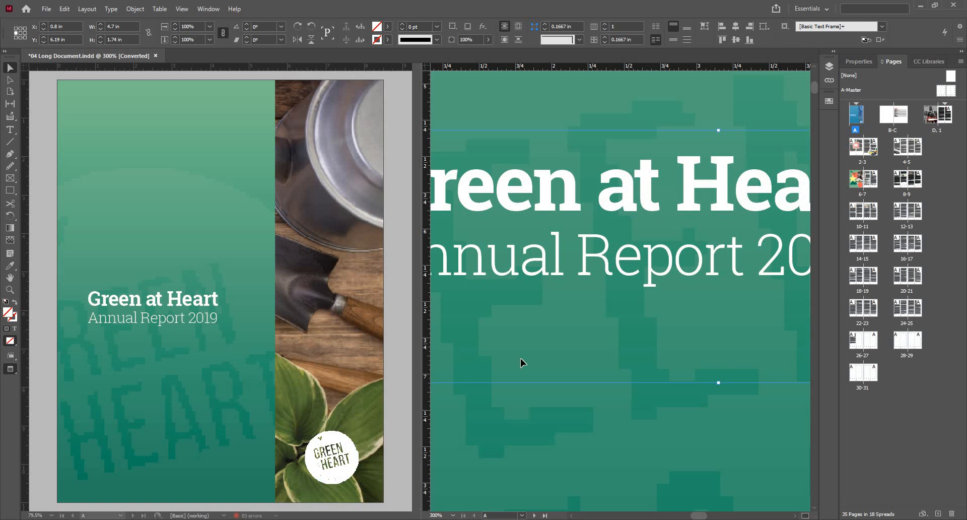
Close the split layout view and display the whole 2-3 spread.
click(804, 515)
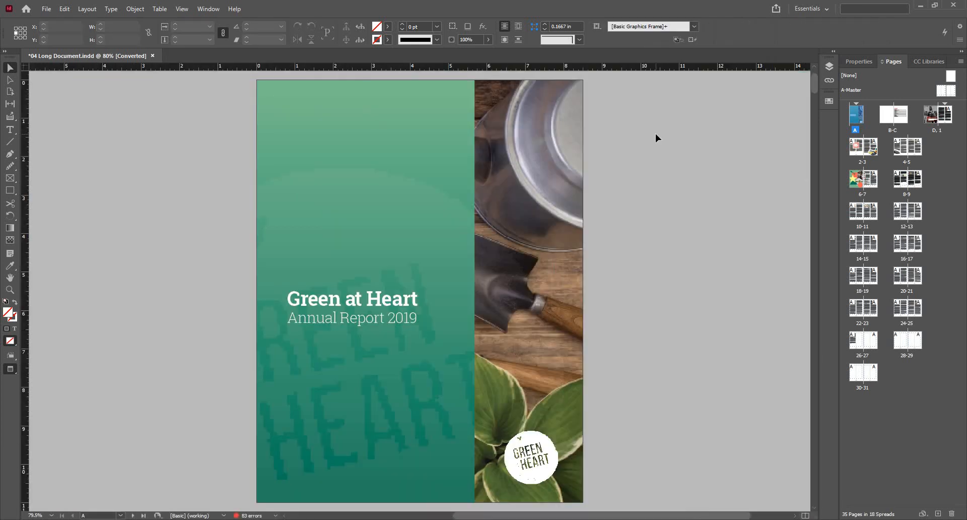
double_click(868, 147)
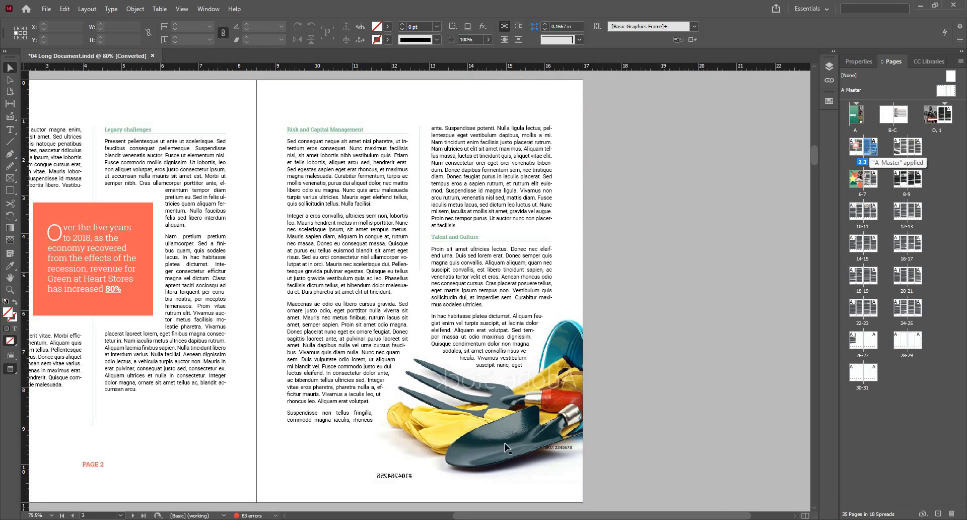
drag(608, 516, 603, 515)
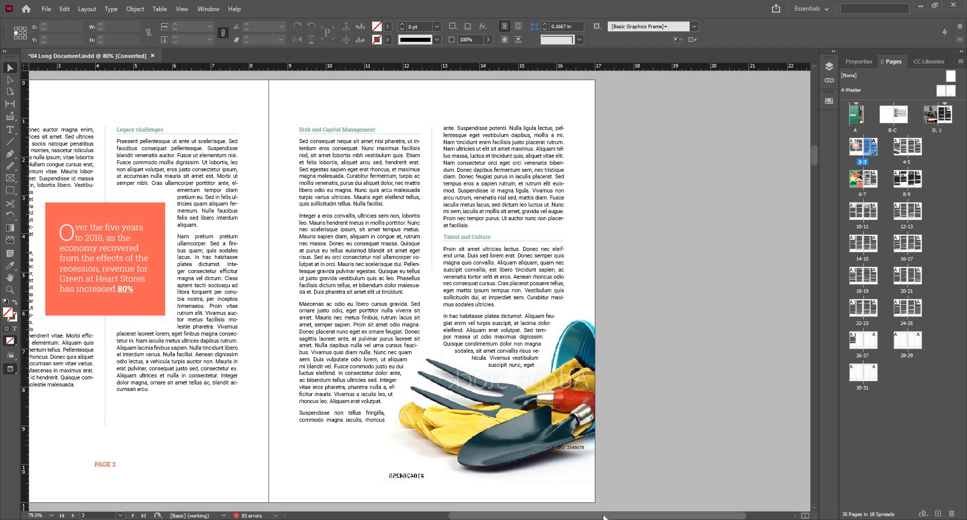
scroll(603, 516, right, 1)
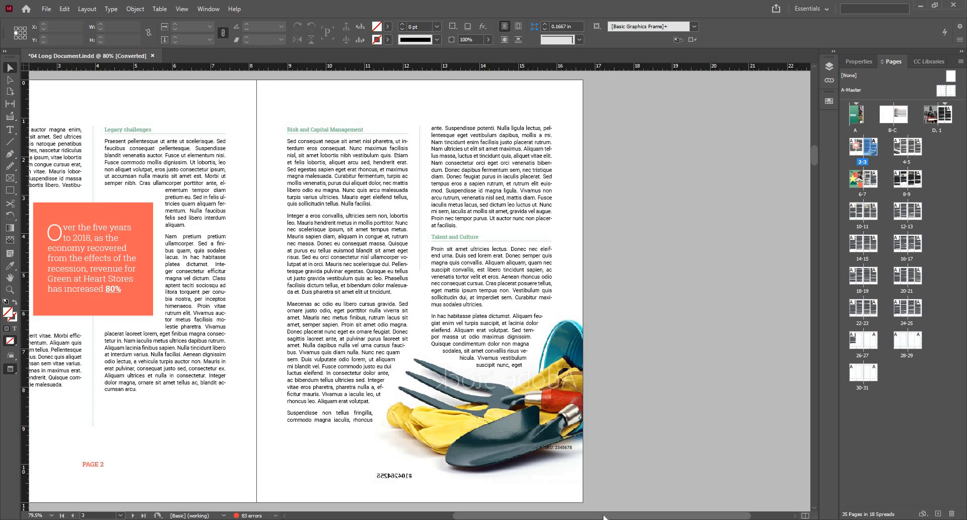
scroll(604, 516, left, 10)
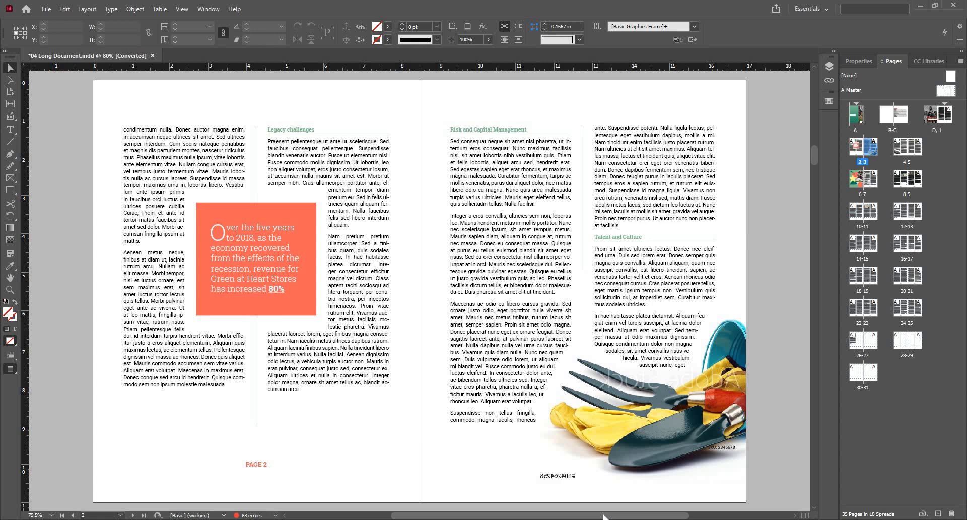
Browse the following spreads from pages 4-5 to pages 8-9.
scroll(604, 516, down, 5)
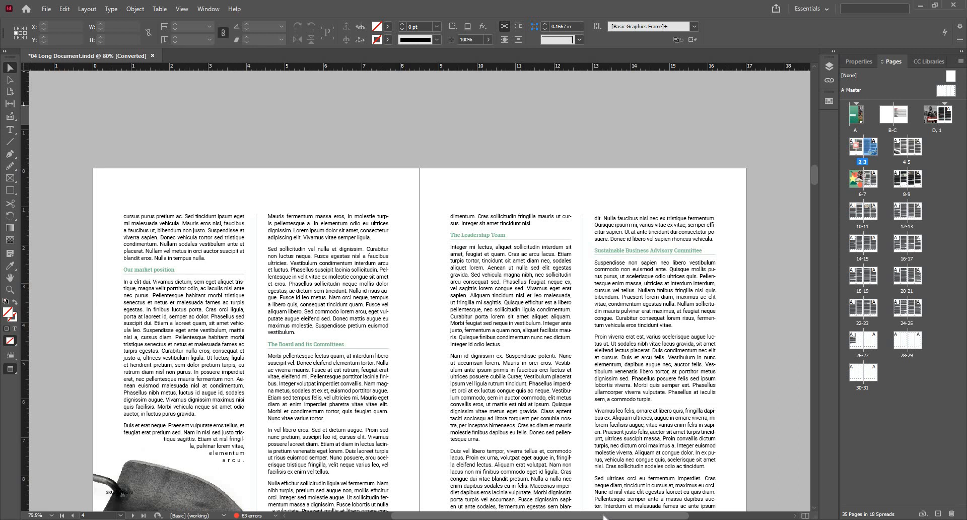
scroll(604, 516, down, 3)
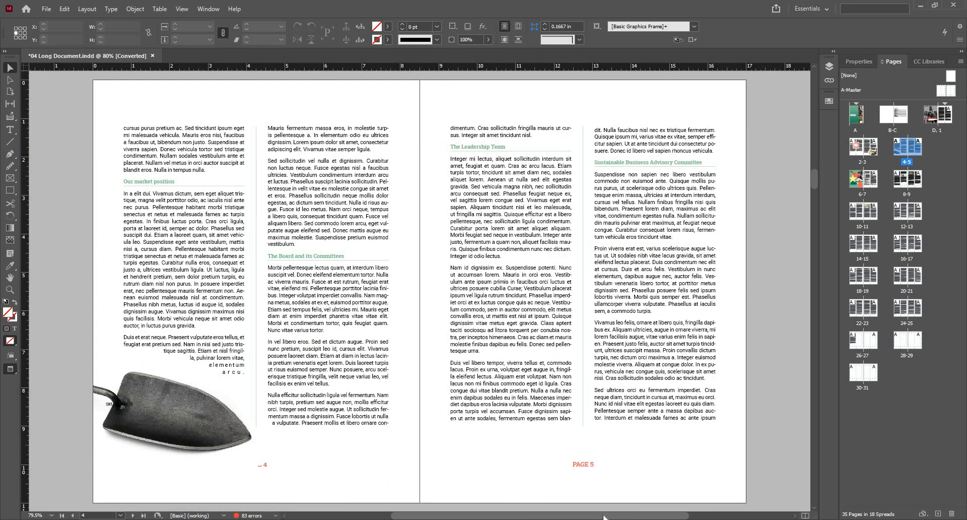
scroll(604, 516, down, 10)
scroll(604, 516, down, 10)
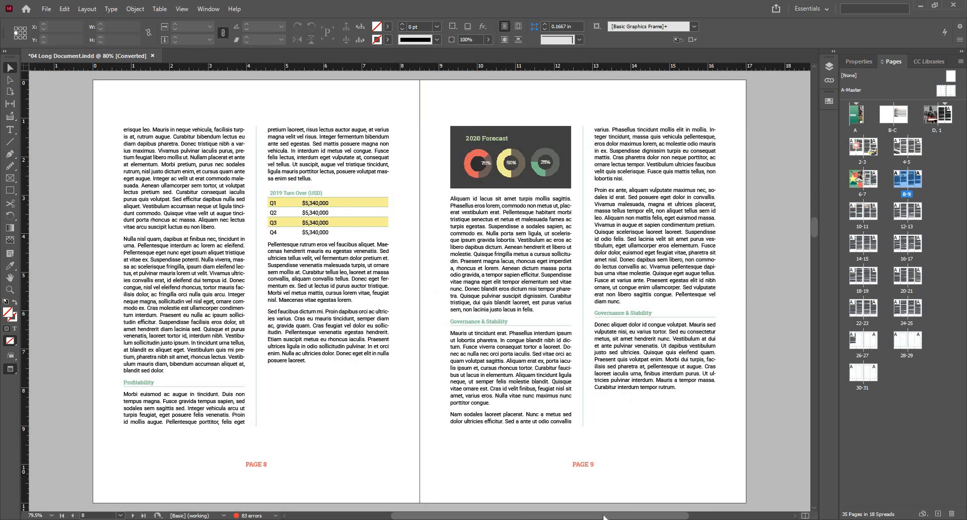
scroll(604, 516, up, 10)
scroll(604, 516, down, 10)
key(XF86AudioLowerVolume)
Open the recent file Newsletter.indd from the z - Updates folder, updating its modified links and skipping the missing fonts.
click(46, 9)
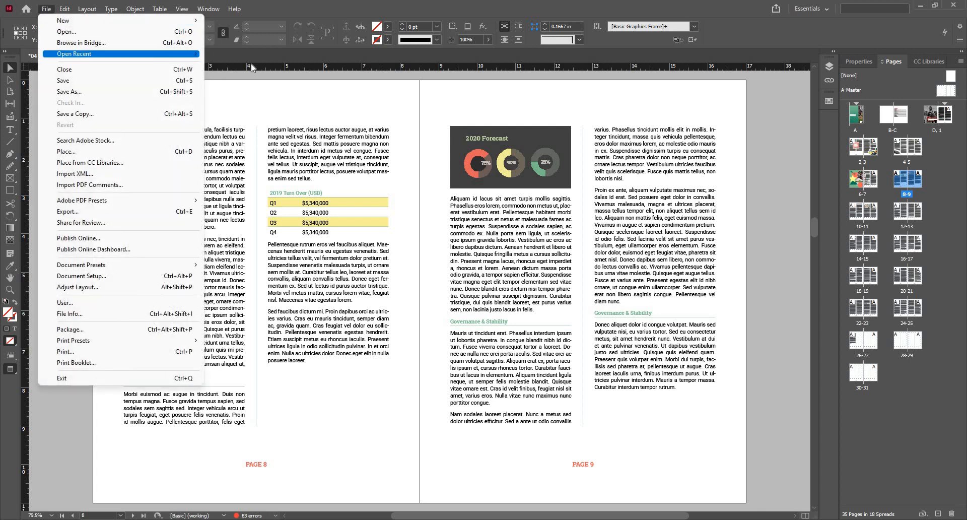
mouse_move(160, 54)
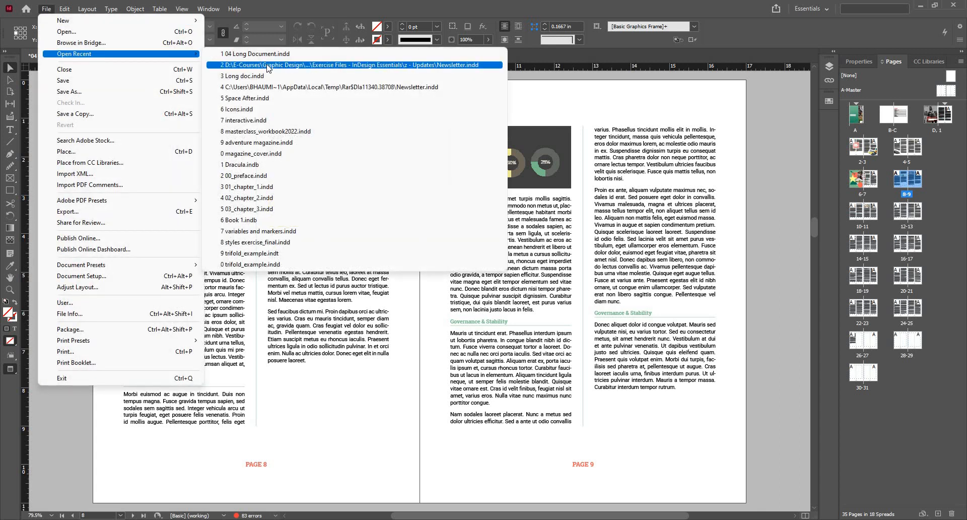
click(262, 54)
click(540, 295)
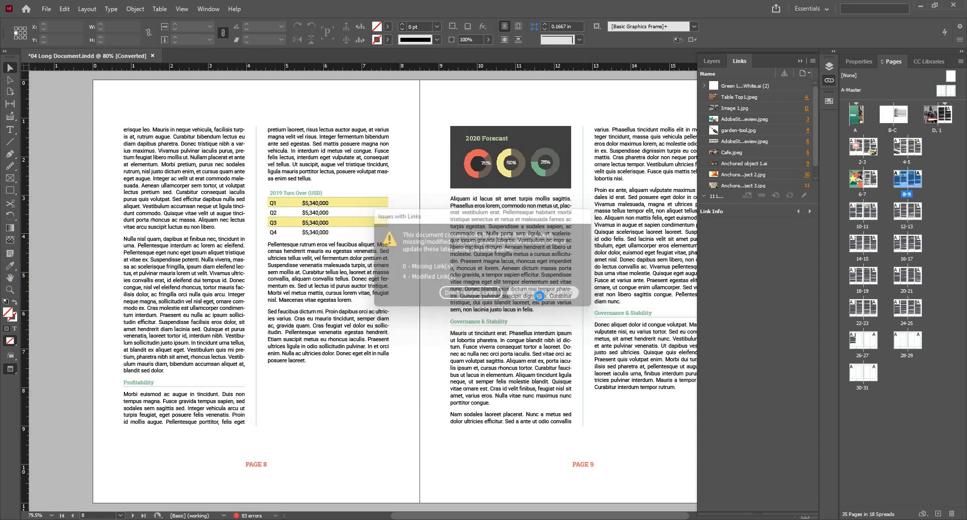
click(583, 331)
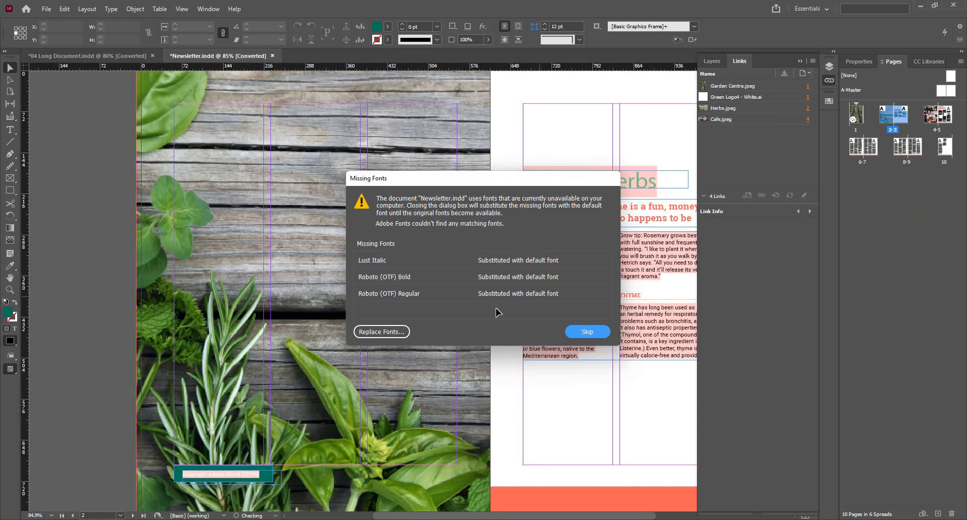
Compare the two open documents, and close both 04 Long Document.indd and Newsletter.indd without saving changes.
click(117, 52)
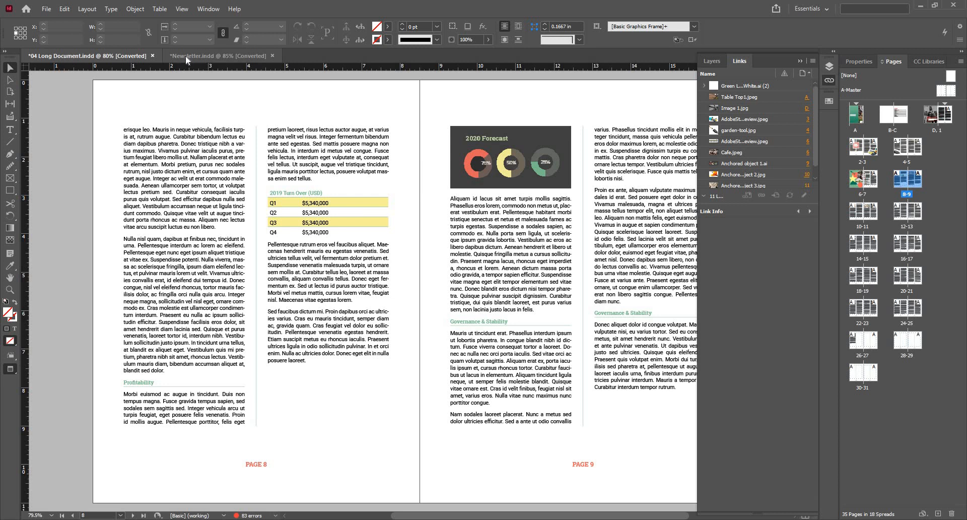
click(219, 55)
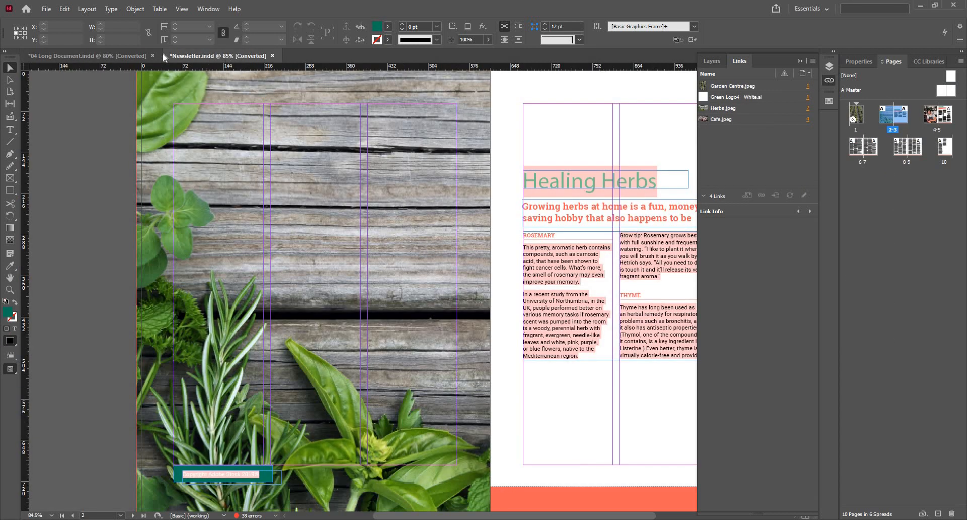
click(31, 57)
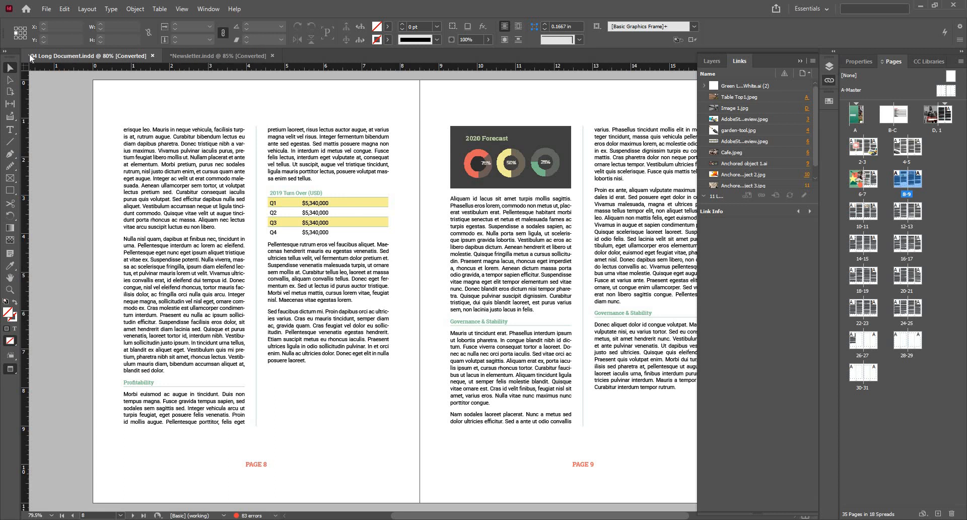
key(ctrl+w)
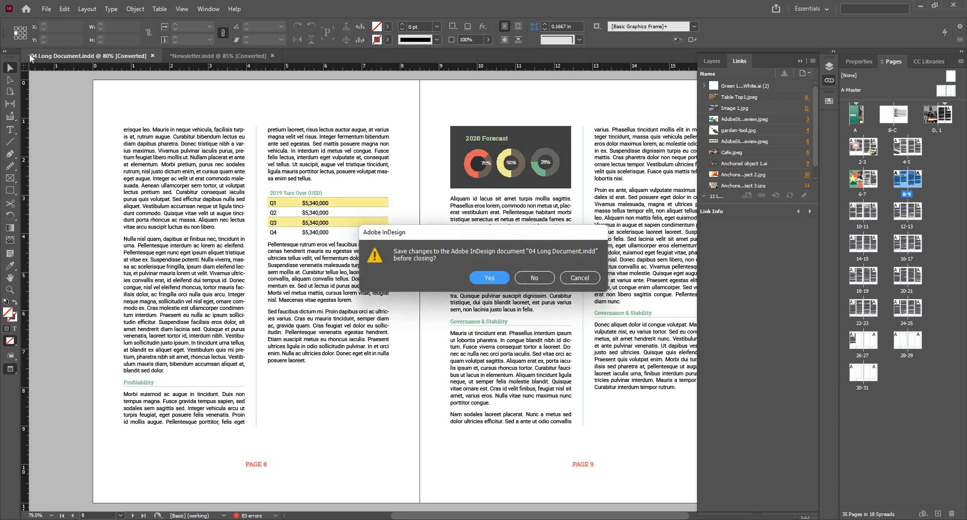
key(Tab)
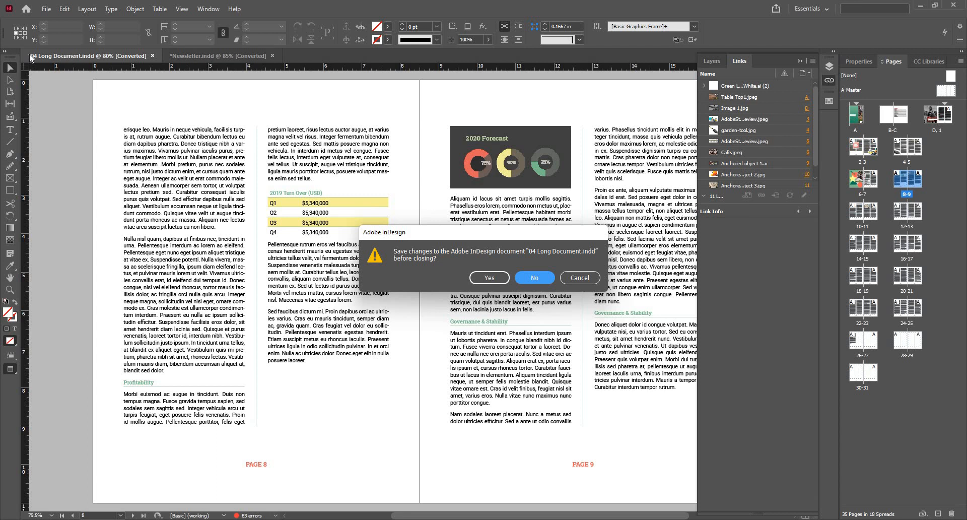
key(Return)
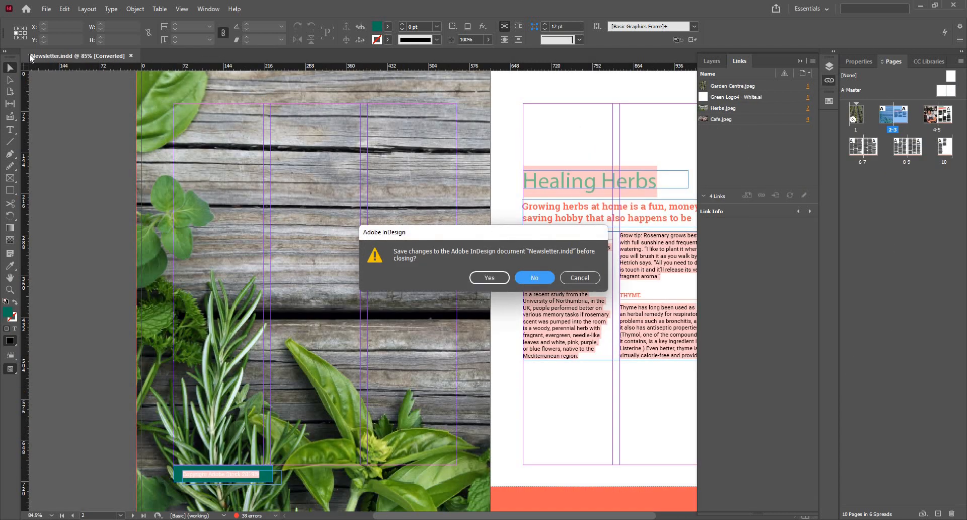
key(Tab)
key(Return)
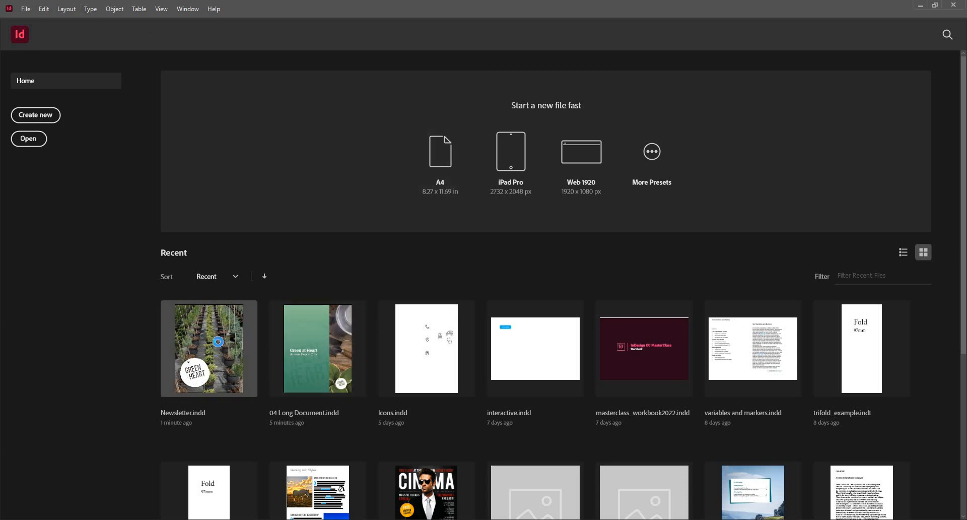
Reopen the recent file Newsletter.indd, skipping the missing fonts, and collapse the Links panel.
click(220, 345)
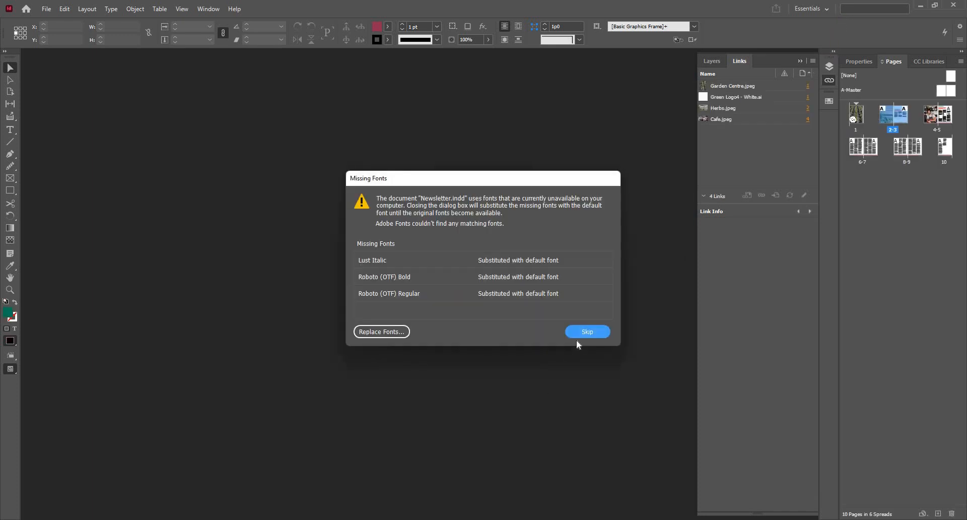
click(577, 339)
click(800, 60)
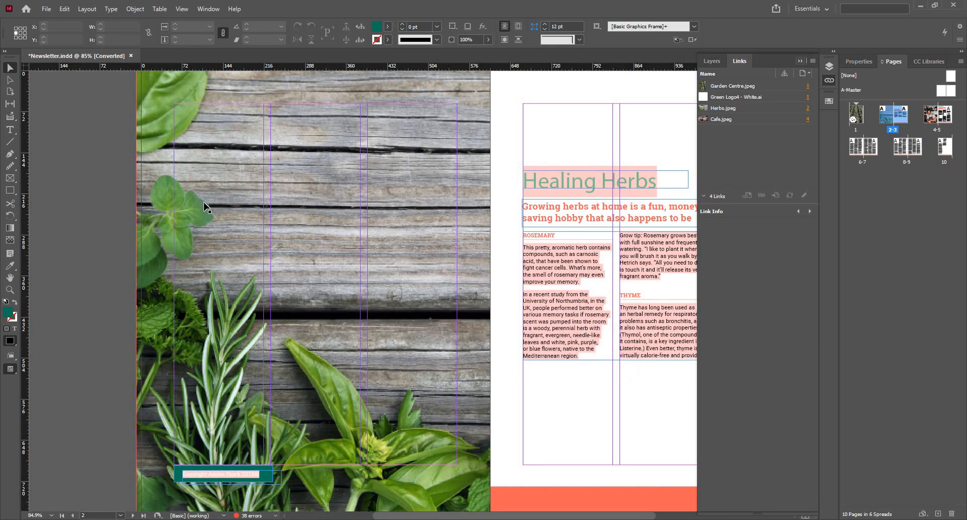
Draw a rectangle about 268 by 58 pt in the empty area below the text columns on page 3.
scroll(204, 202, down, 1)
scroll(617, 341, up, 1)
scroll(512, 309, down, 3)
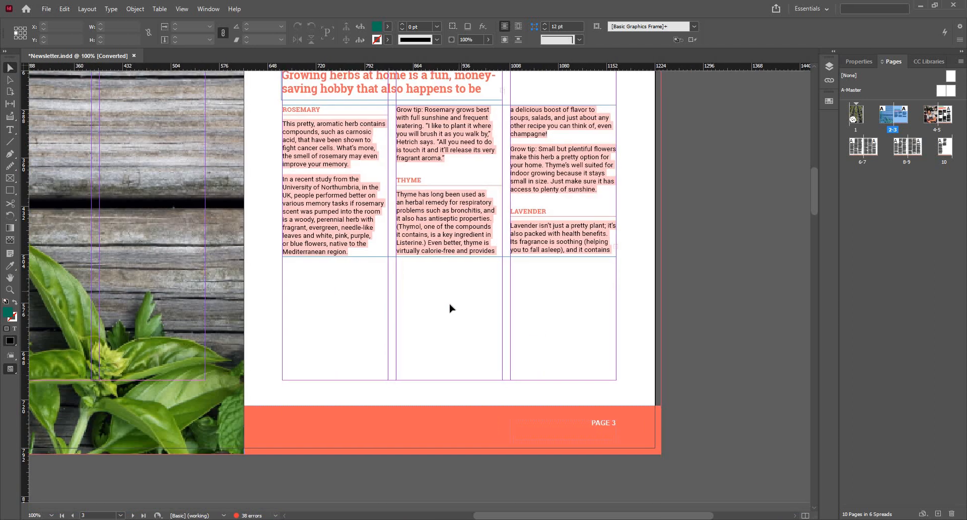
scroll(440, 287, up, 1)
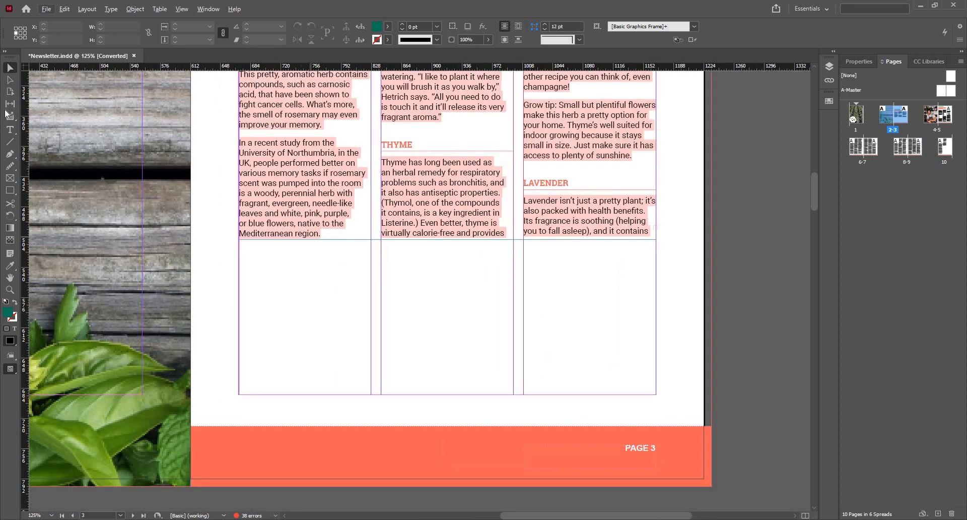
click(10, 191)
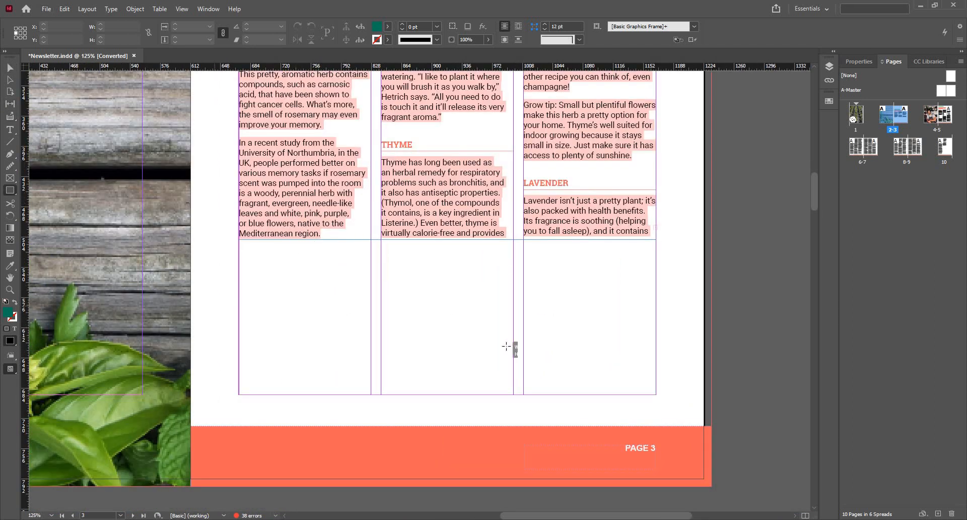
drag(345, 313, 569, 362)
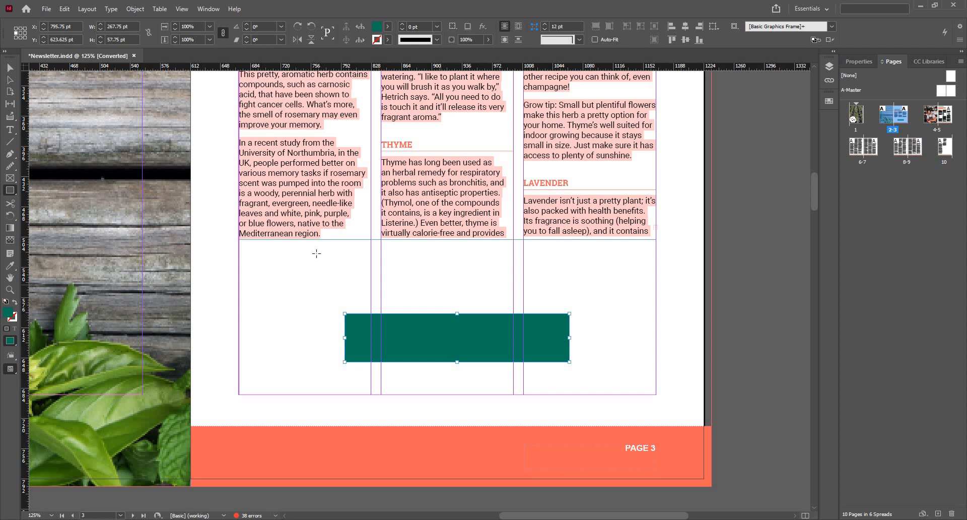
Swap the rectangle's fill and stroke colours several times, and alternate which of the two is active.
key(shift+x)
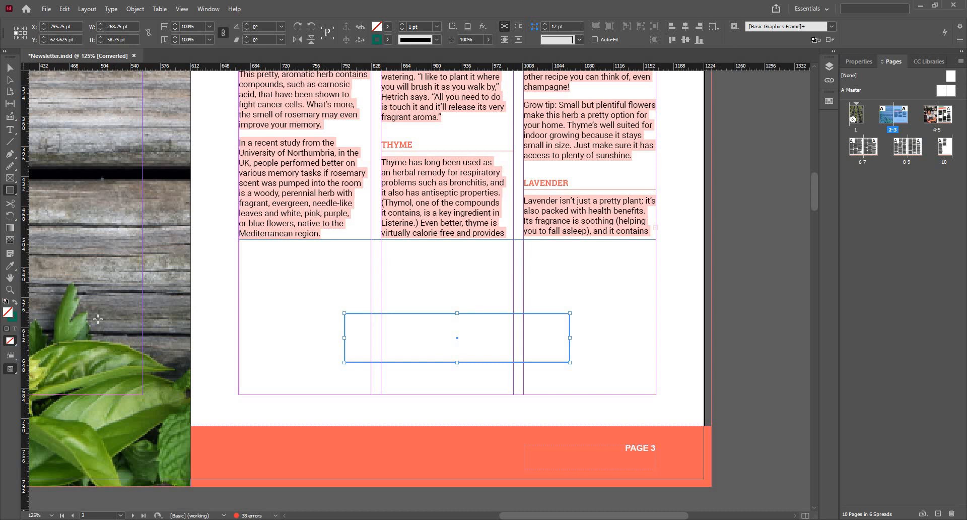
click(15, 304)
click(15, 305)
click(15, 305)
key(x)
key(x)
key(x)
key(x)
Reset the rectangle to the default fill and stroke, alternate the active attribute, and view the Apply Color, Gradient and None options.
click(5, 302)
key(x)
key(x)
key(x)
click(16, 343)
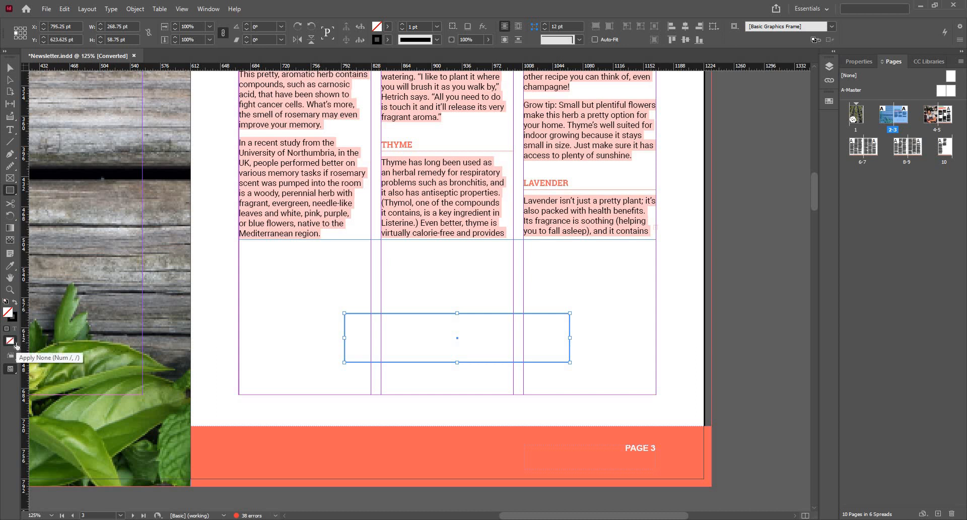
click(13, 347)
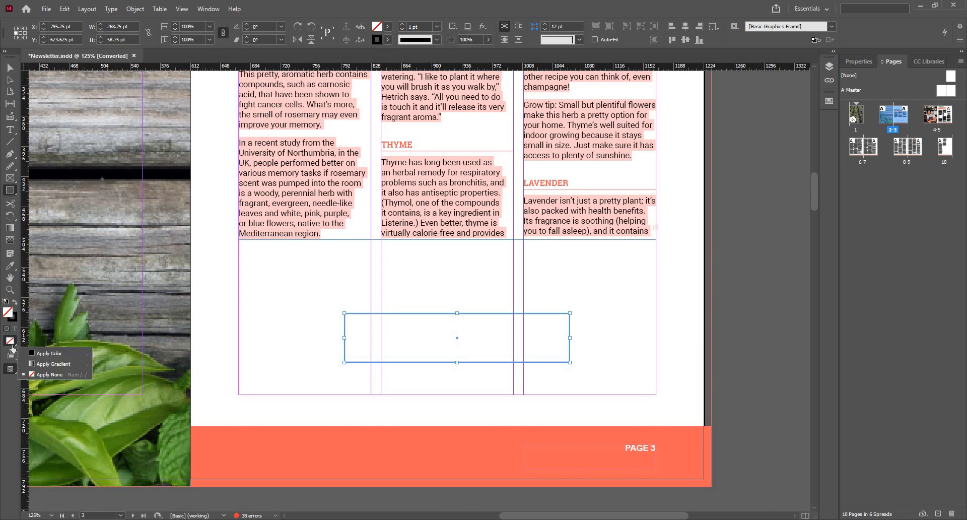
click(12, 348)
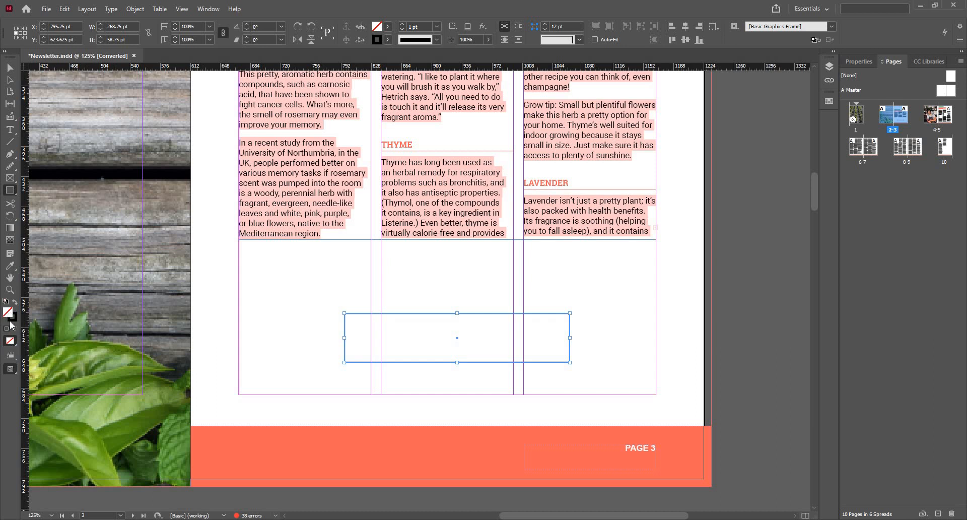
Fill the rectangle with the red swatch C=15 M=100 Y=100 K=0 and set its stroke to [None].
click(388, 26)
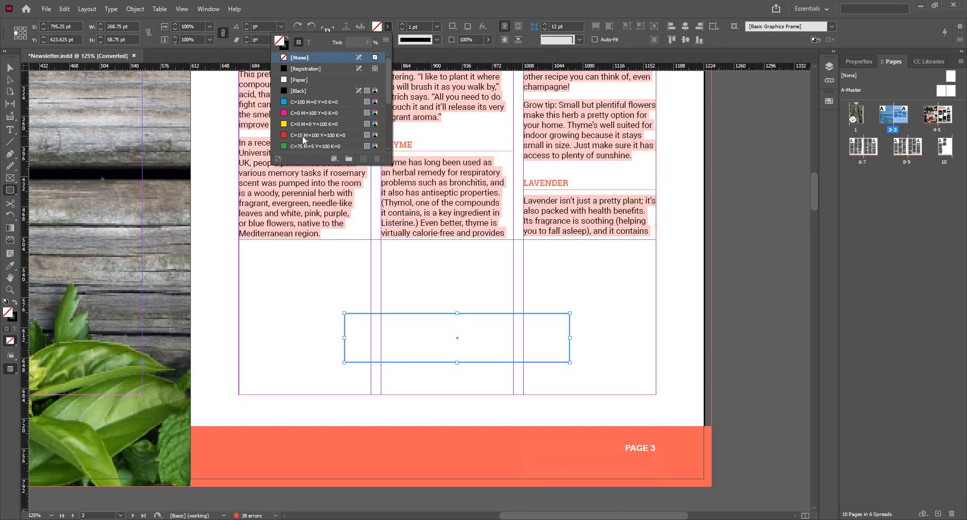
click(302, 135)
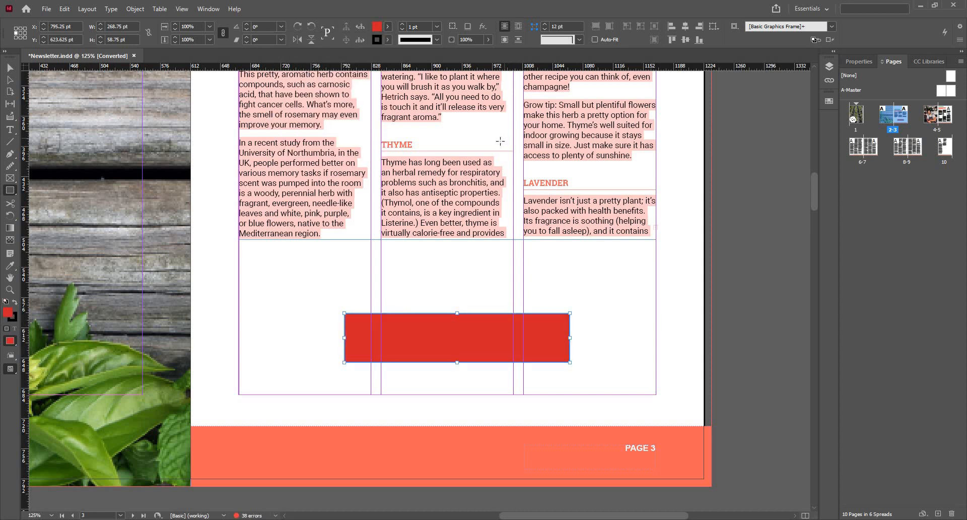
key(x)
double_click(12, 316)
click(584, 213)
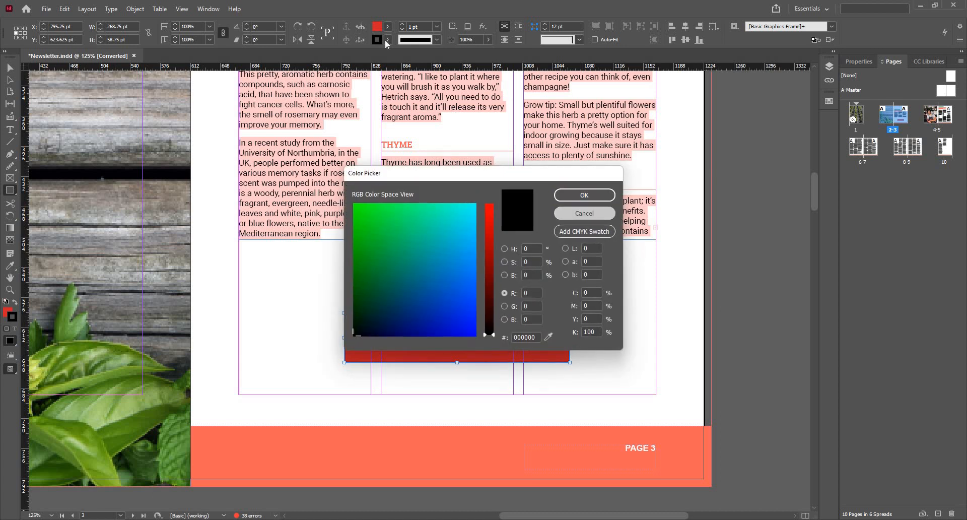
click(387, 39)
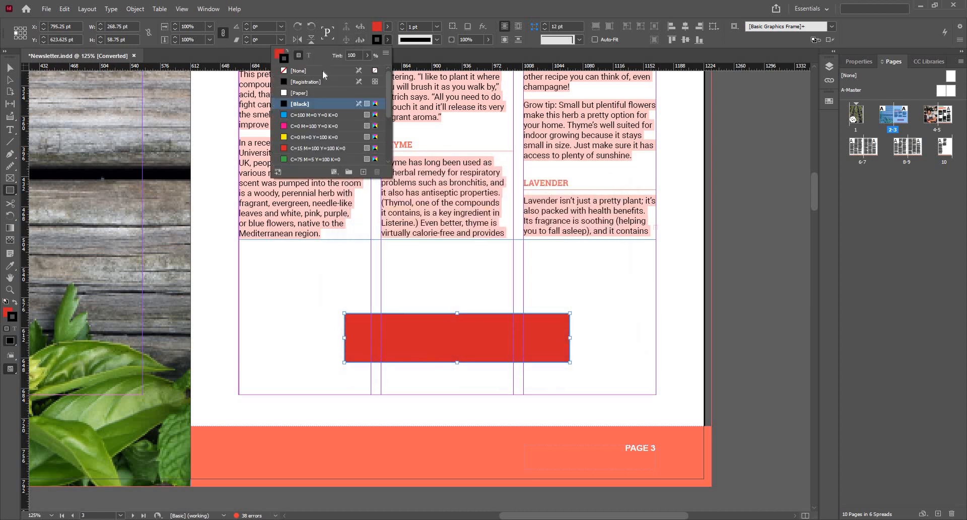
click(322, 71)
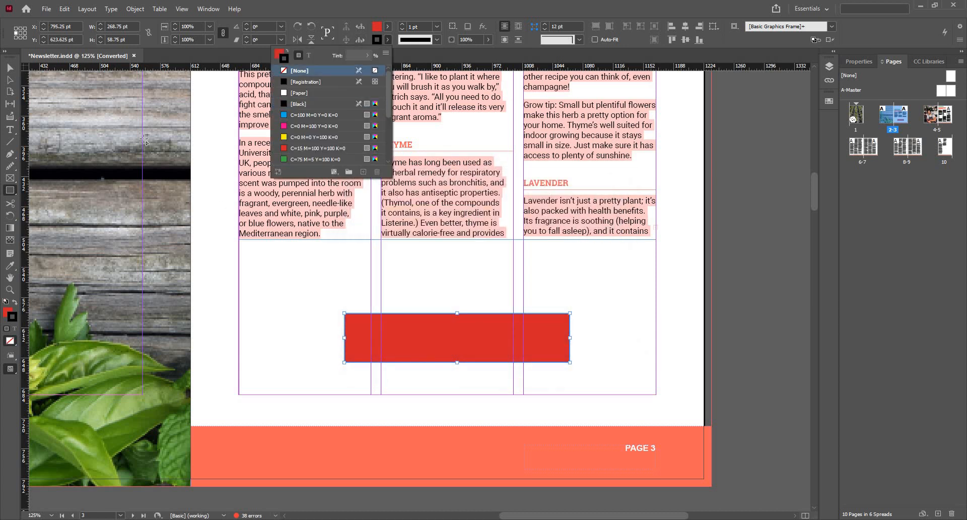
click(323, 364)
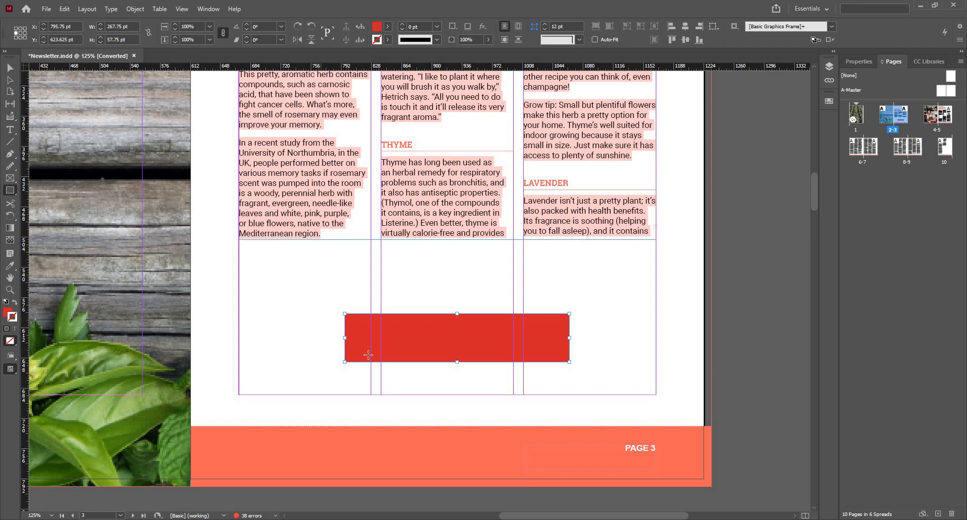
Swap the rectangle's red fill and empty stroke back and forth, ending with the red as its fill.
key(shift+x)
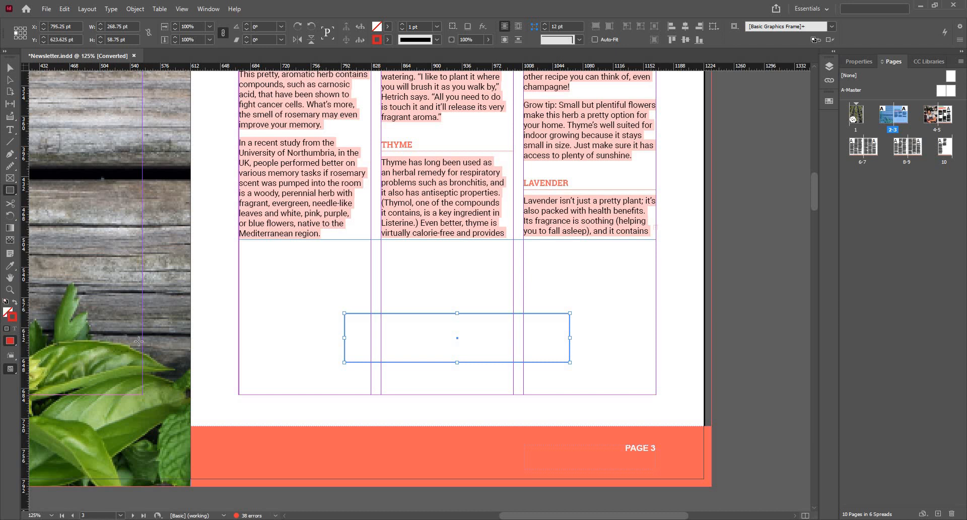
key(shift+x)
key(shift+x)
click(15, 304)
click(15, 304)
click(15, 303)
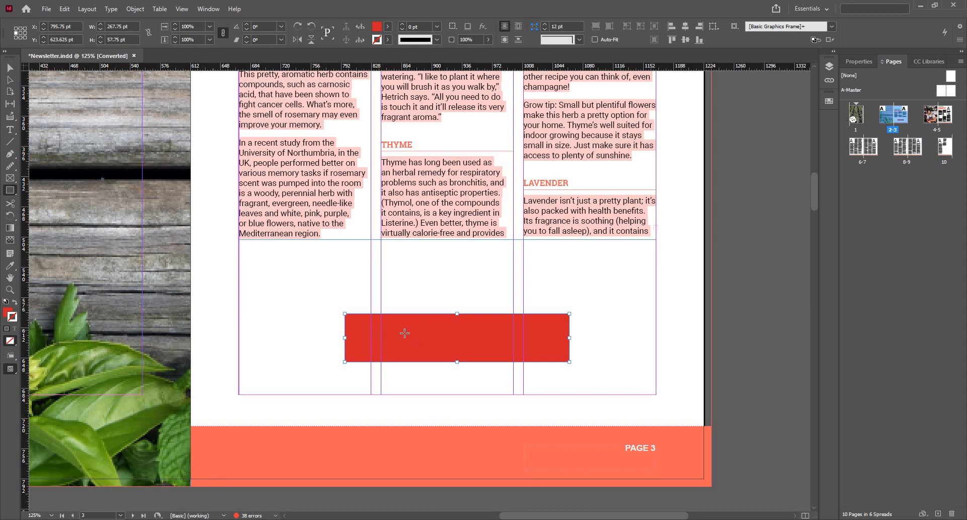
Apply a gradient to the rectangle's stroke and remove it, and cycle its fill through gradient, none and solid red.
key(.)
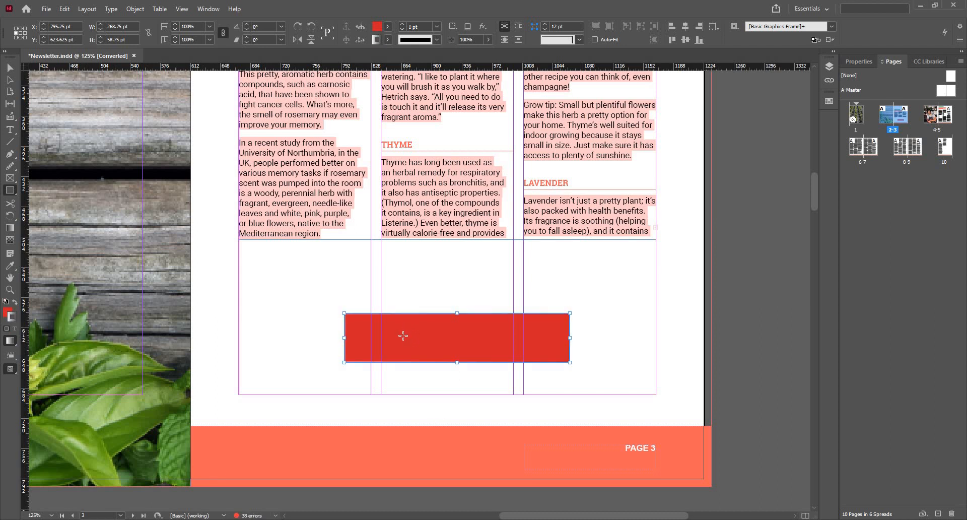
key(slash)
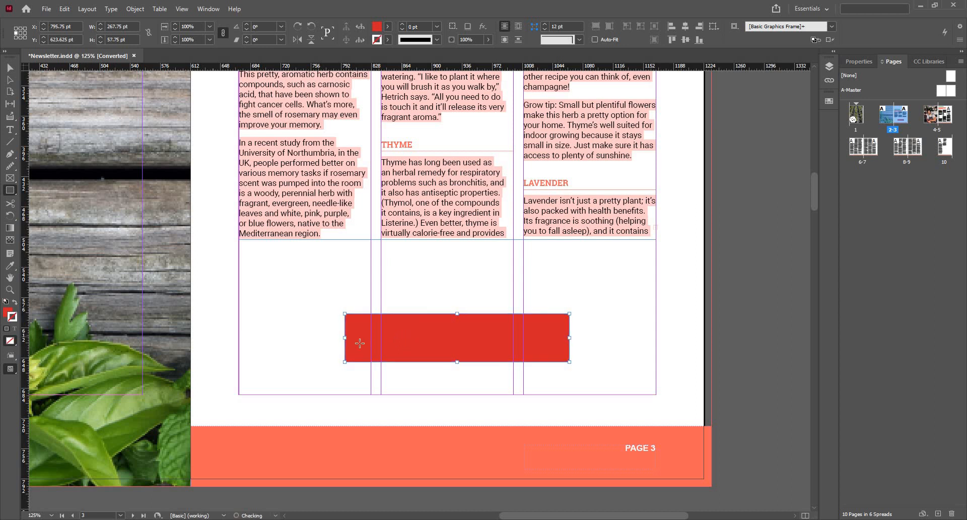
key(x)
key(period)
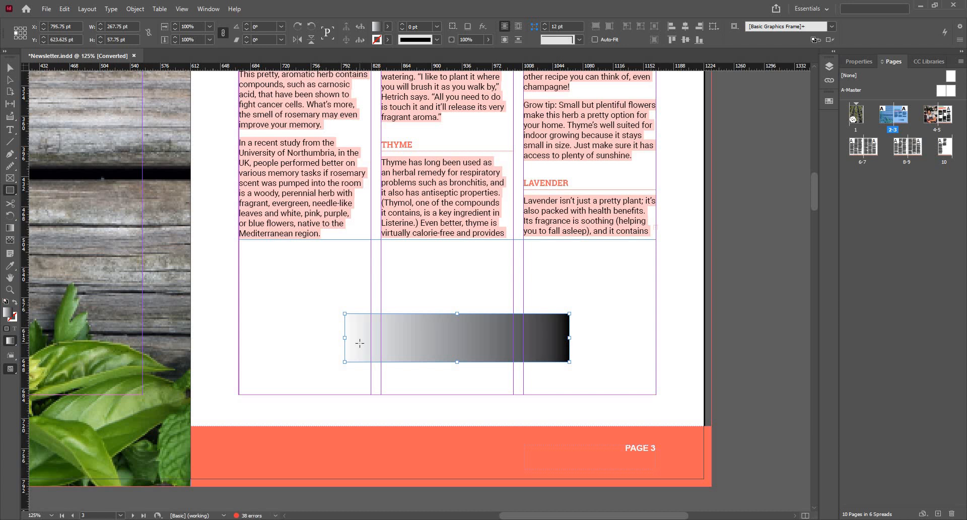
key(comma)
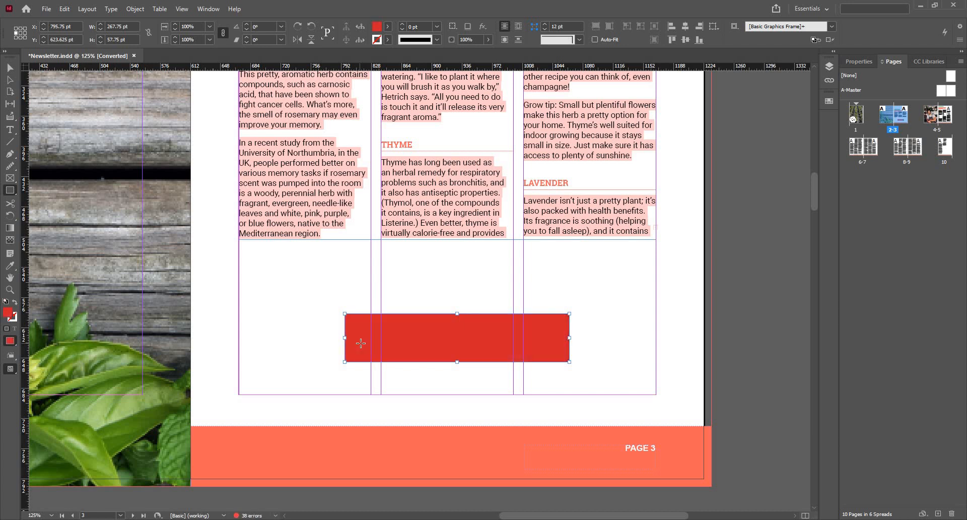
key(slash)
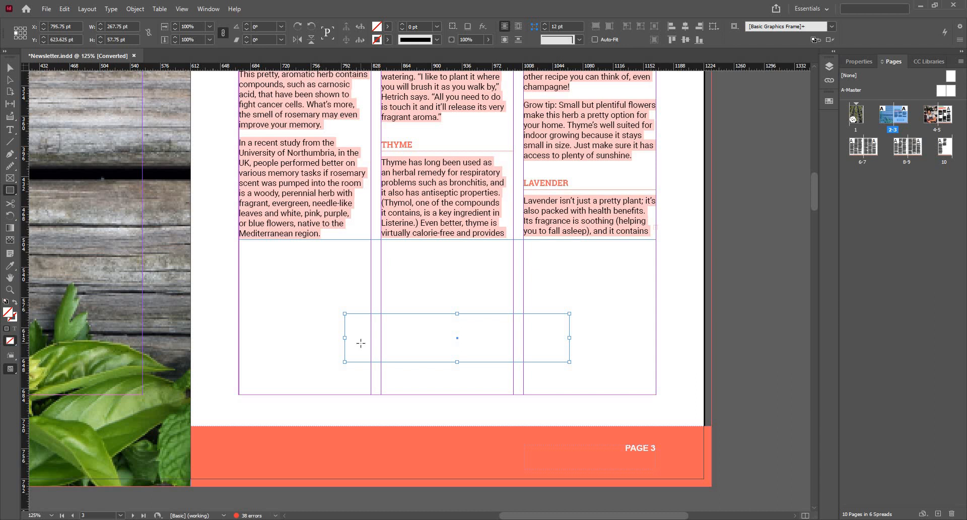
key(period)
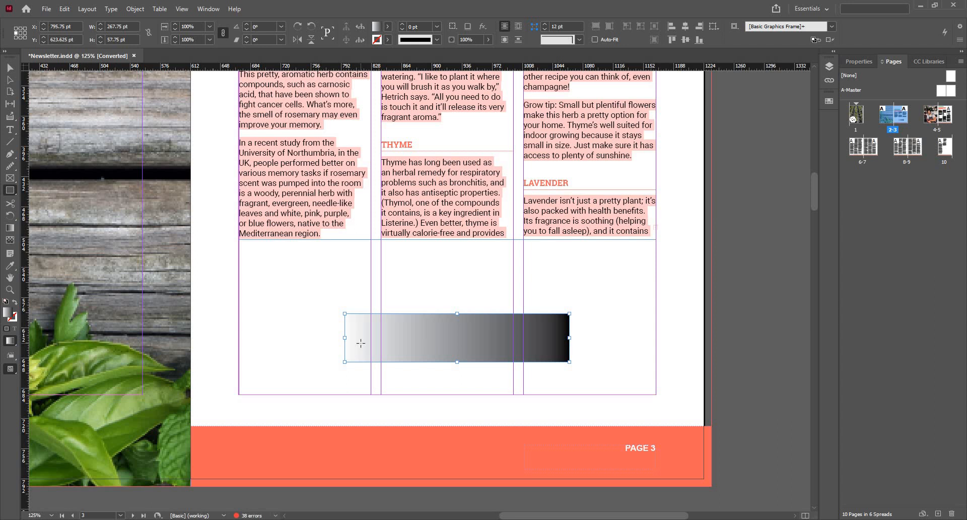
key(comma)
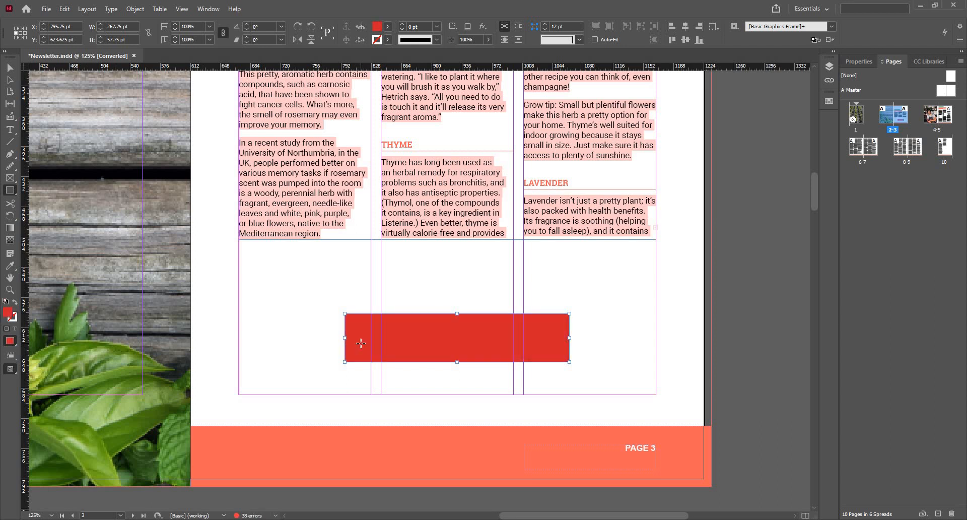